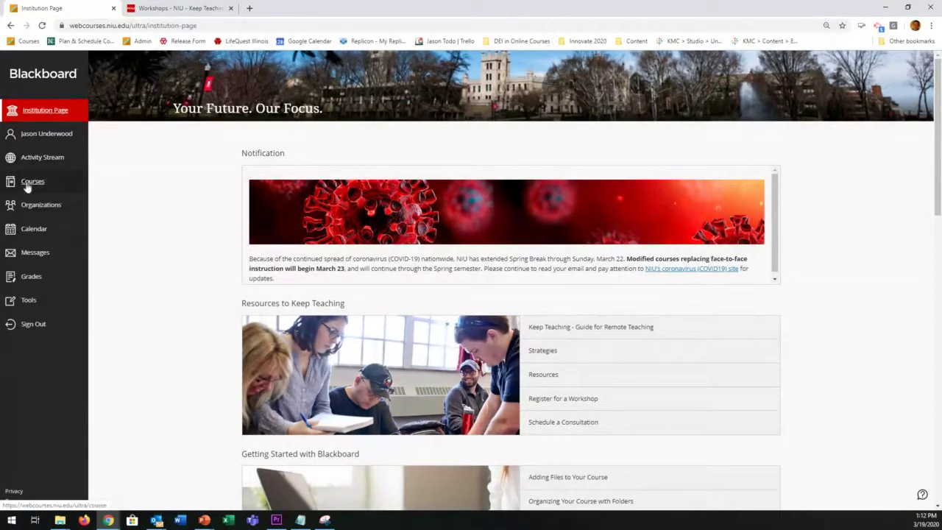
- Open the Blackboard Tools page
{"action": "left_click", "coordinate": [30, 303]}
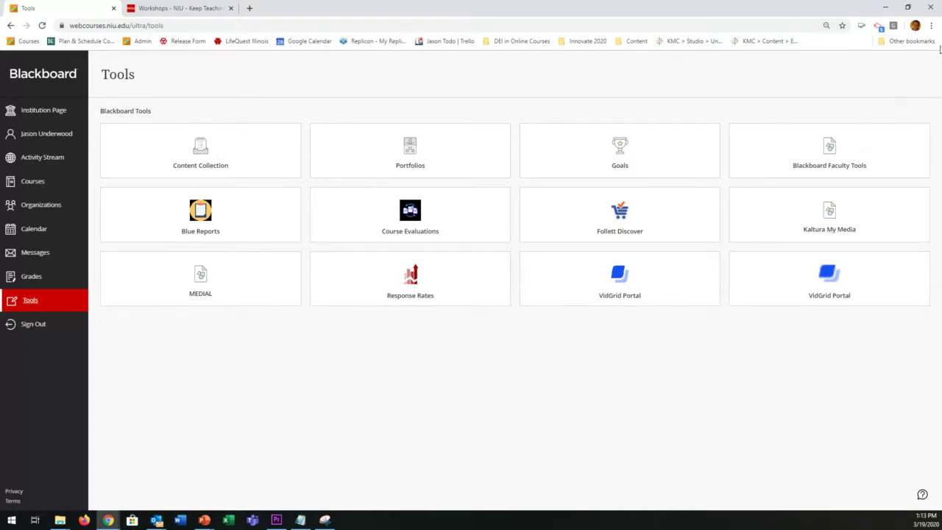
{"action": "left_click", "coordinate": [931, 25]}
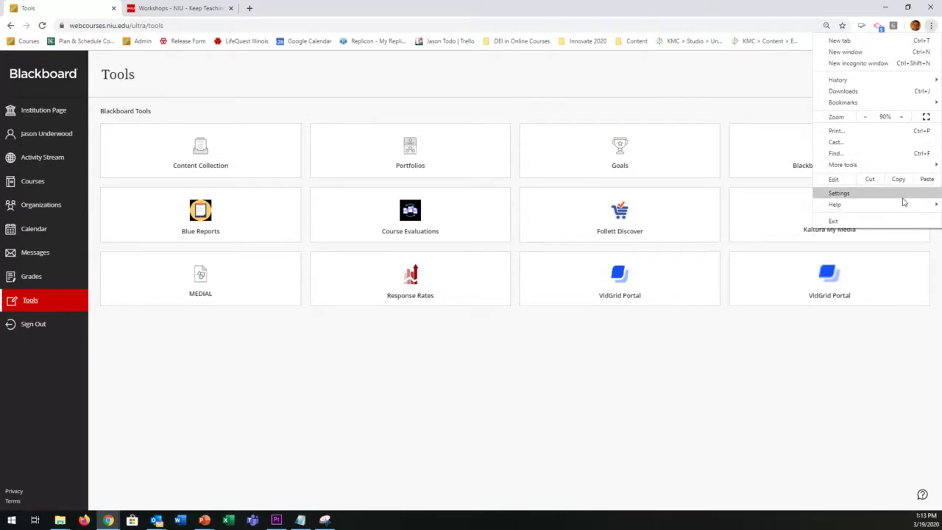
{"action": "mouse_move", "coordinate": [902, 209]}
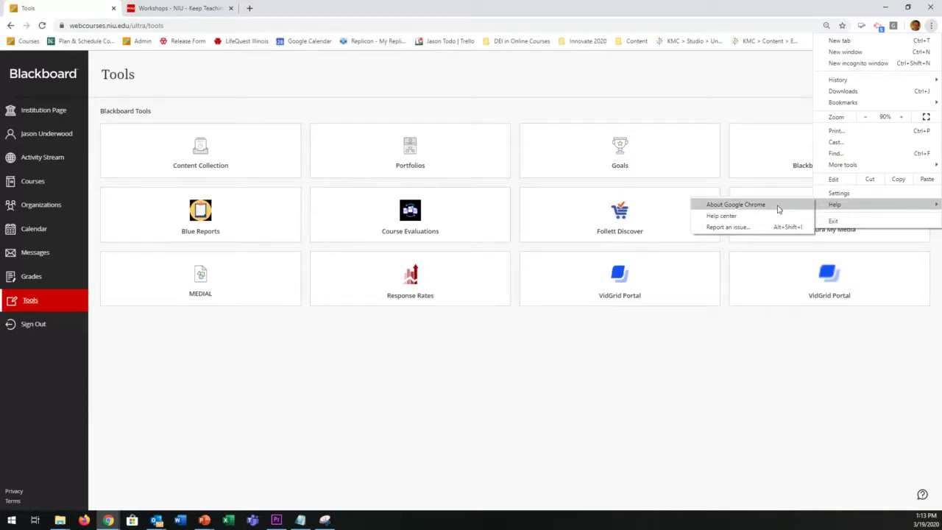
{"action": "left_click", "coordinate": [772, 366]}
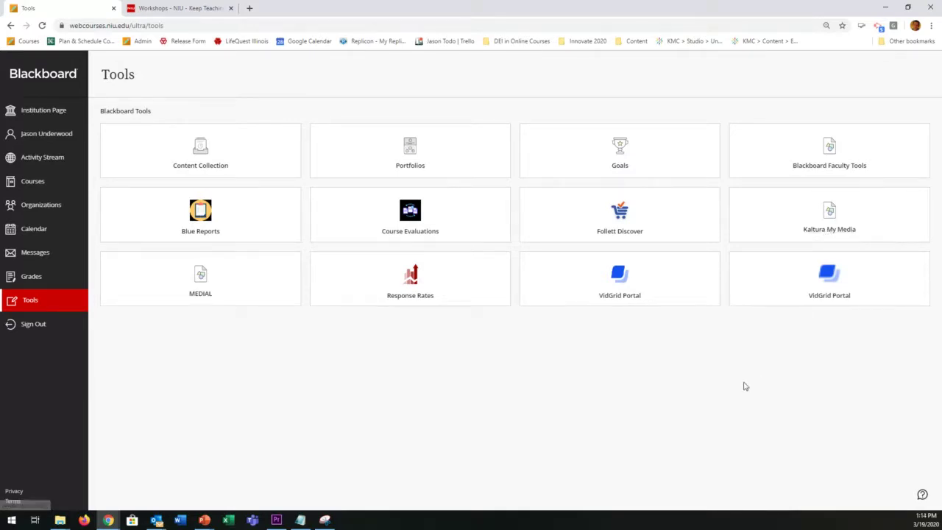
- Open Kaltura My Media and browse the list of uploaded videos
{"action": "left_click", "coordinate": [832, 230]}
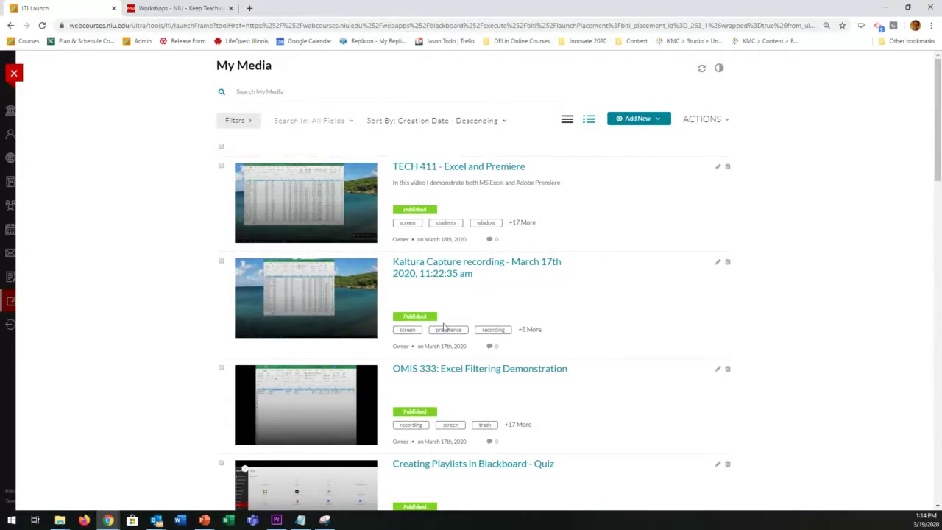
{"action": "scroll", "coordinate": [361, 273], "scroll_direction": "down", "scroll_amount": 7}
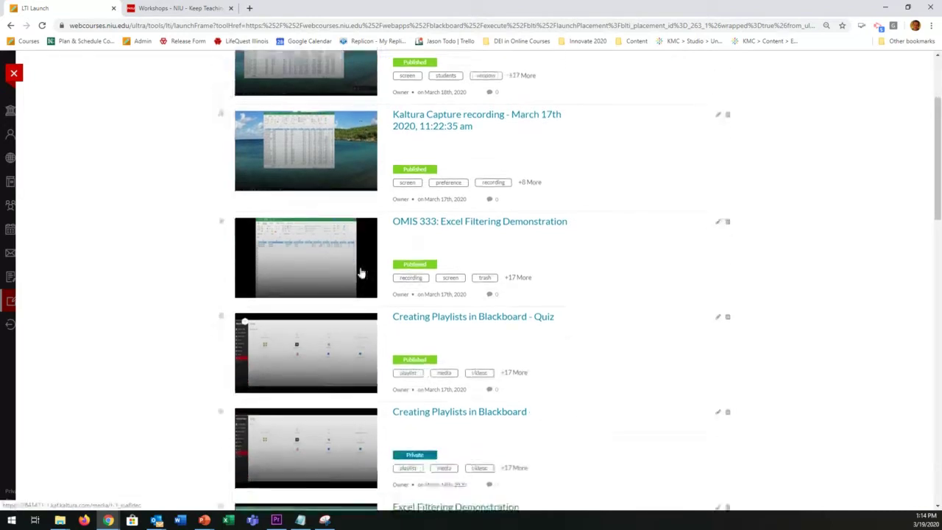
{"action": "scroll", "coordinate": [361, 273], "scroll_direction": "down", "scroll_amount": 10}
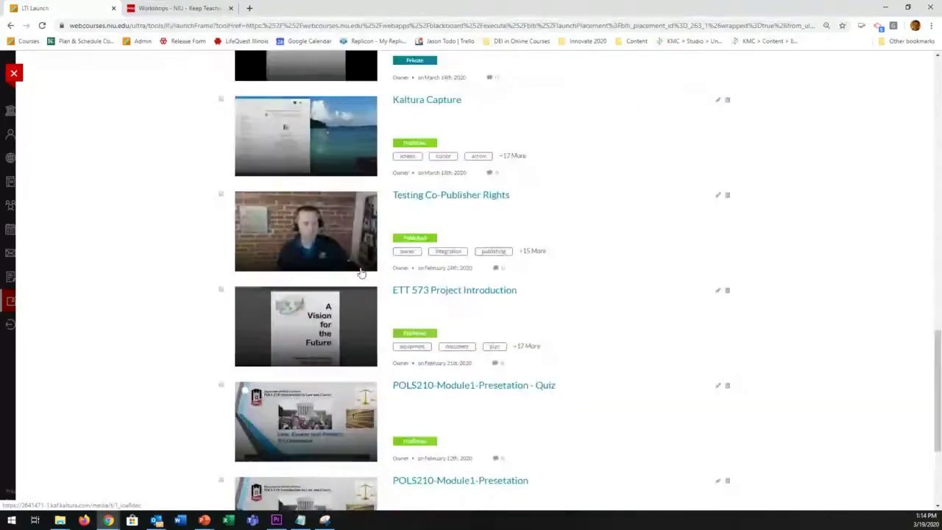
{"action": "scroll", "coordinate": [361, 275], "scroll_direction": "up", "scroll_amount": 3}
{"action": "scroll", "coordinate": [361, 275], "scroll_direction": "up", "scroll_amount": 14}
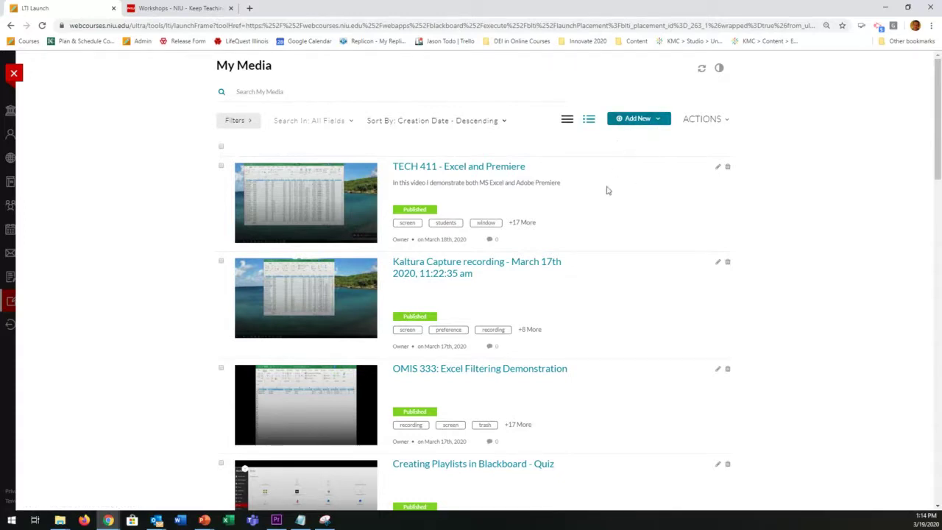
- Add new media with Kaltura Capture and allow the browser to open the desktop recorder
{"action": "left_click", "coordinate": [658, 124]}
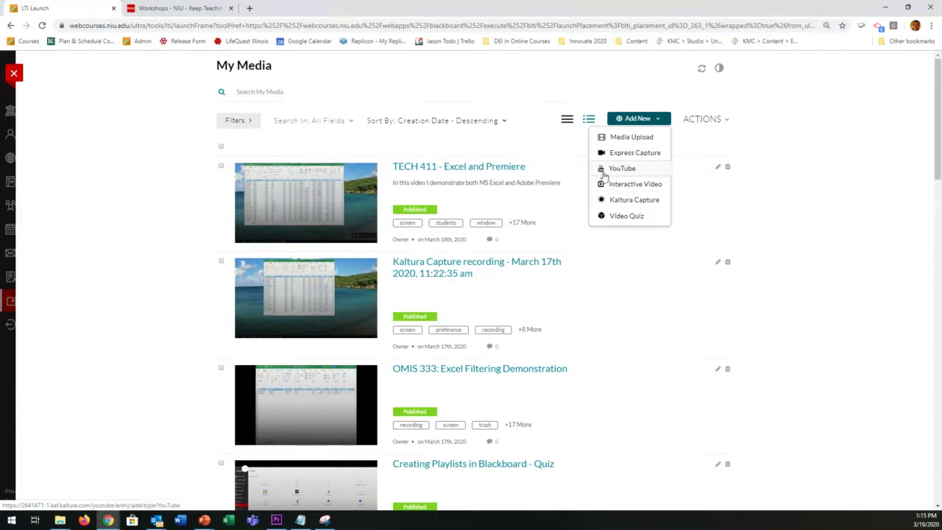
{"action": "left_click", "coordinate": [656, 204]}
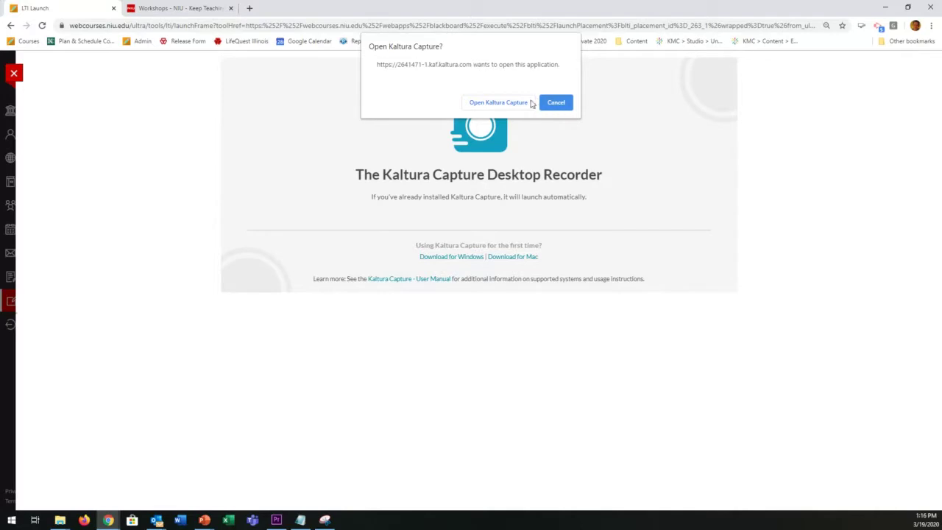
{"action": "left_click", "coordinate": [499, 103]}
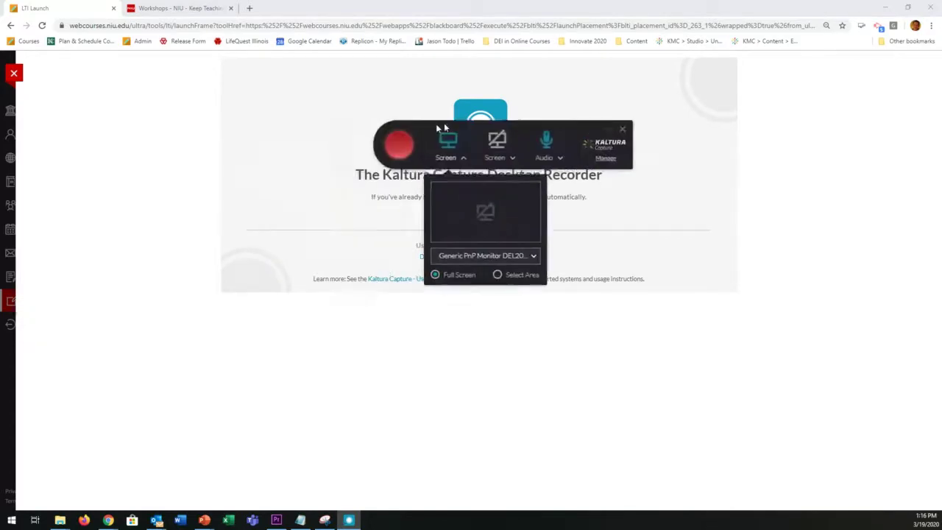
- Move the recorder off the page heading and review the recordings in the Kaltura Capture library
{"action": "left_click_drag", "start_coordinate": [444, 122], "coordinate": [322, 257]}
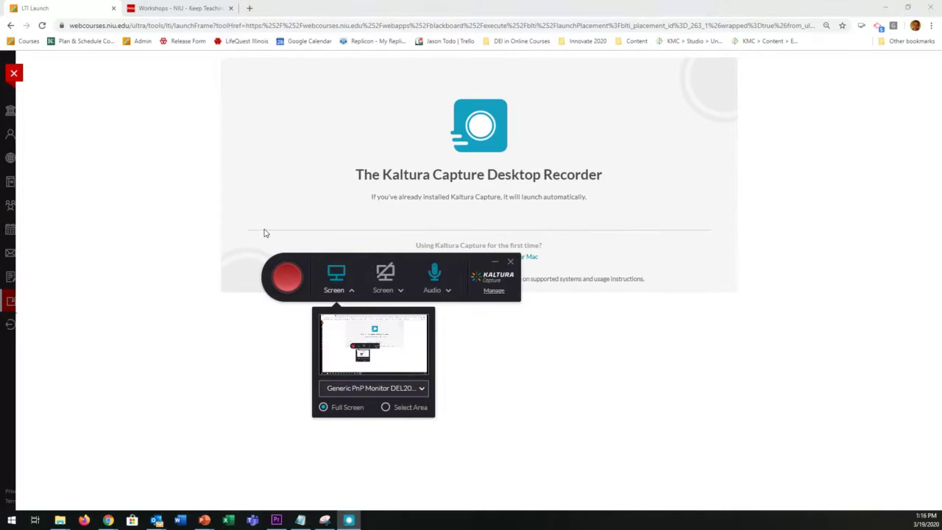
{"action": "left_click", "coordinate": [499, 293]}
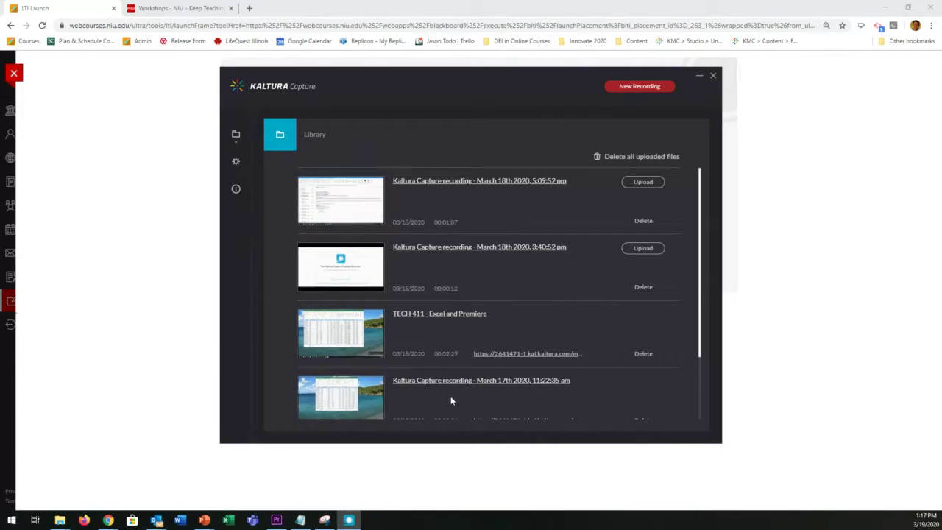
{"action": "scroll", "coordinate": [449, 399], "scroll_direction": "down", "scroll_amount": 1}
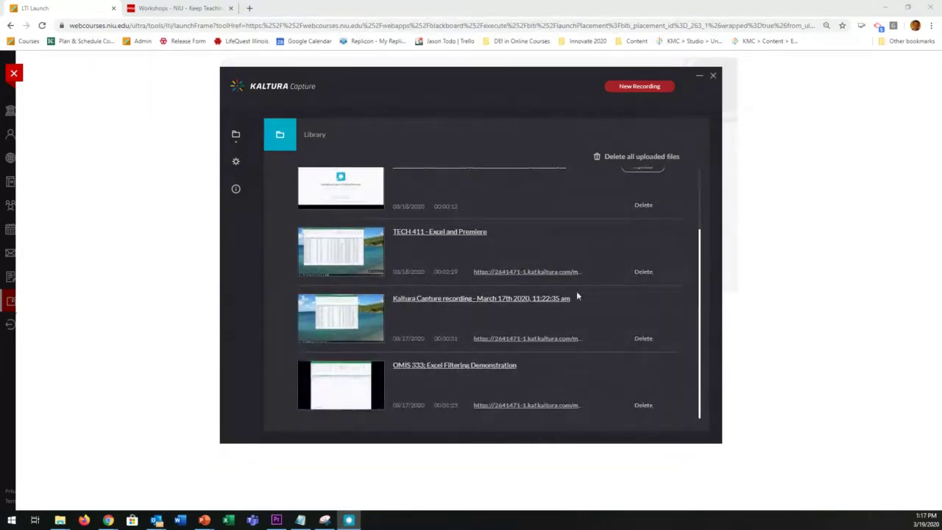
{"action": "scroll", "coordinate": [412, 328], "scroll_direction": "up", "scroll_amount": 1}
{"action": "scroll", "coordinate": [441, 331], "scroll_direction": "down", "scroll_amount": 1}
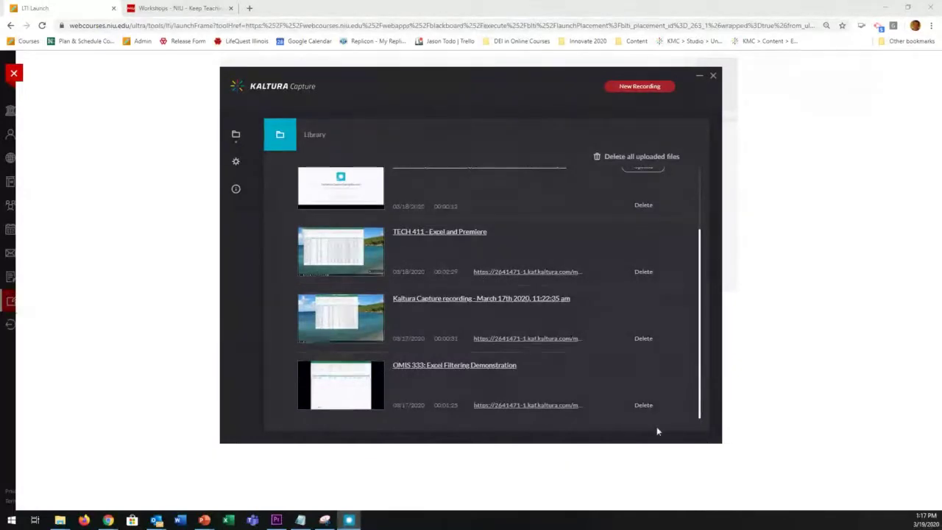
{"action": "scroll", "coordinate": [660, 324], "scroll_direction": "up", "scroll_amount": 2}
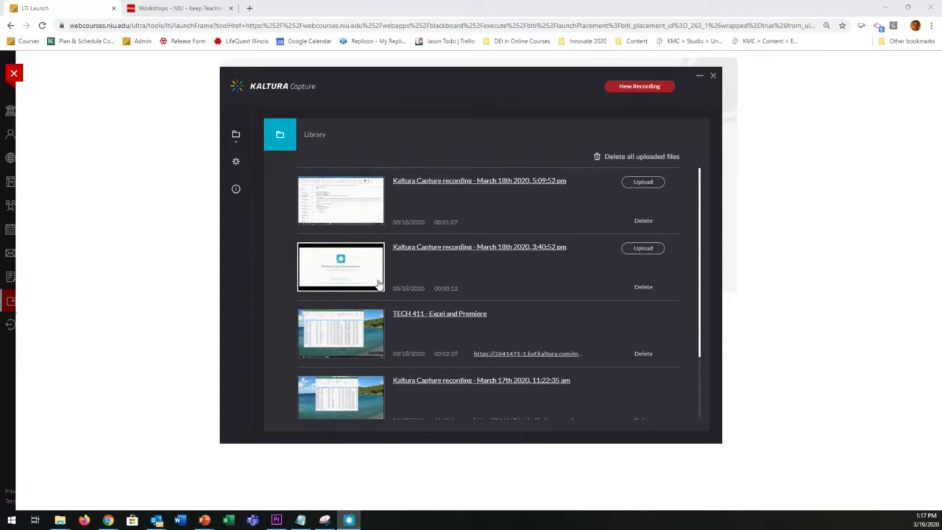
- Review the Kaltura Capture settings, and return to the recorder for a new recording
{"action": "left_click", "coordinate": [236, 164]}
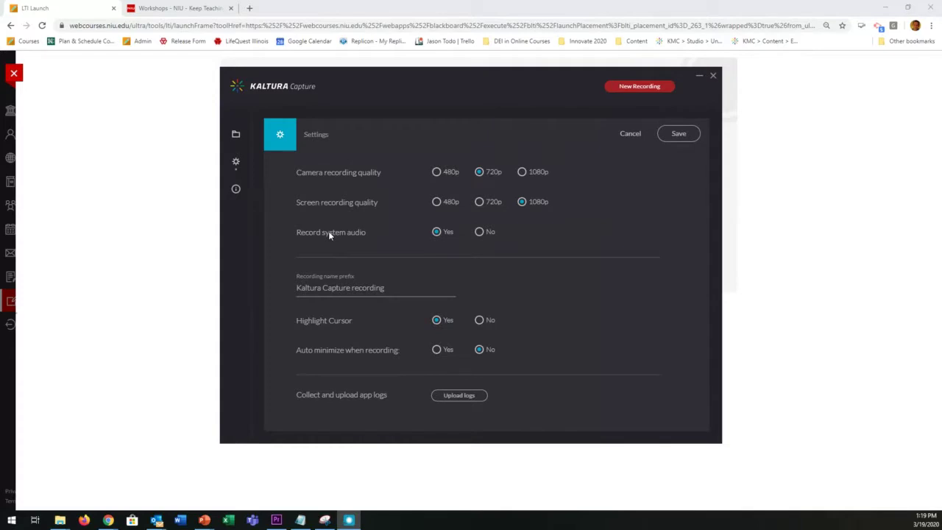
{"action": "left_click", "coordinate": [631, 91]}
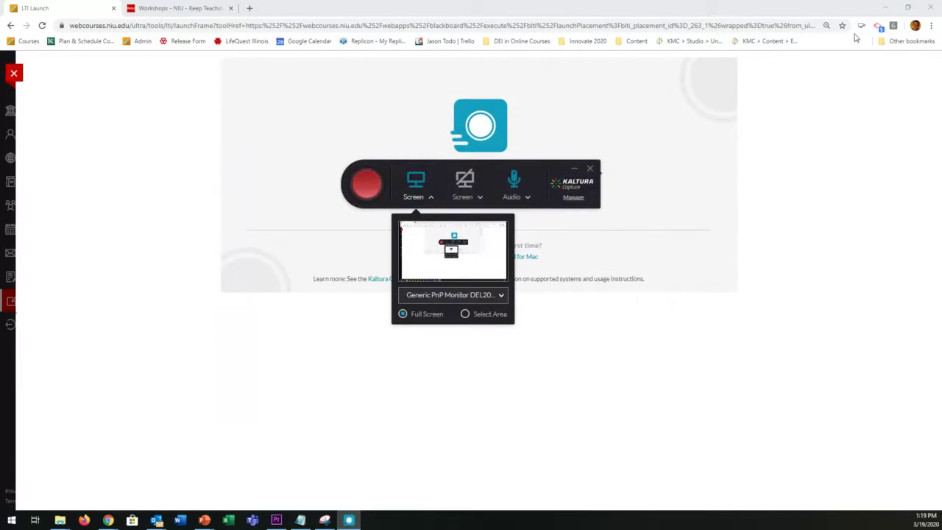
- Clear the desktop for recording by minimizing the browser and the blank text window and dismissing all Outlook reminders
{"action": "left_click", "coordinate": [883, 10]}
{"action": "left_click", "coordinate": [871, 6]}
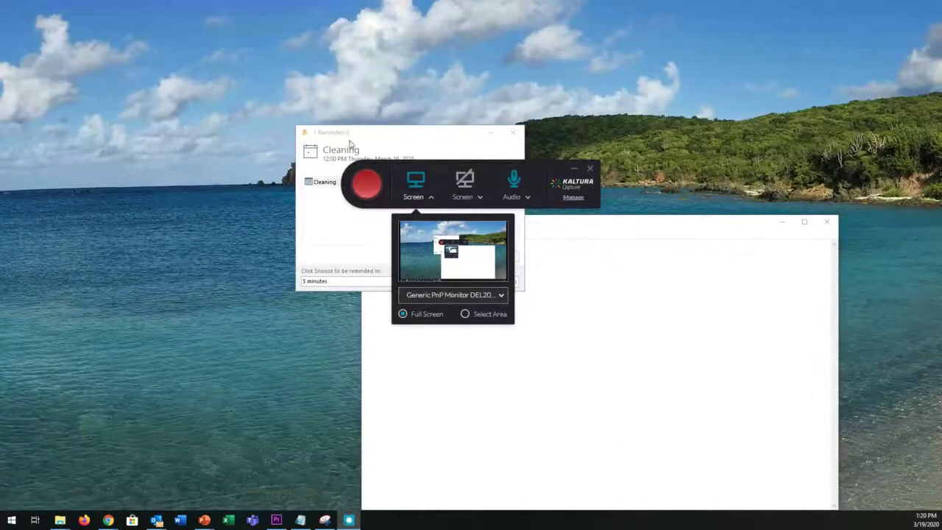
{"action": "left_click_drag", "start_coordinate": [346, 147], "coordinate": [203, 137]}
{"action": "left_click", "coordinate": [502, 282]}
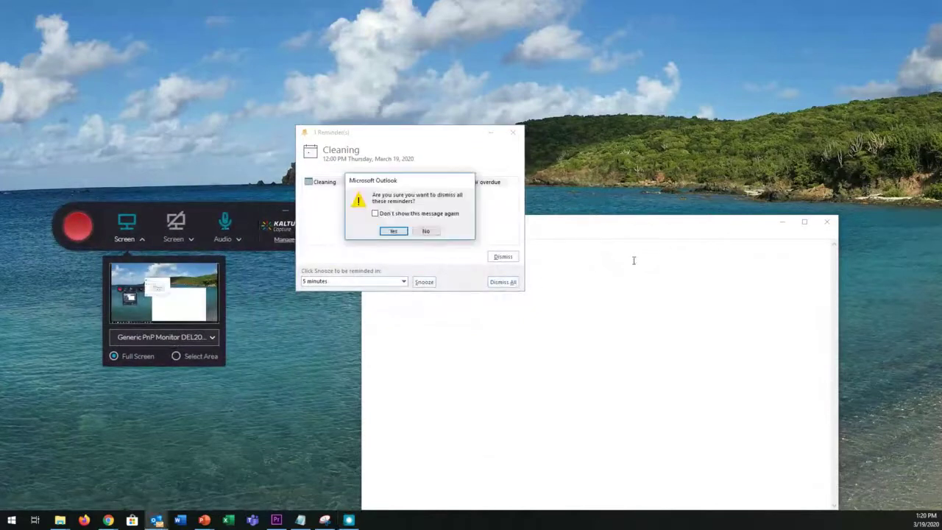
{"action": "left_click", "coordinate": [404, 231]}
{"action": "left_click", "coordinate": [782, 223]}
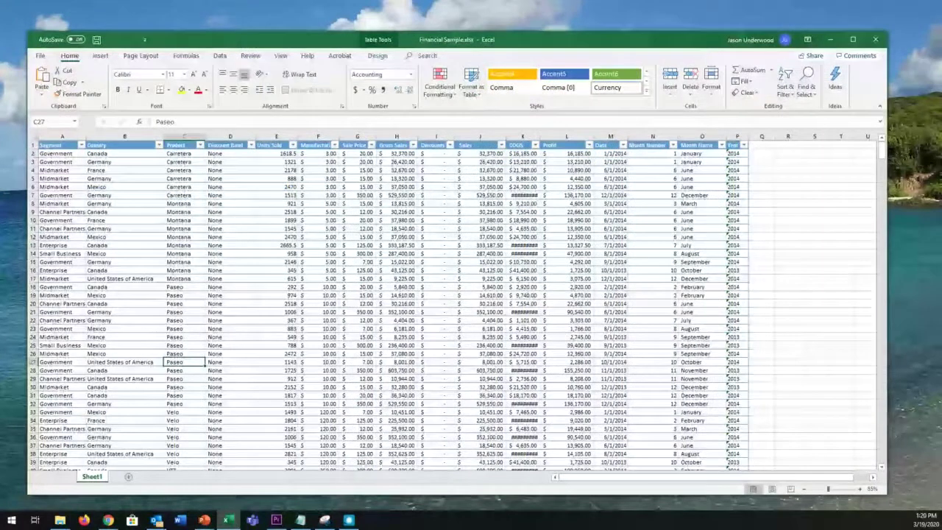
- Bring Kaltura Capture to the front and choose the Generic PnP Monitor DEL200A as the first screen source
{"action": "left_click", "coordinate": [349, 520]}
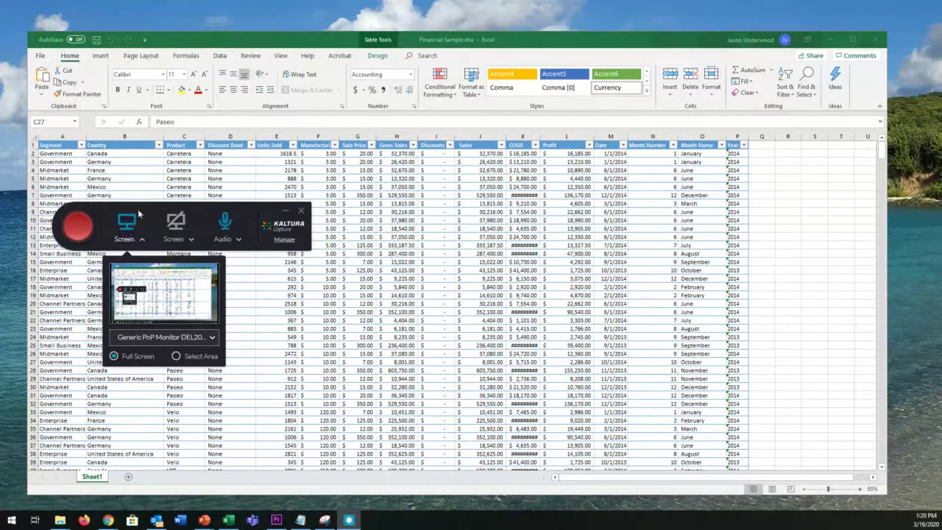
{"action": "left_click", "coordinate": [172, 338]}
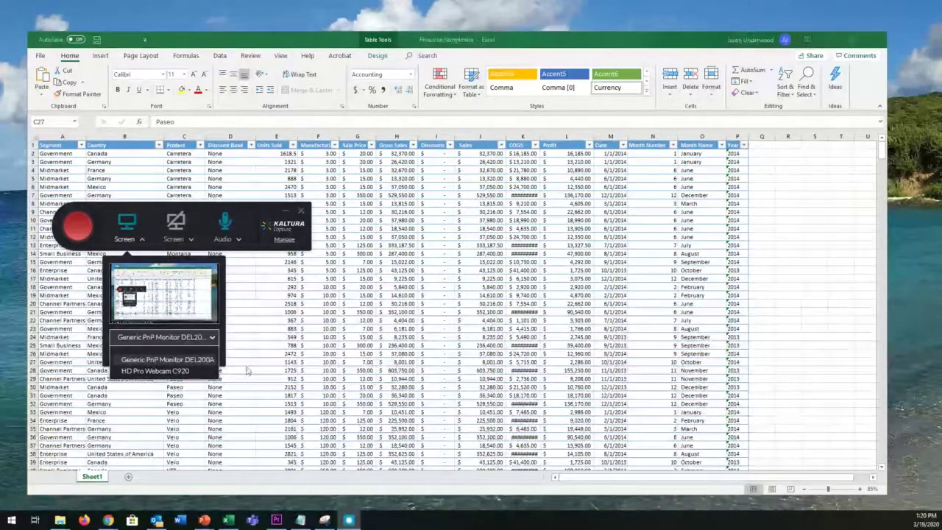
{"action": "left_click", "coordinate": [177, 360]}
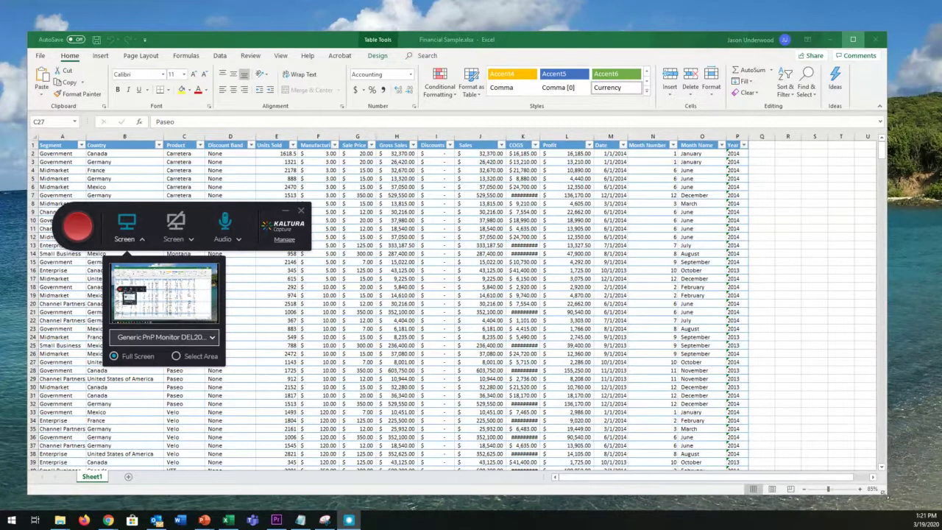
- Shrink the Financial Sample.xlsx Excel window and move it to the upper-left corner of the desktop
{"action": "left_click_drag", "start_coordinate": [885, 496], "coordinate": [729, 490]}
{"action": "left_click_drag", "start_coordinate": [488, 41], "coordinate": [494, 18]}
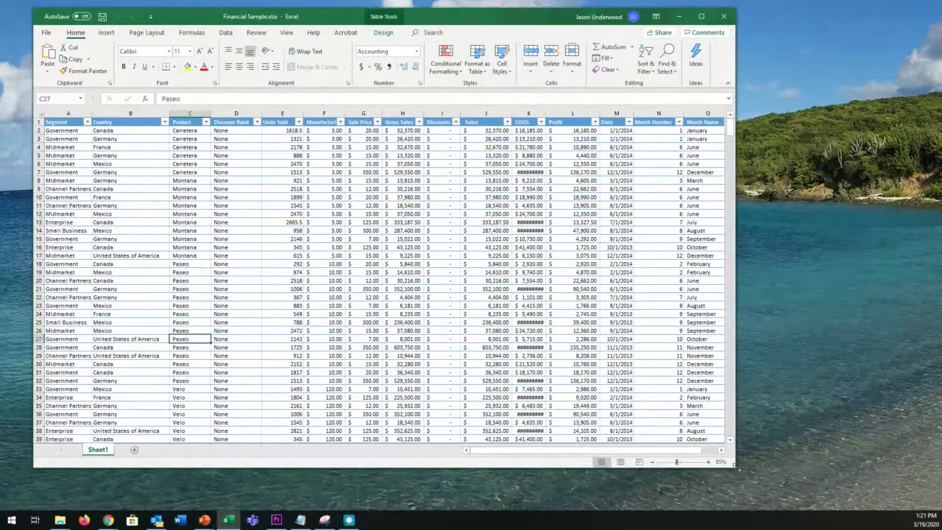
{"action": "left_click_drag", "start_coordinate": [734, 465], "coordinate": [706, 445]}
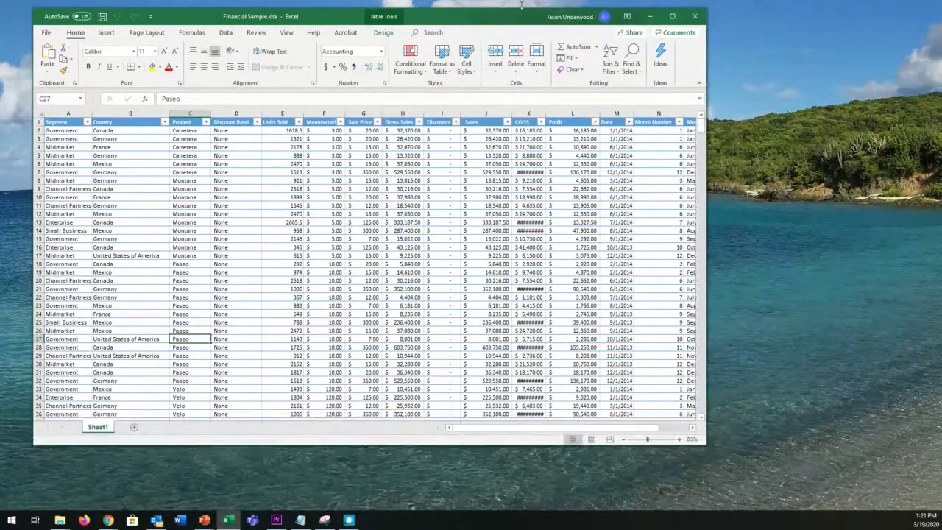
{"action": "left_click_drag", "start_coordinate": [518, 17], "coordinate": [493, 16]}
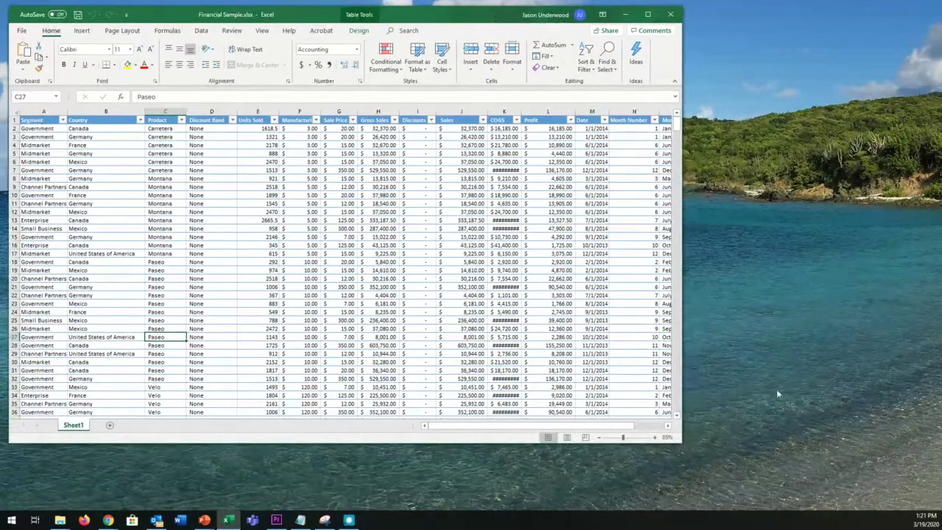
{"action": "left_click_drag", "start_coordinate": [682, 334], "coordinate": [685, 335]}
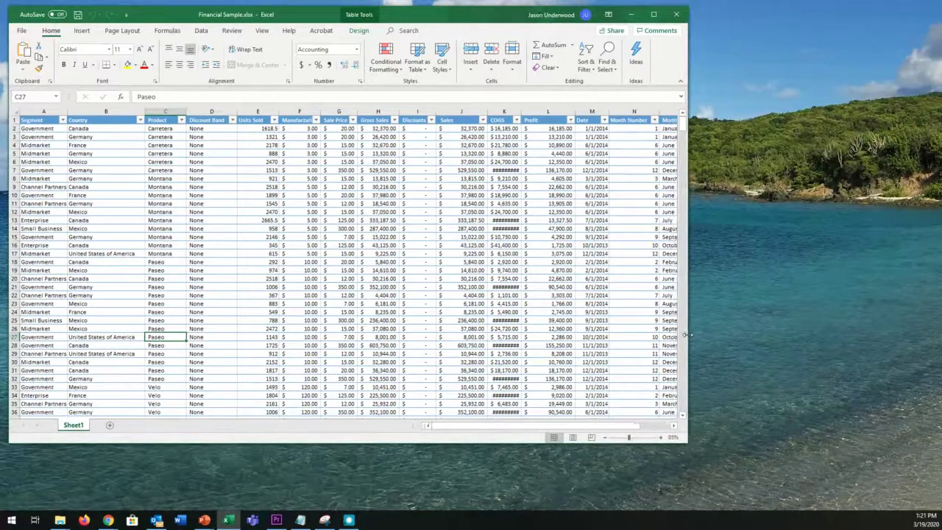
- Show the Kaltura Capture recorder again and move it to the right edge of the Excel window
{"action": "left_click", "coordinate": [349, 521]}
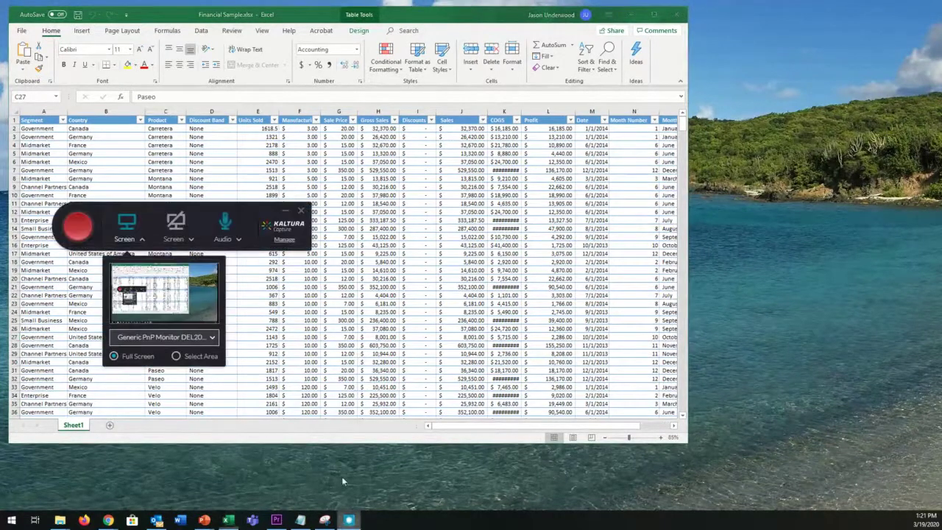
{"action": "left_click_drag", "start_coordinate": [209, 214], "coordinate": [564, 298]}
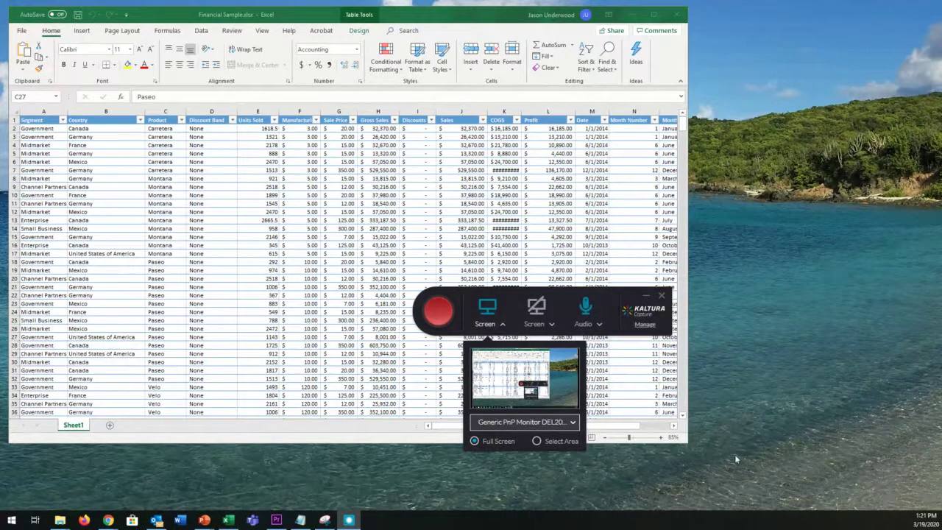
{"action": "left_click_drag", "start_coordinate": [566, 308], "coordinate": [724, 228]}
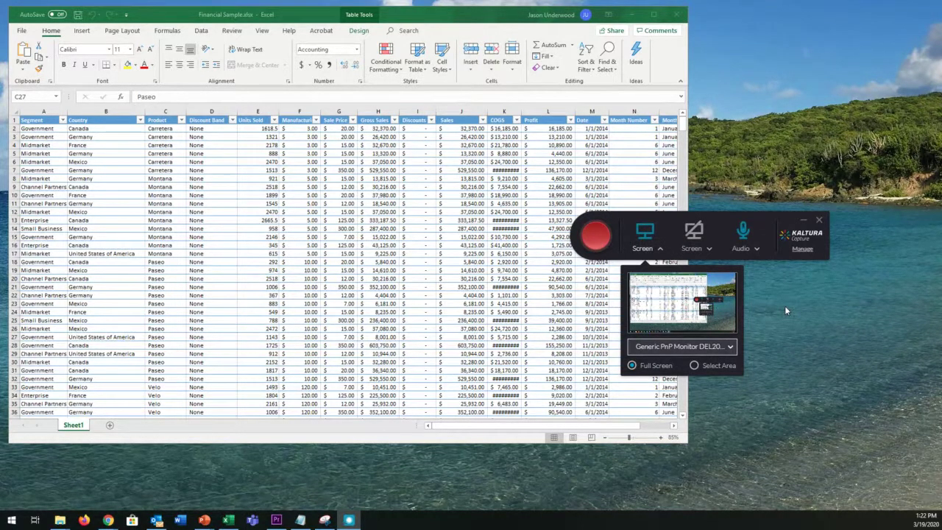
- Switch the first screen source to Select Area and move the 800x600 capture frame to the Excel window's upper-left corner
{"action": "left_click", "coordinate": [695, 366]}
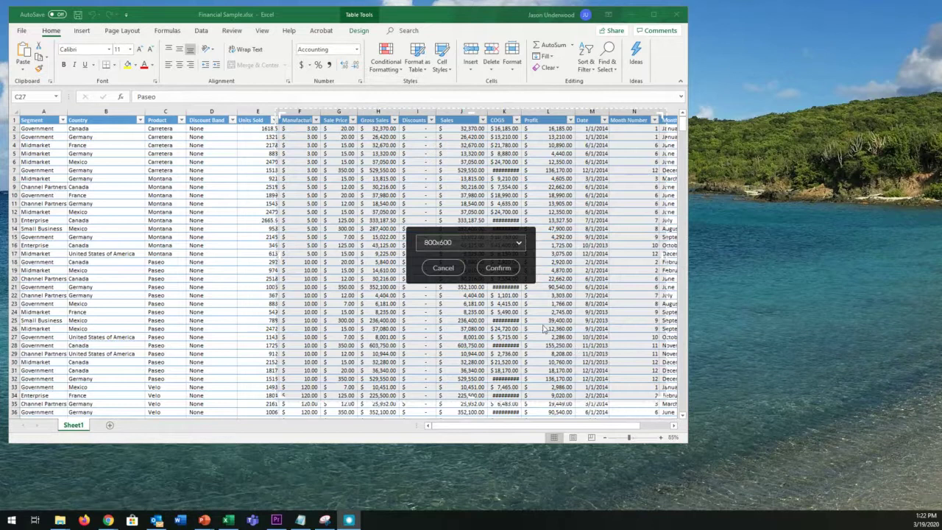
{"action": "left_click_drag", "start_coordinate": [544, 331], "coordinate": [570, 342]}
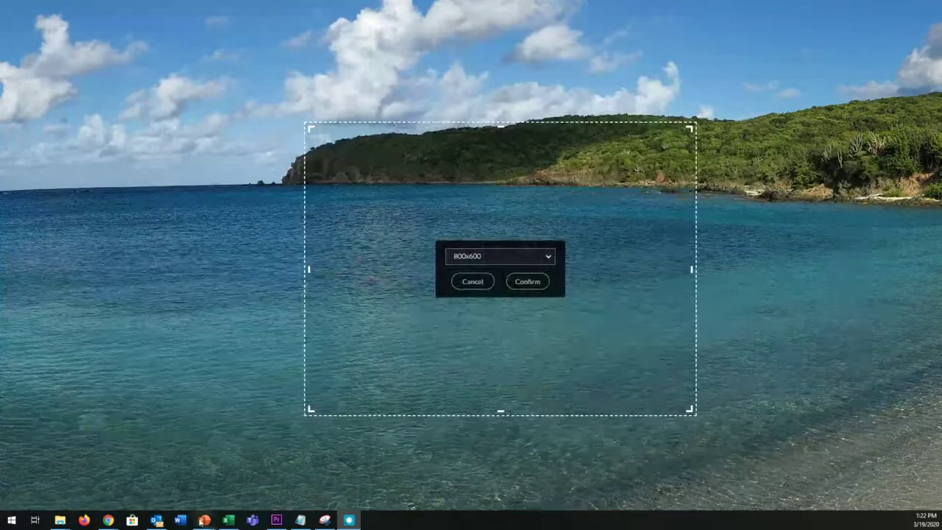
{"action": "left_click", "coordinate": [228, 520]}
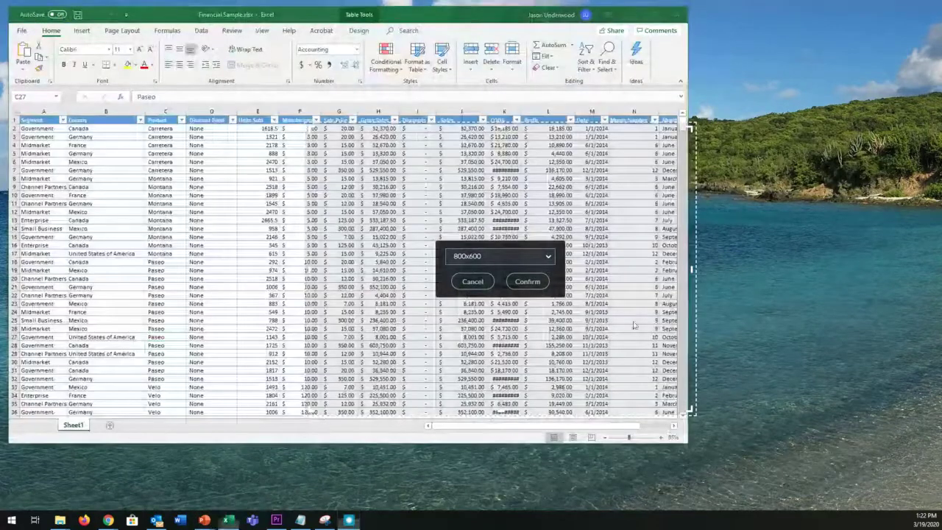
{"action": "left_click_drag", "start_coordinate": [638, 320], "coordinate": [334, 231]}
{"action": "left_click", "coordinate": [601, 224]}
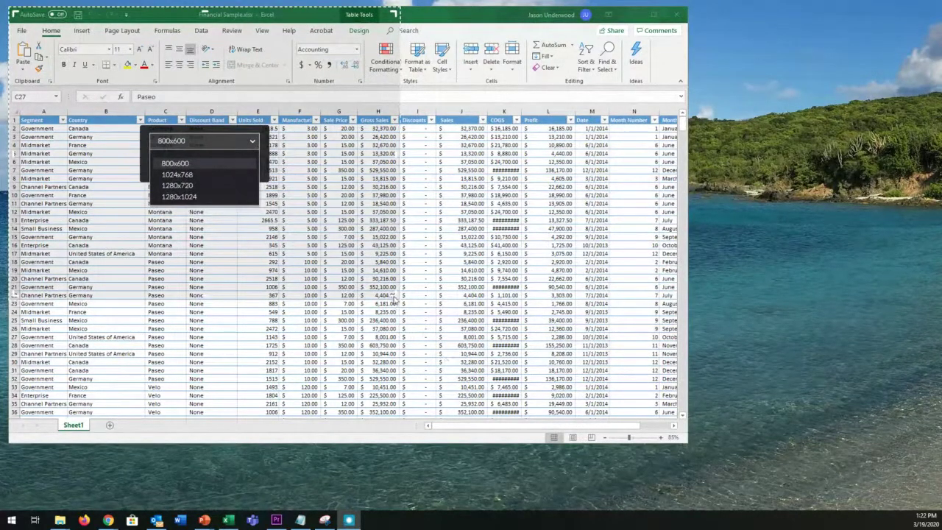
- Stretch the capture frame over the whole Excel window to a custom 1386x889 area and confirm it
{"action": "left_click_drag", "start_coordinate": [398, 297], "coordinate": [684, 439]}
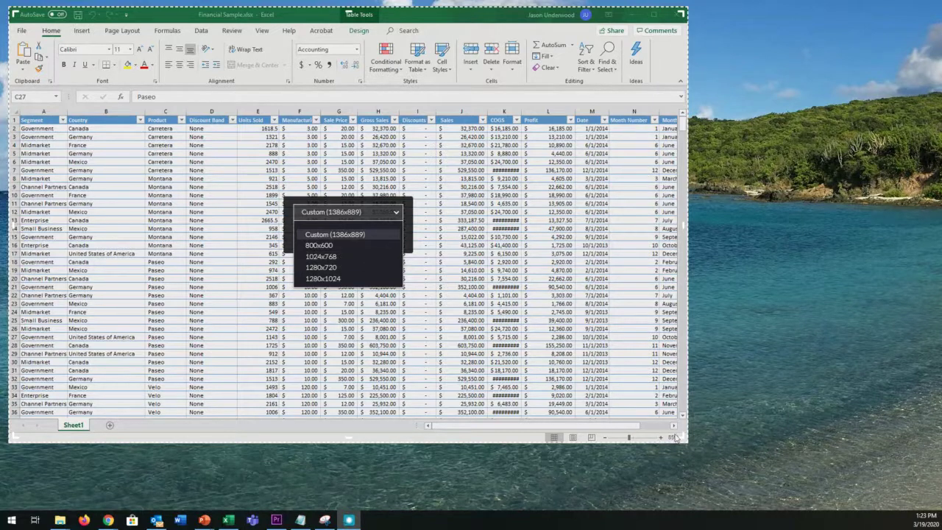
{"action": "left_click", "coordinate": [366, 234]}
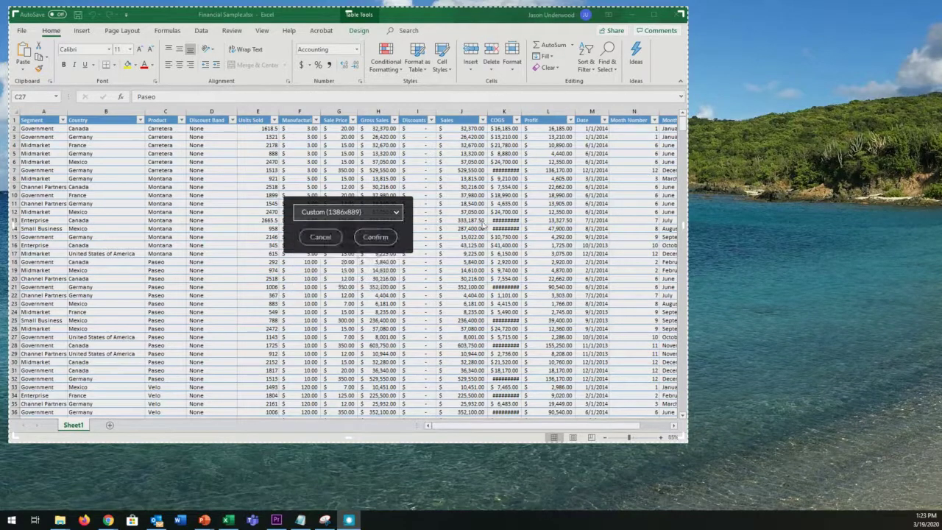
{"action": "left_click", "coordinate": [376, 238]}
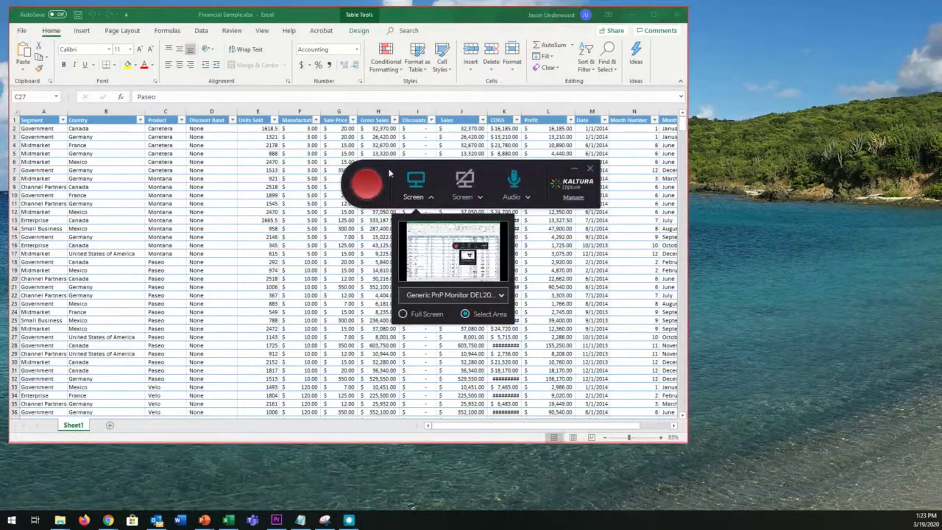
- Move the recorder off the capture area beside the Excel window, and start and pause a recording
{"action": "left_click_drag", "start_coordinate": [389, 170], "coordinate": [717, 238]}
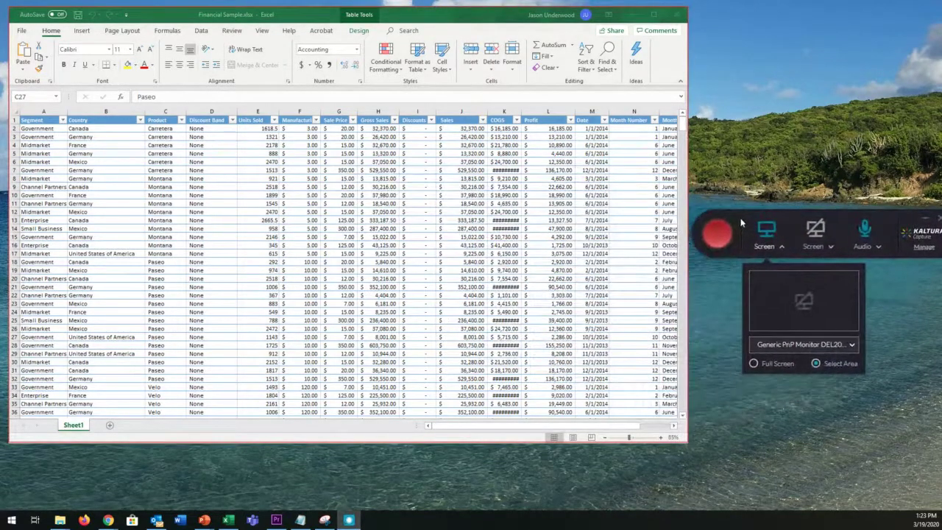
{"action": "left_click", "coordinate": [716, 235]}
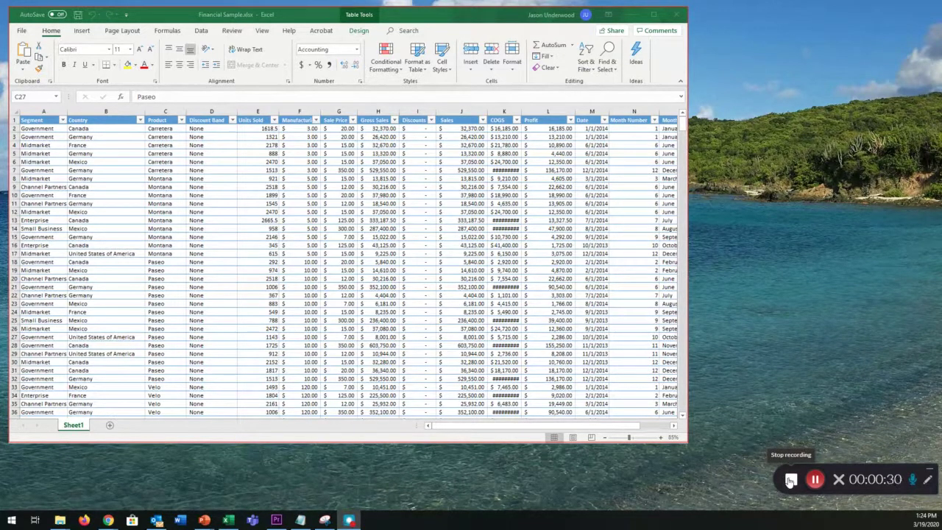
{"action": "left_click", "coordinate": [815, 480]}
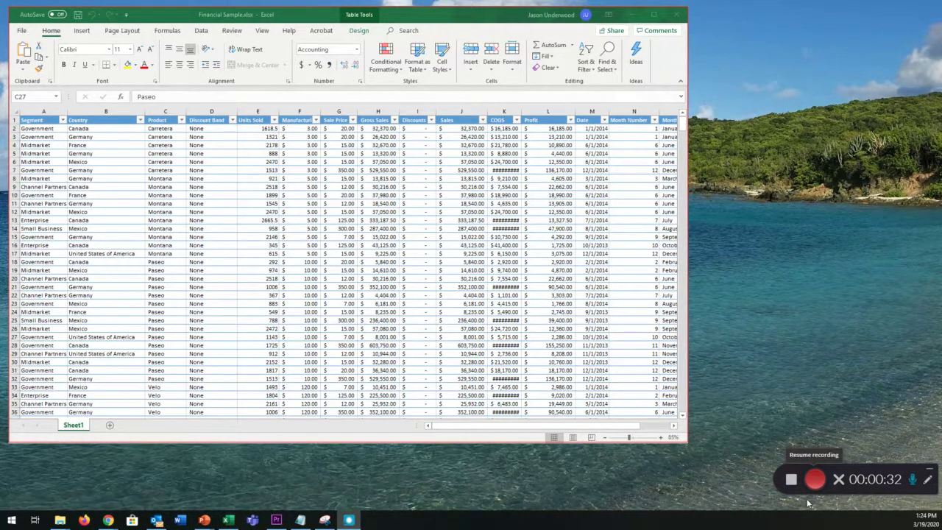
- Filter the worksheet's Country column to show only Canada while the recording is paused, and resume recording
{"action": "left_click", "coordinate": [140, 120]}
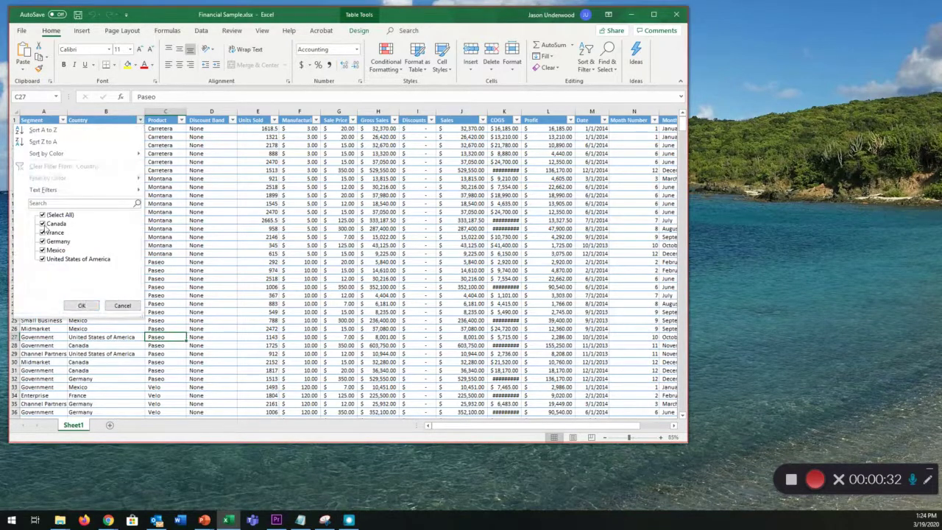
{"action": "left_click", "coordinate": [77, 305]}
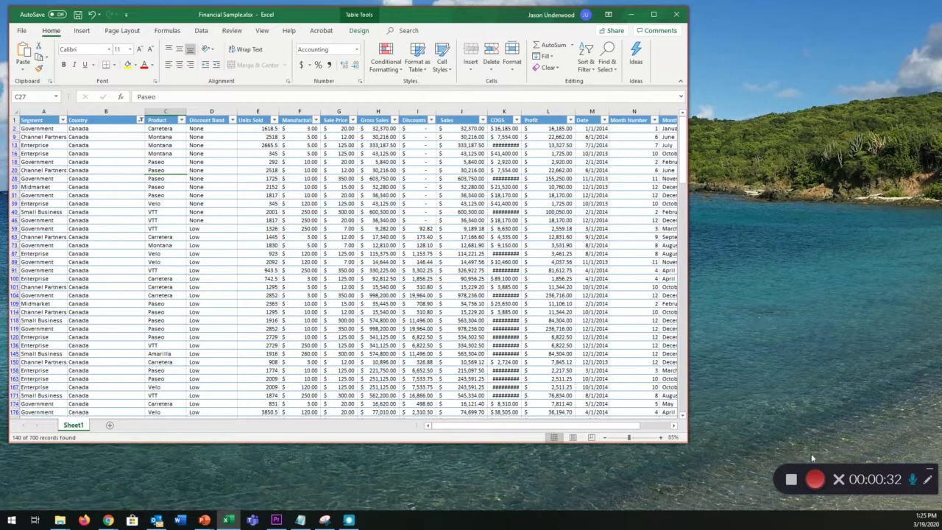
{"action": "left_click", "coordinate": [816, 482]}
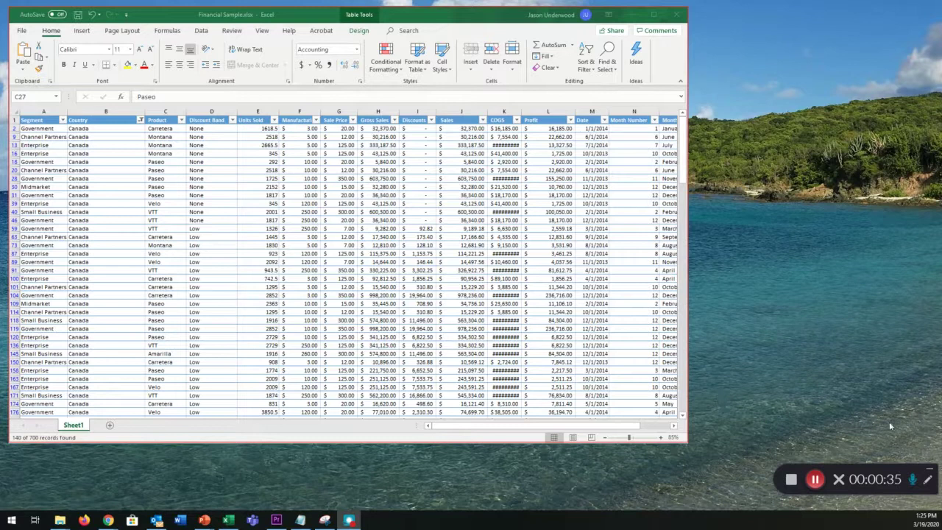
- Draw two yellow annotation arrows over the worksheet during the recording and clear them
{"action": "left_click", "coordinate": [928, 479]}
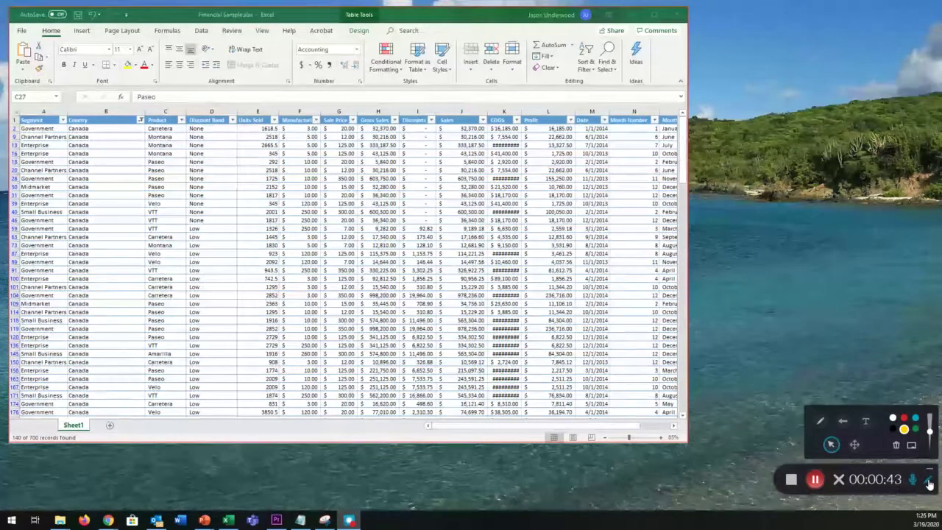
{"action": "left_click", "coordinate": [843, 421]}
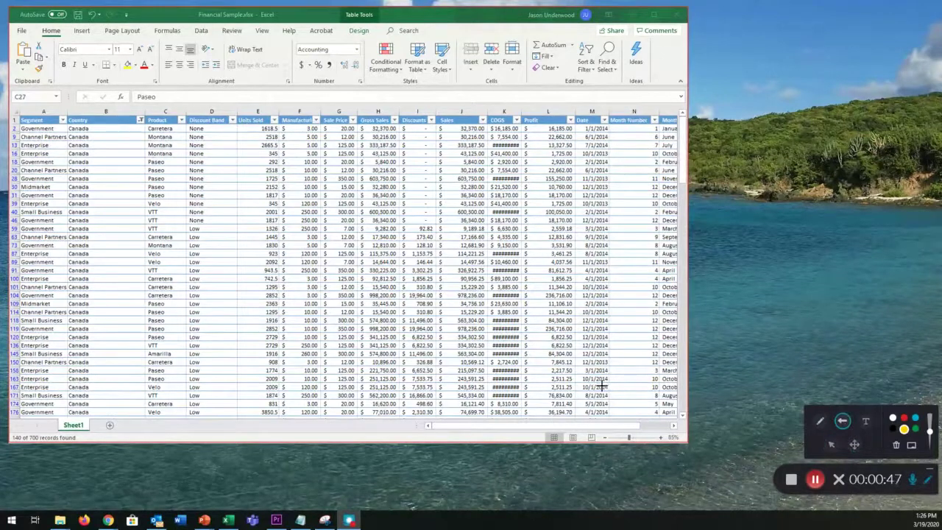
{"action": "left_click_drag", "start_coordinate": [602, 387], "coordinate": [392, 227]}
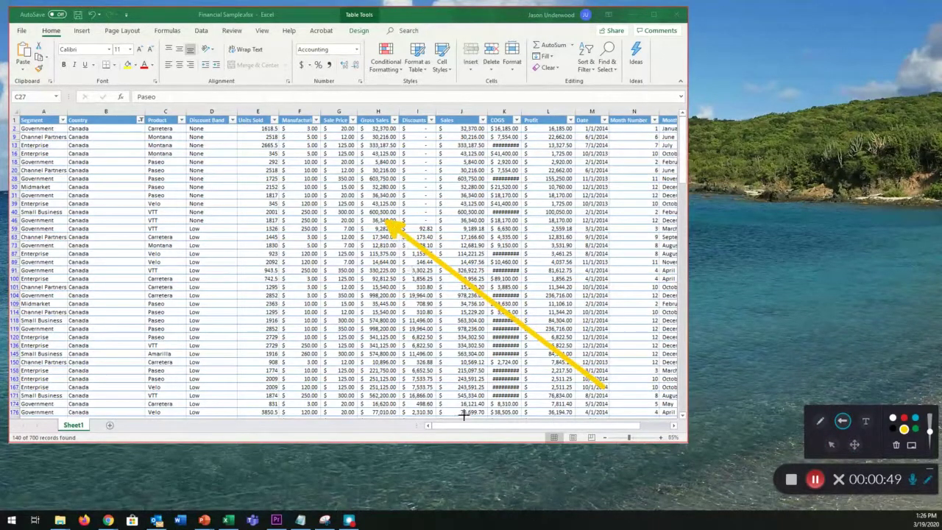
{"action": "left_click_drag", "start_coordinate": [70, 340], "coordinate": [257, 174]}
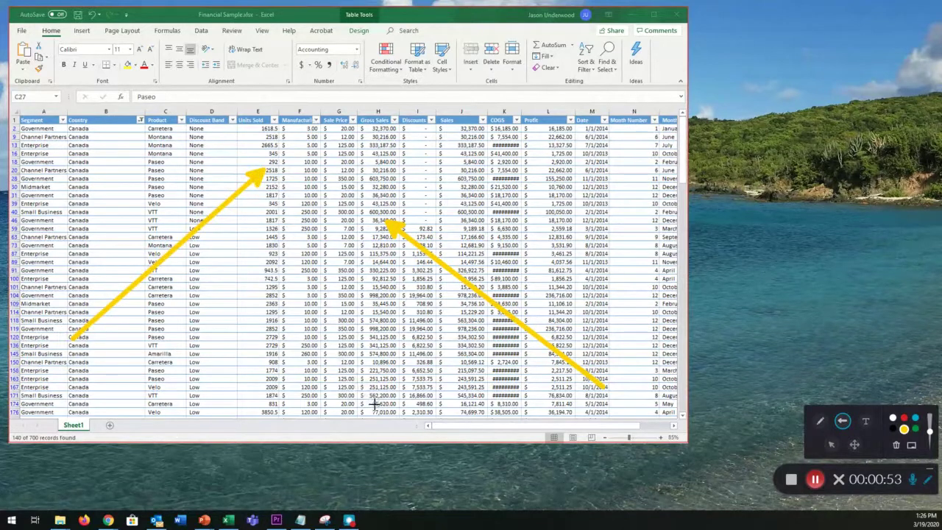
{"action": "left_click", "coordinate": [897, 446]}
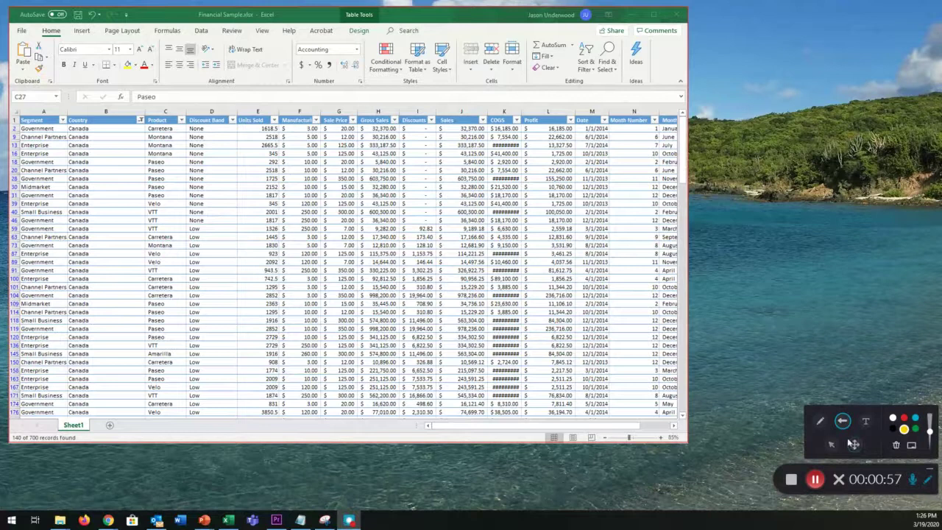
- Circle the worksheet area around the Sales to Profit columns freehand in yellow and an overlapping area around Gross Sales in red
{"action": "left_click", "coordinate": [819, 421]}
{"action": "mouse_move", "coordinate": [434, 330]}
{"action": "left_mouse_down"}
{"action": "mouse_move", "coordinate": [449, 222]}
{"action": "mouse_move", "coordinate": [442, 278]}
{"action": "left_mouse_up"}
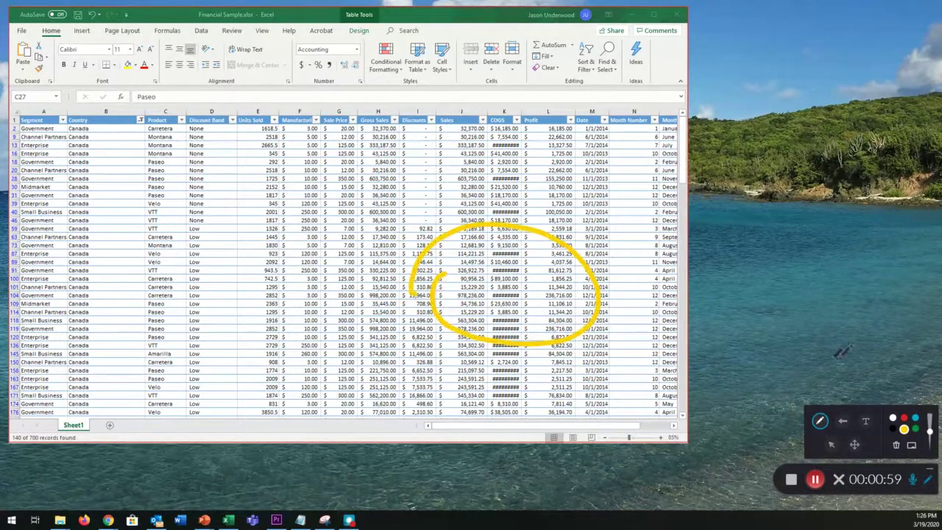
{"action": "left_click", "coordinate": [904, 418]}
{"action": "left_click_drag", "start_coordinate": [332, 211], "coordinate": [332, 210]}
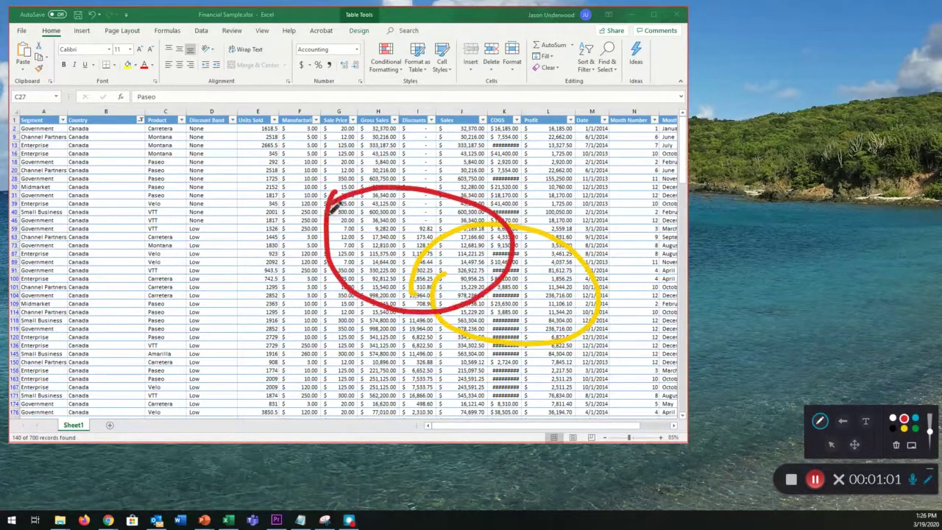
- Add the red text annotation "This right here" just above the red circle
{"action": "left_click", "coordinate": [865, 421]}
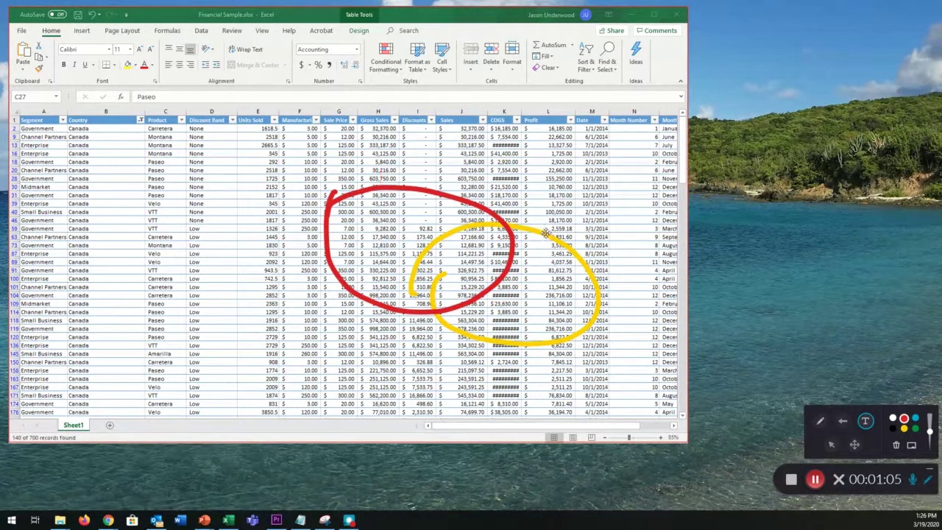
{"action": "left_click", "coordinate": [381, 176]}
{"action": "type", "text": "his right here"}
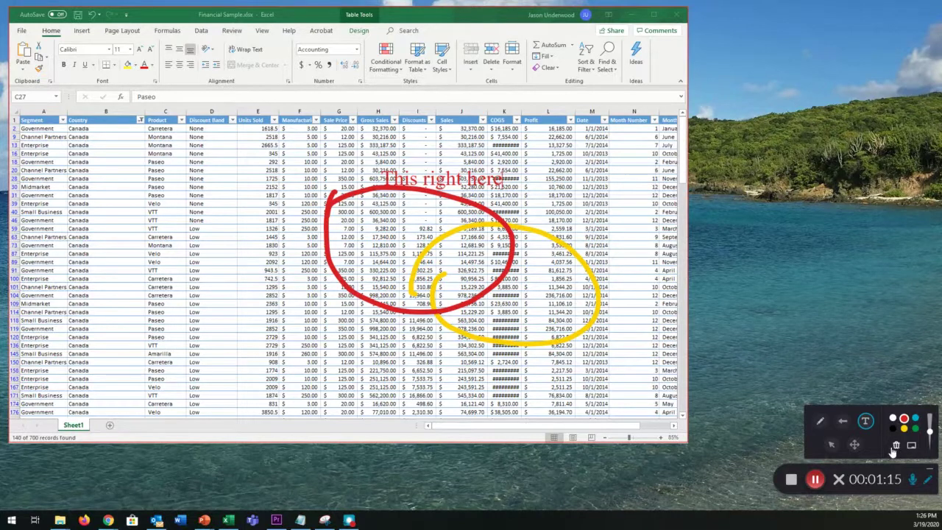
- Draw a thinner red arrow across the red circle towards Units Sold and a freehand red line across the yellow circle's lower edge
{"action": "left_click", "coordinate": [848, 423]}
{"action": "left_click_drag", "start_coordinate": [622, 189], "coordinate": [250, 246]}
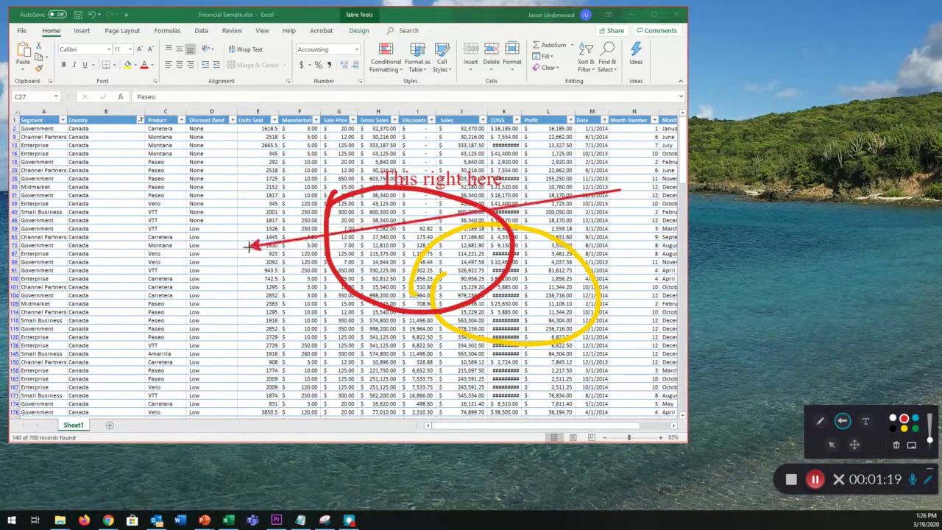
{"action": "left_click", "coordinate": [820, 421]}
{"action": "left_click_drag", "start_coordinate": [608, 303], "coordinate": [396, 352]}
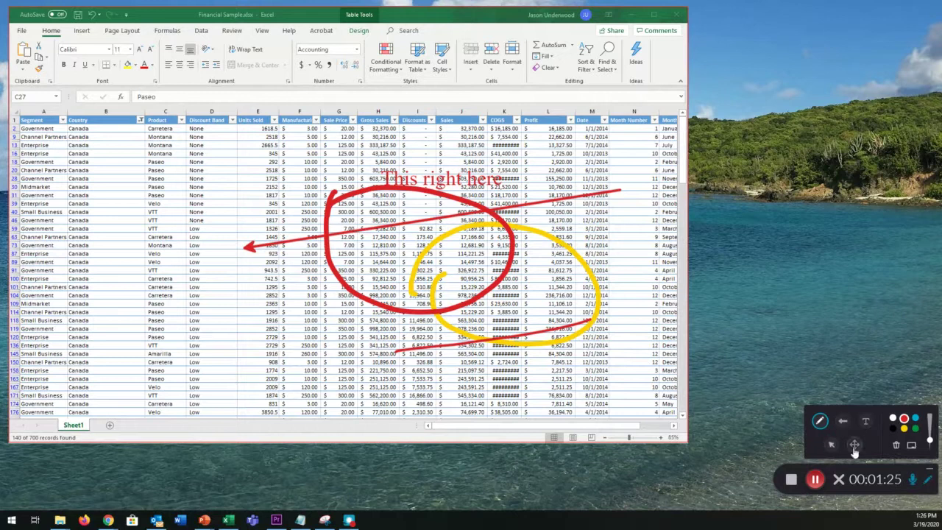
- Clear all annotations from the worksheet and stop the recording
{"action": "left_click", "coordinate": [896, 446]}
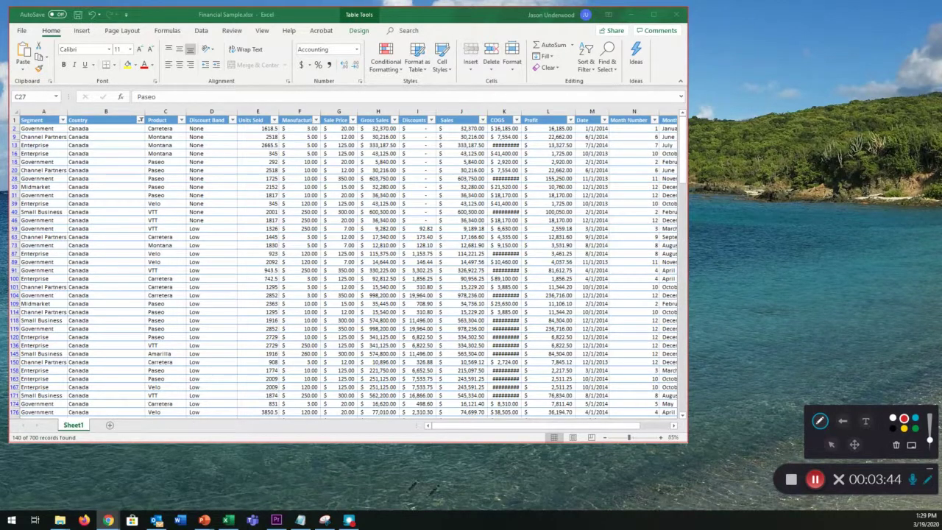
{"action": "left_click", "coordinate": [791, 479]}
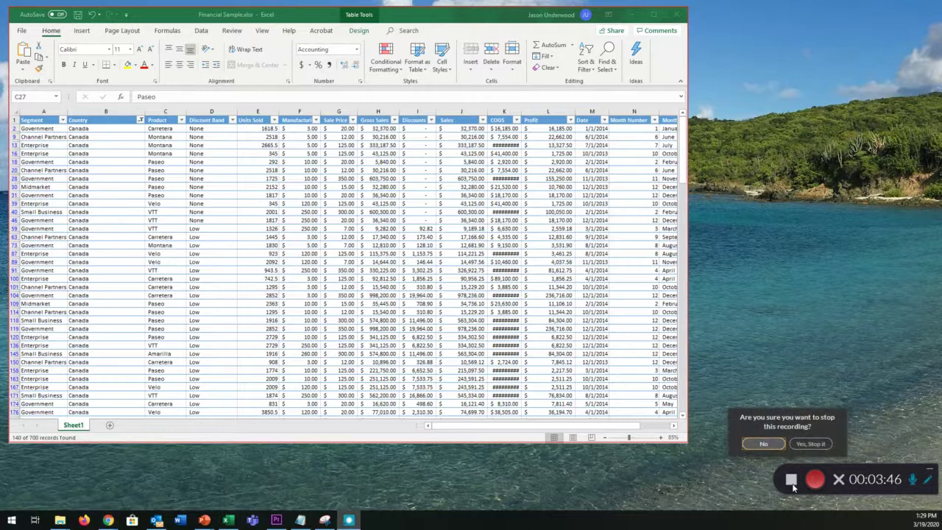
{"action": "left_click", "coordinate": [805, 445]}
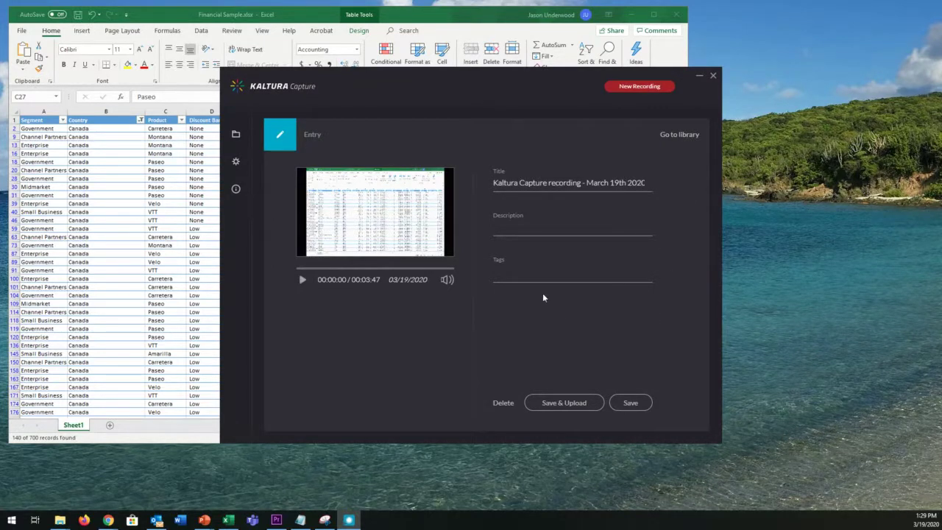
- Replace the recording's title with "CMIS 510: Excel Filtering Demonstration"
{"action": "triple_click", "coordinate": [497, 184]}
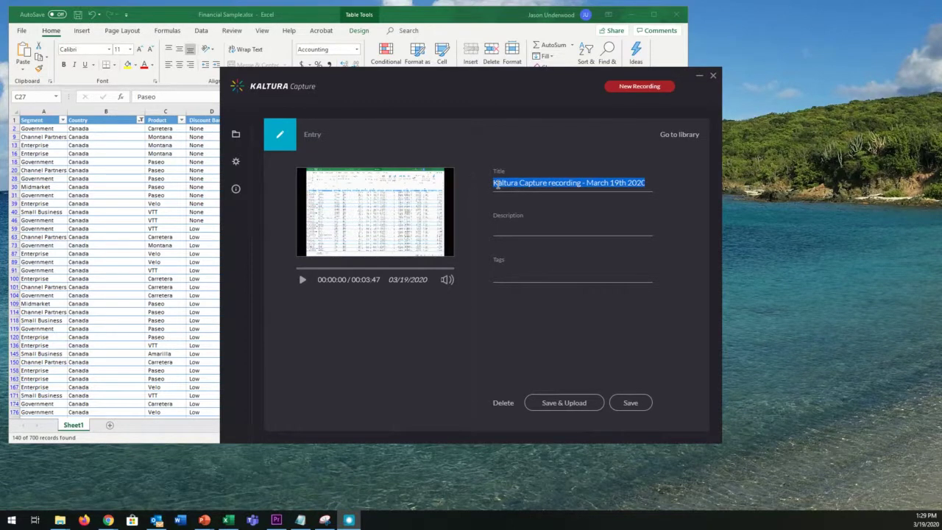
{"action": "type", "text": "Thursday"}
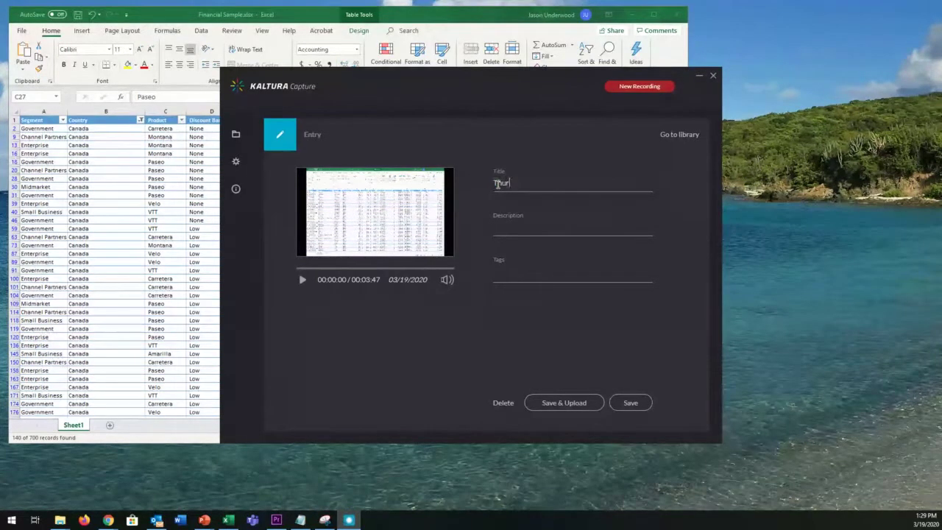
{"action": "key", "text": "BackSpace"}
{"action": "key", "text": "BackSpace"}
{"action": "key", "text": "BackSpace"}
{"action": "key", "text": "BackSpace"}
{"action": "key", "text": "BackSpace"}
{"action": "key", "text": "BackSpace"}
{"action": "key", "text": "BackSpace"}
{"action": "key", "text": "BackSpace"}
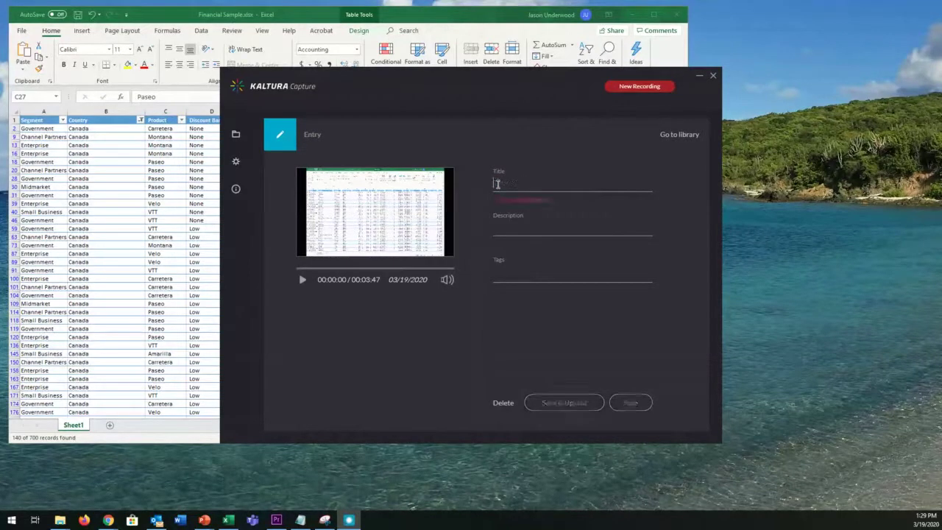
{"action": "type", "text": "CMI"}
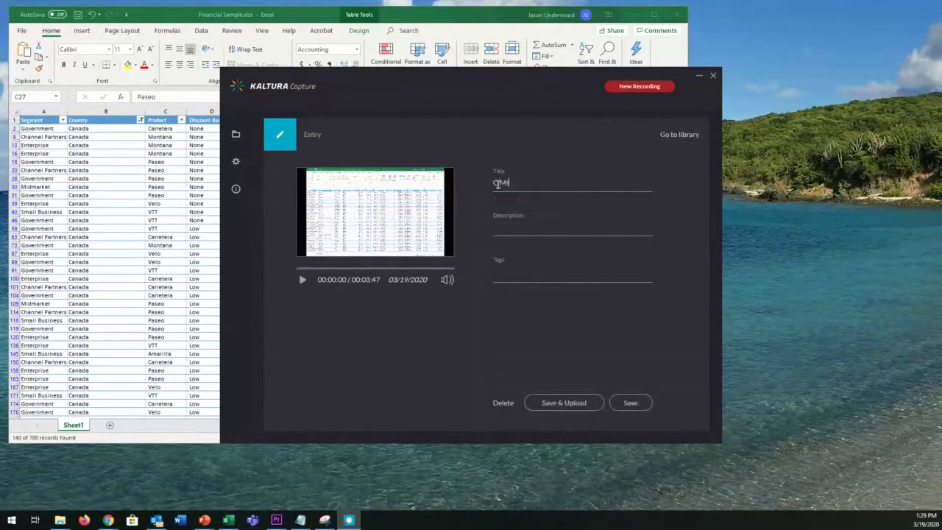
{"action": "type", "text": "S 510: Excel Filtering Demonstration"}
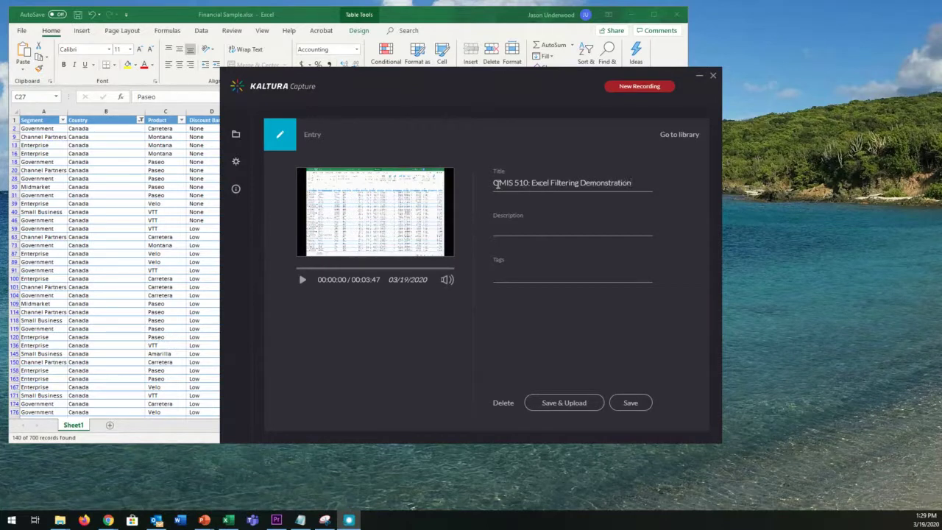
- Enter the recording's description "In this video, you will see a demonstration of Excel's filtering capability."
{"action": "key", "text": "Tab"}
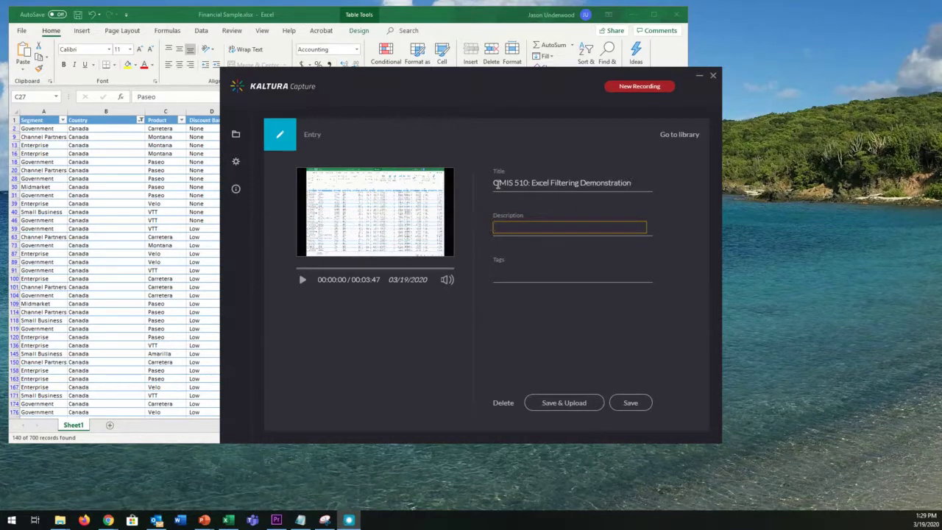
{"action": "type", "text": "IN thi"}
{"action": "key", "text": "BackSpace"}
{"action": "key", "text": "BackSpace"}
{"action": "key", "text": "BackSpace"}
{"action": "key", "text": "BackSpace"}
{"action": "key", "text": "BackSpace"}
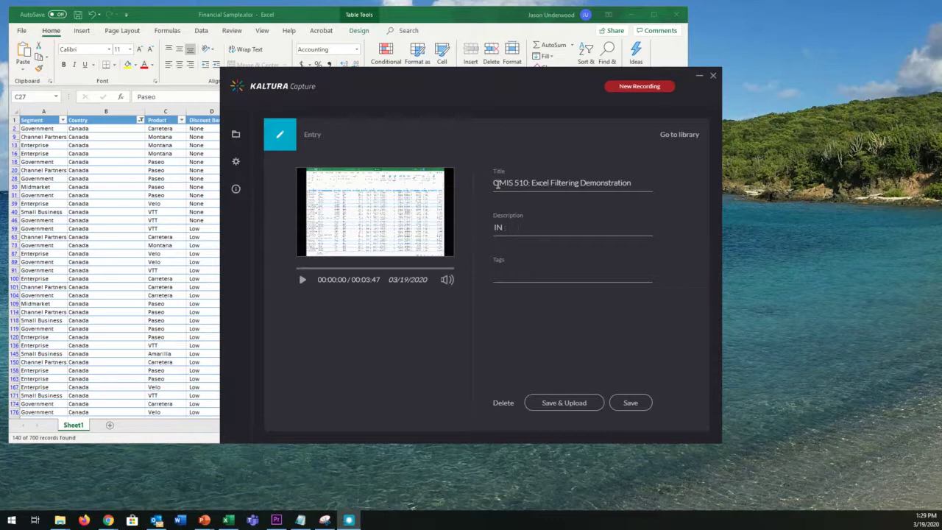
{"action": "type", "text": "n this video, you will see m"}
{"action": "key", "text": "BackSpace"}
{"action": "type", "text": "a d"}
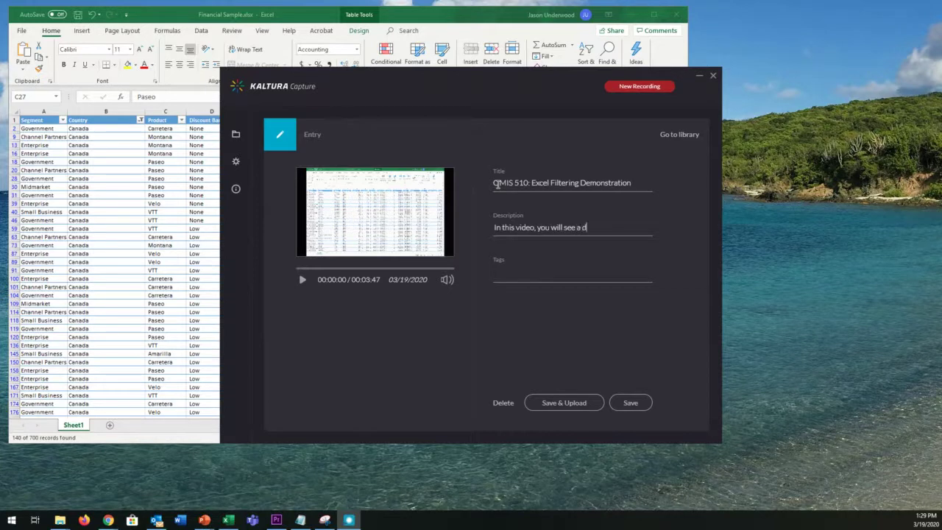
{"action": "type", "text": "emonstration of Exce"}
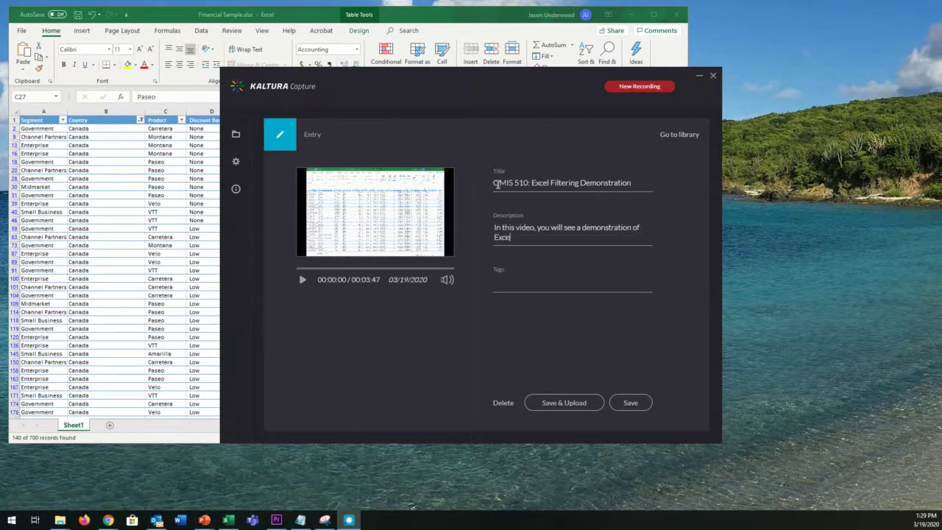
{"action": "type", "text": "l's filtering capability."}
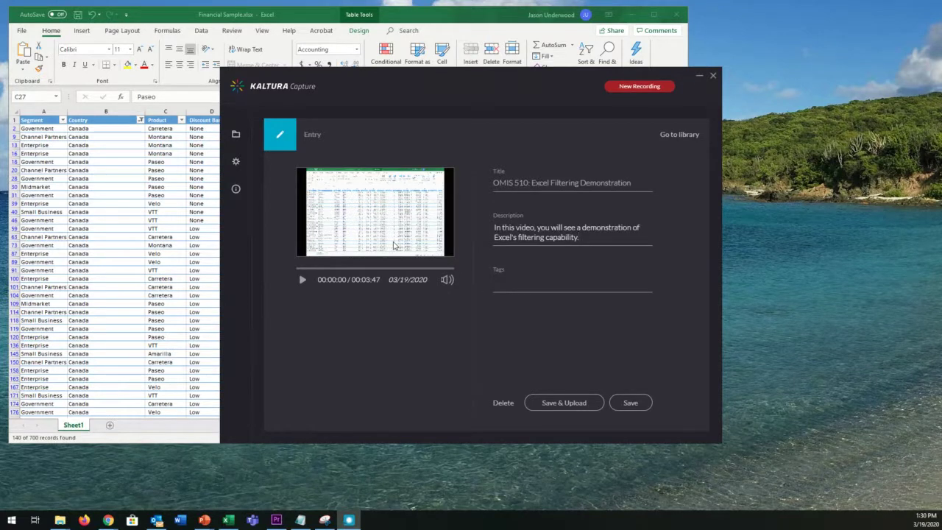
- Add the tag OMIS510 to the recording, then save and upload it
{"action": "left_click", "coordinate": [537, 285]}
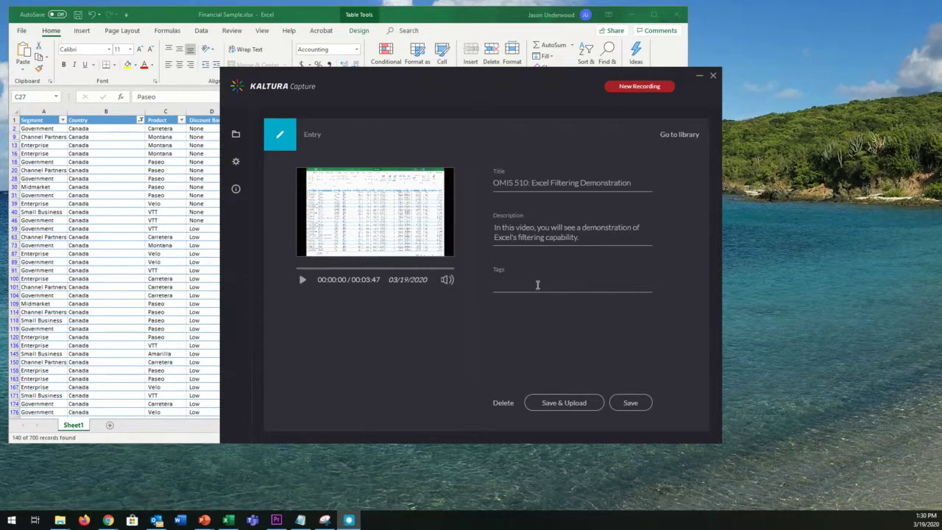
{"action": "type", "text": "OMIS510"}
{"action": "left_click", "coordinate": [496, 183]}
{"action": "left_click_drag", "start_coordinate": [527, 183], "coordinate": [495, 184]}
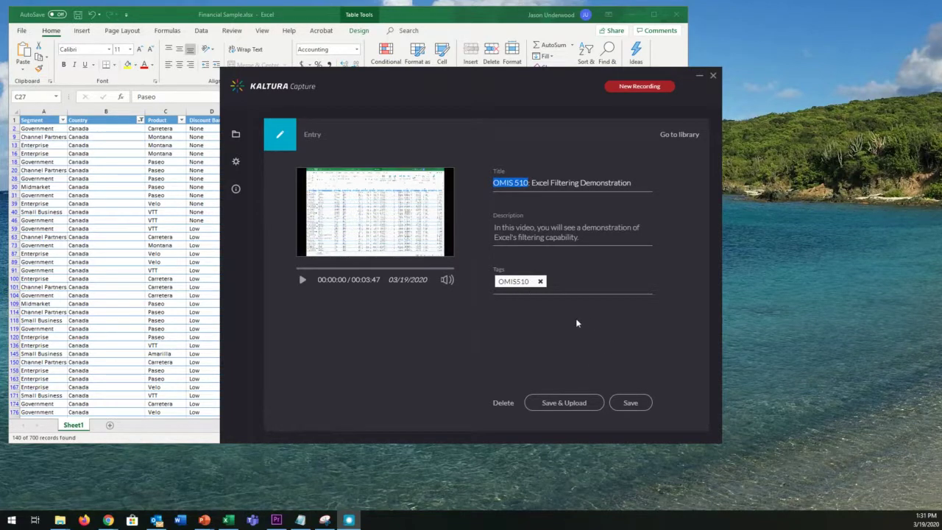
{"action": "left_click", "coordinate": [564, 402]}
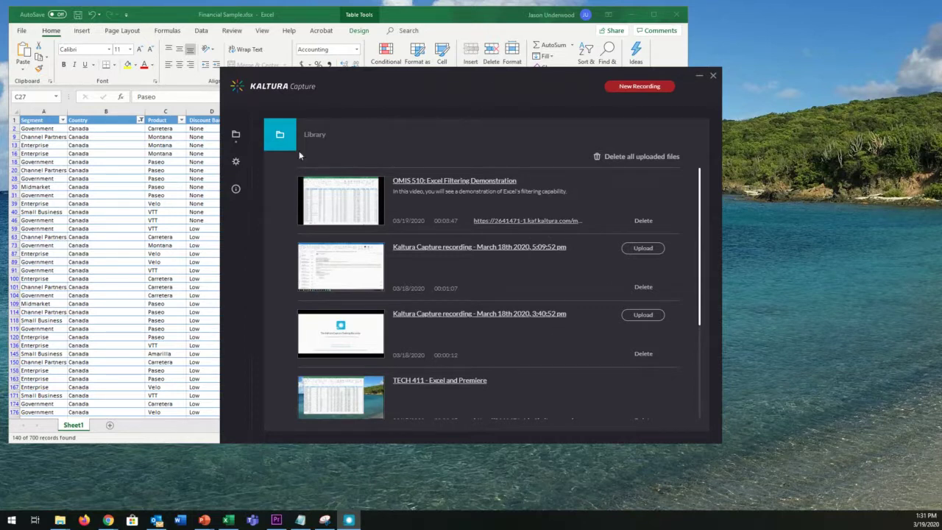
- Minimize the recorder, switch to the Blackboard window in Chrome, and open Kaltura My Media to check the uploaded entry's description
{"action": "left_click", "coordinate": [698, 78]}
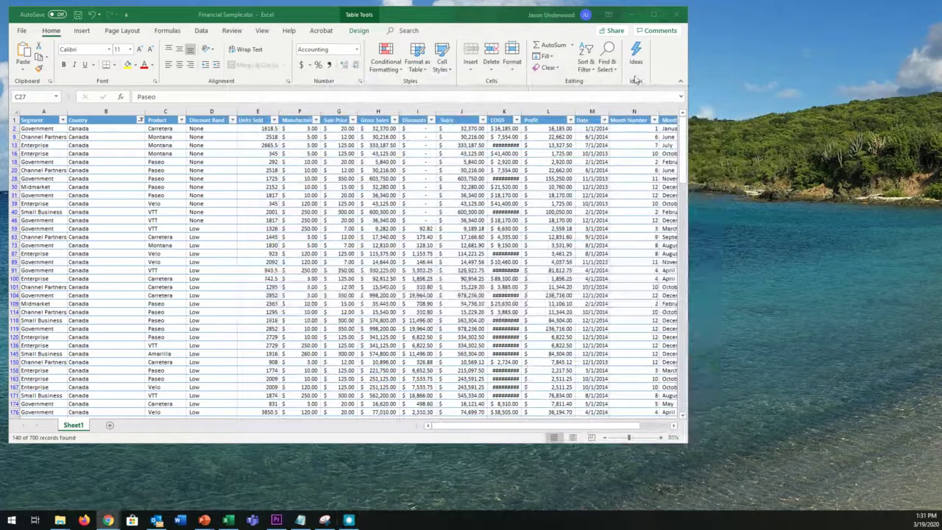
{"action": "mouse_move", "coordinate": [108, 520]}
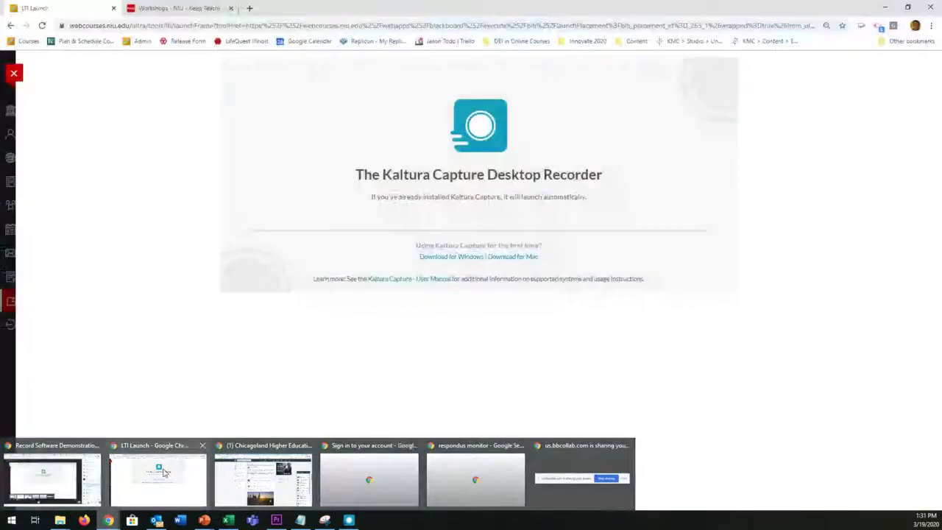
{"action": "left_click", "coordinate": [160, 475]}
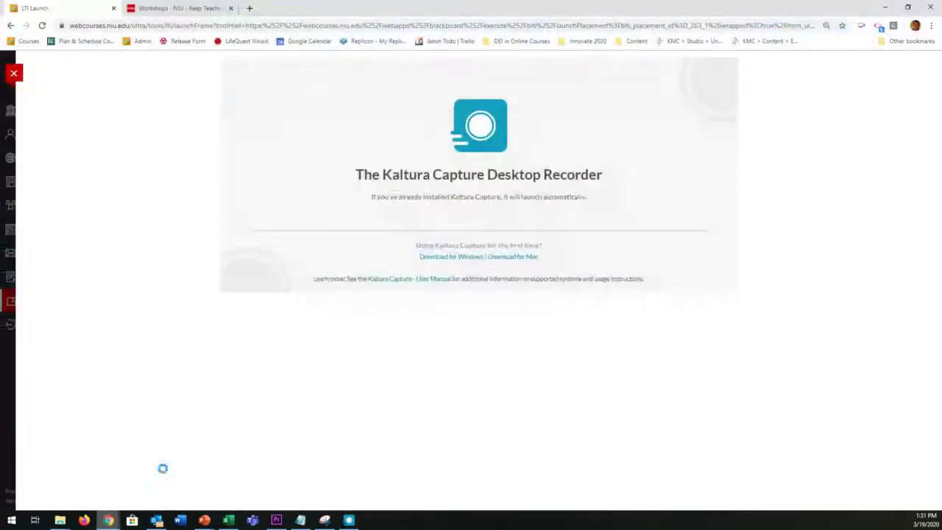
{"action": "left_click", "coordinate": [14, 74]}
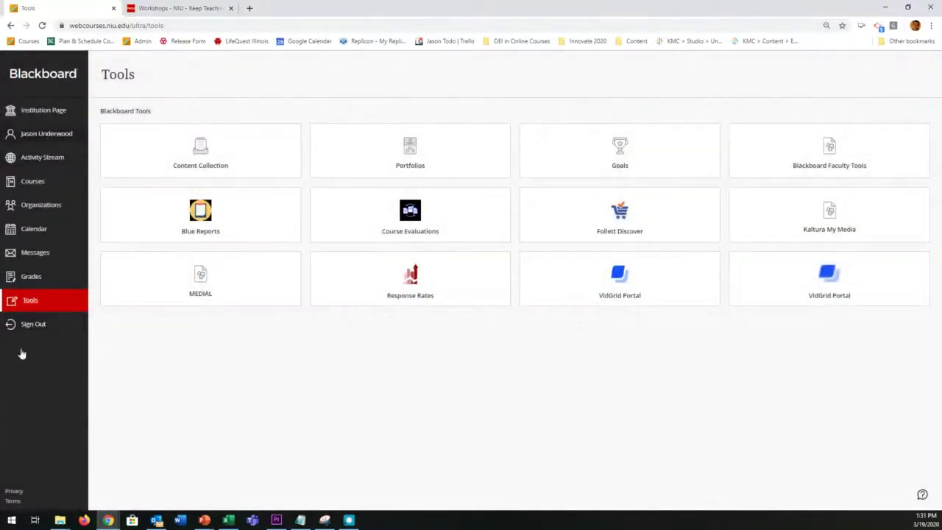
{"action": "left_click", "coordinate": [831, 231]}
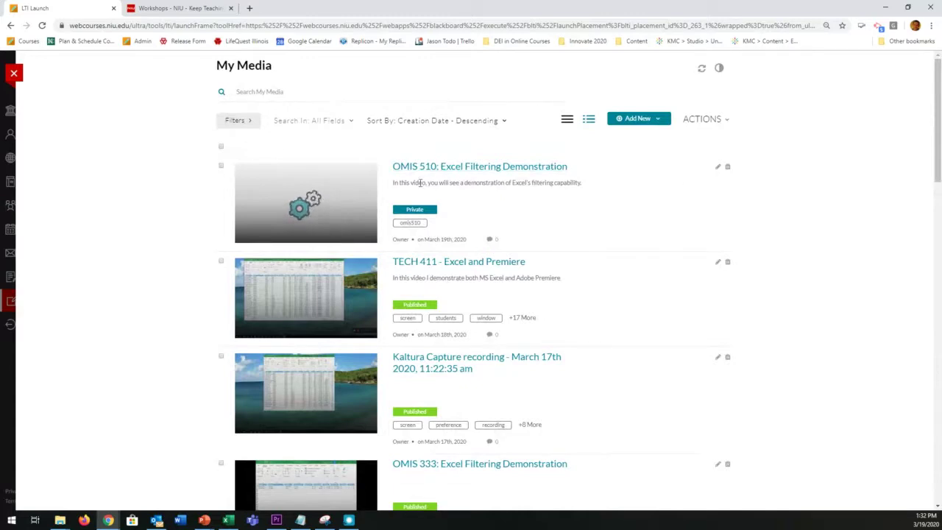
{"action": "left_click_drag", "start_coordinate": [398, 184], "coordinate": [572, 185]}
{"action": "left_click", "coordinate": [575, 211]}
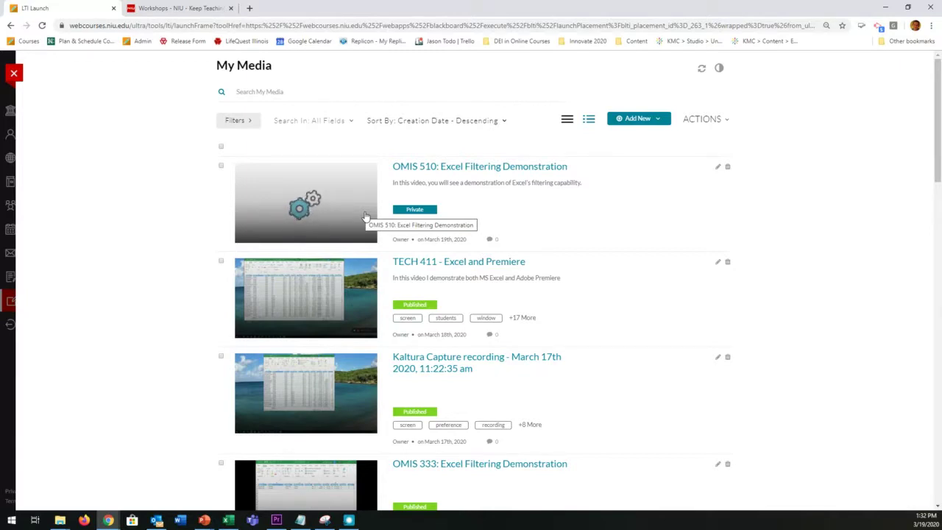
- Open the "TECH 411 - Excel and Premiere" video and show its transcript to read through it
{"action": "left_click", "coordinate": [436, 264]}
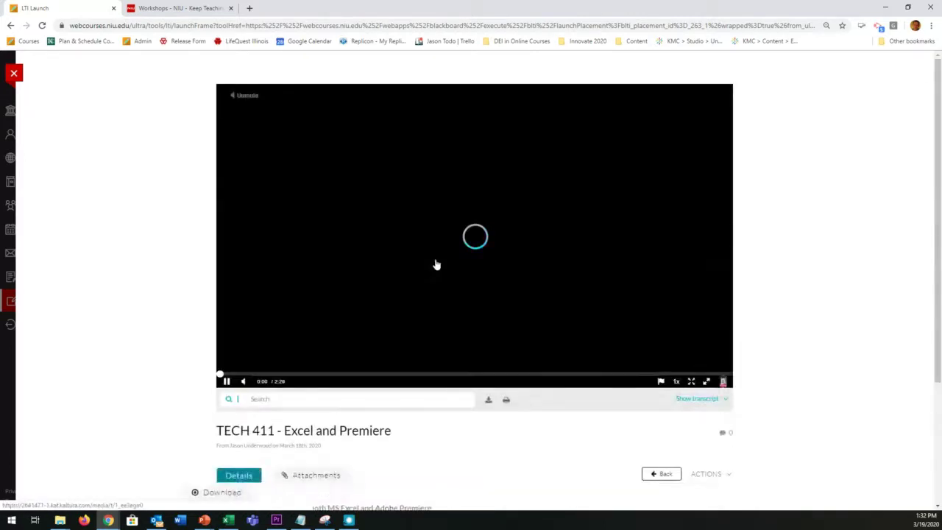
{"action": "scroll", "coordinate": [436, 265], "scroll_direction": "down", "scroll_amount": 1}
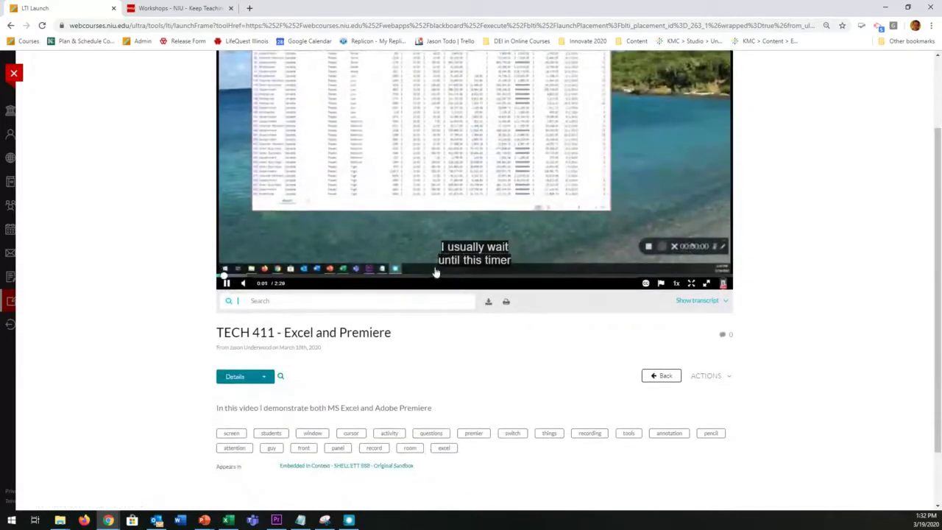
{"action": "left_click", "coordinate": [682, 302]}
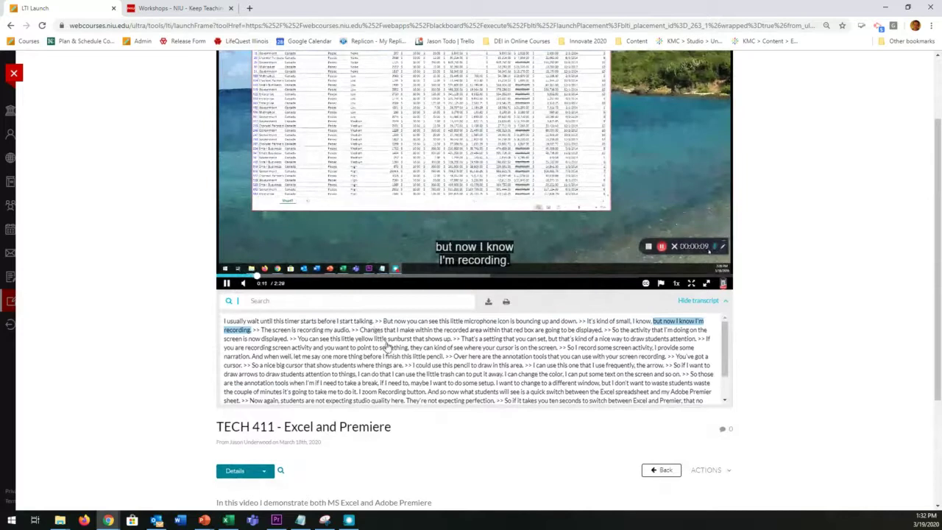
{"action": "scroll", "coordinate": [387, 346], "scroll_direction": "down", "scroll_amount": 5}
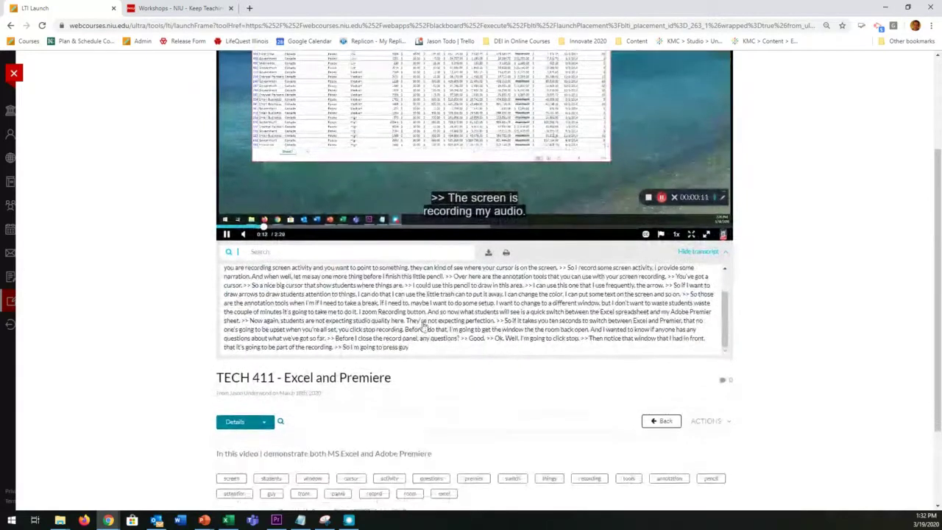
{"action": "scroll", "coordinate": [401, 335], "scroll_direction": "up", "scroll_amount": 2}
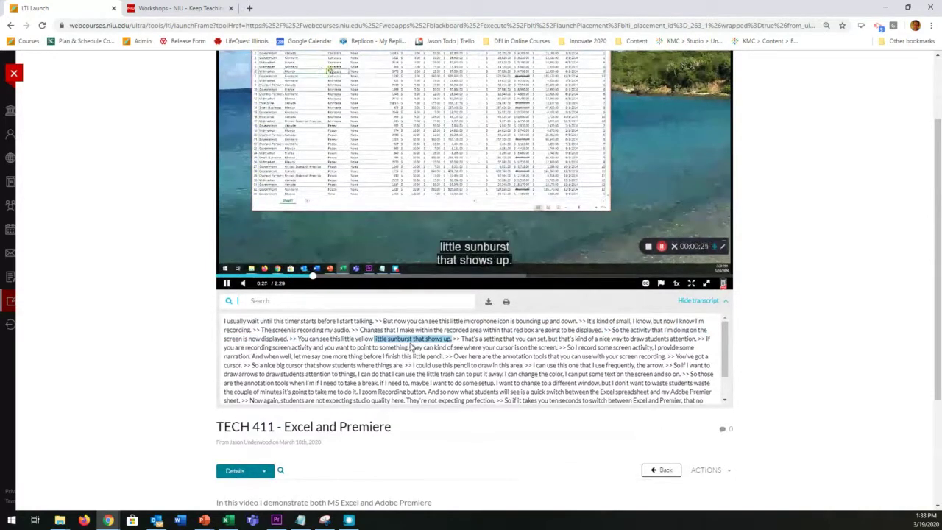
{"action": "scroll", "coordinate": [439, 326], "scroll_direction": "up", "scroll_amount": 3}
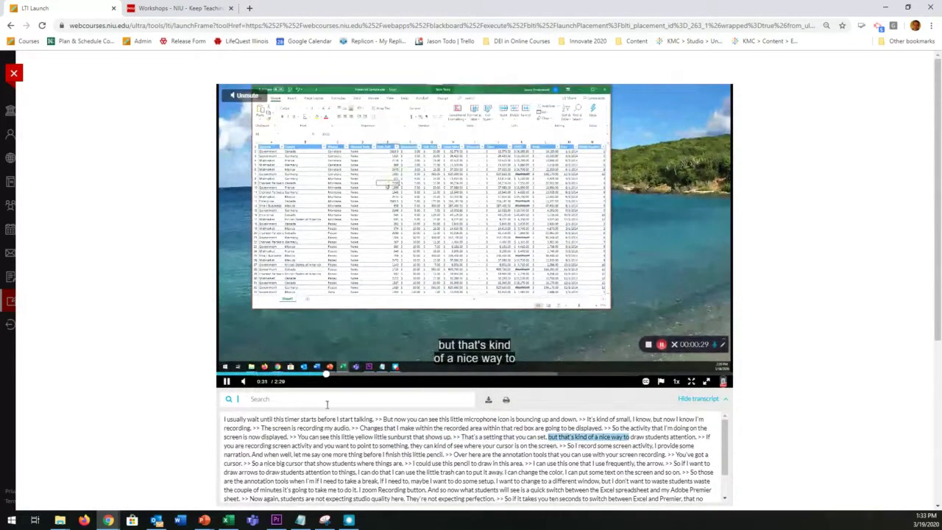
- Jump playback to the transcript passage "switch between Excel and Premier" and hide the transcript
{"action": "scroll", "coordinate": [364, 419], "scroll_direction": "down", "scroll_amount": 1}
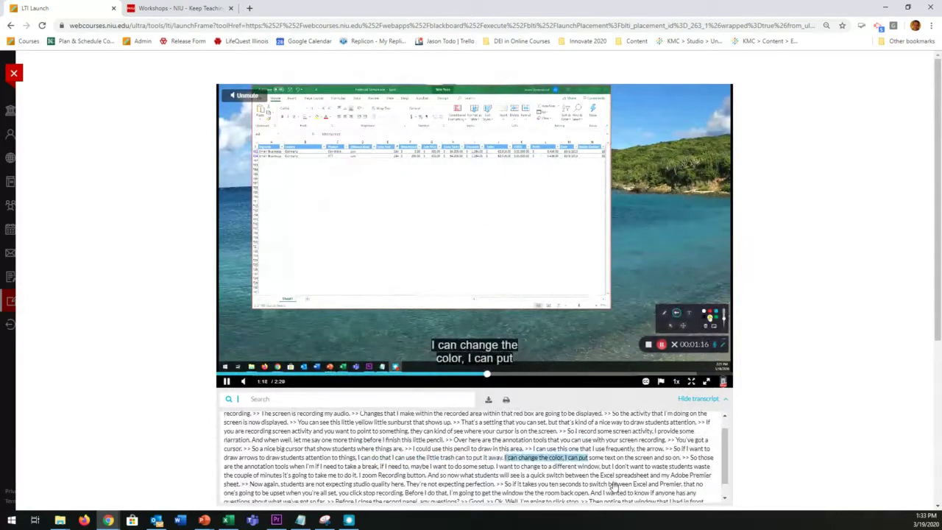
{"action": "left_click", "coordinate": [612, 486]}
{"action": "left_click", "coordinate": [298, 398]}
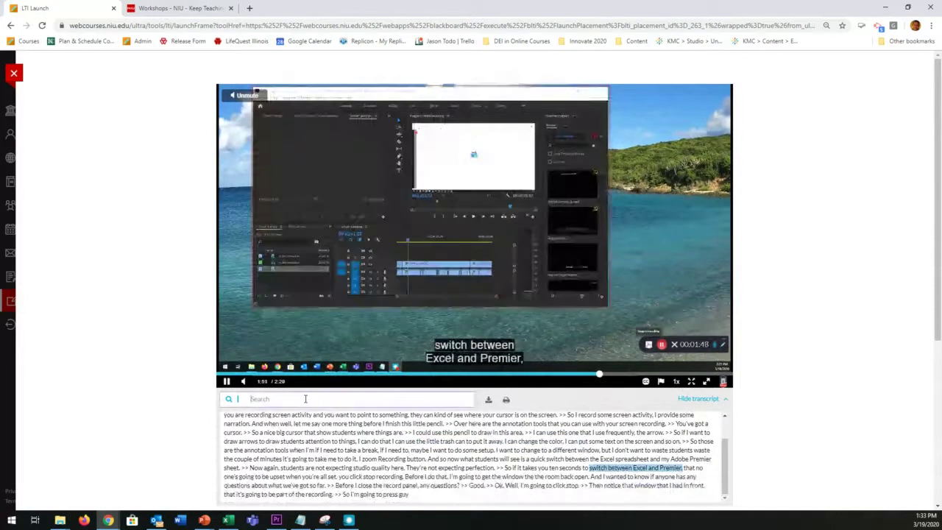
{"action": "left_click", "coordinate": [128, 378]}
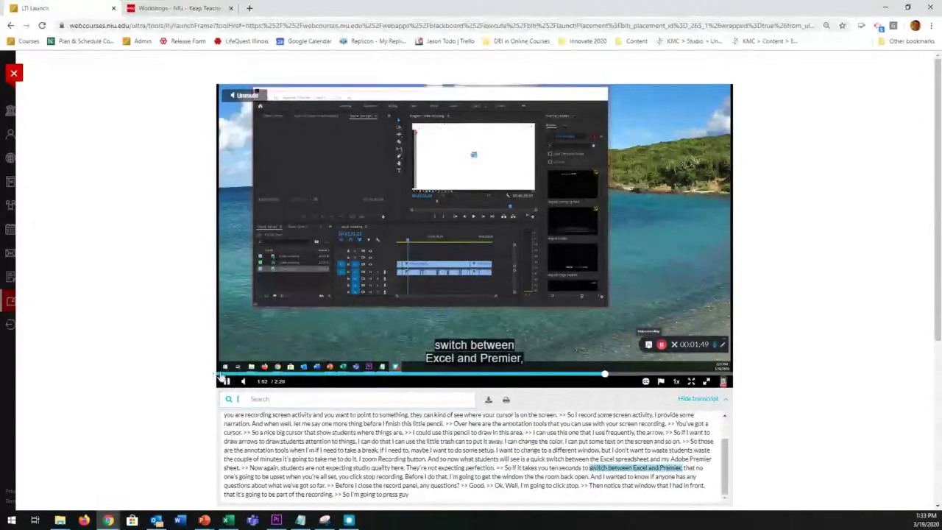
{"action": "left_click", "coordinate": [693, 400]}
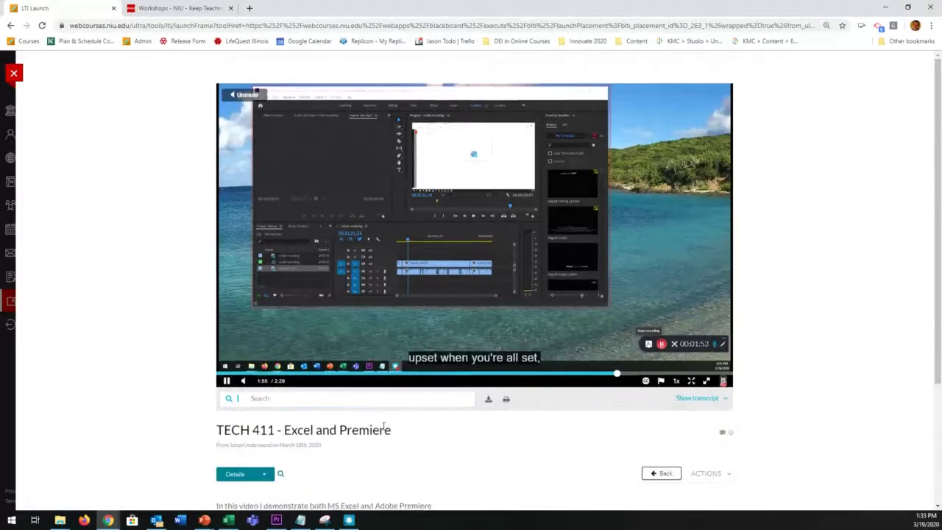
- Pause the TECH 411 video and open its Caption & Enrich page down to the existing requests
{"action": "scroll", "coordinate": [384, 427], "scroll_direction": "down", "scroll_amount": 2}
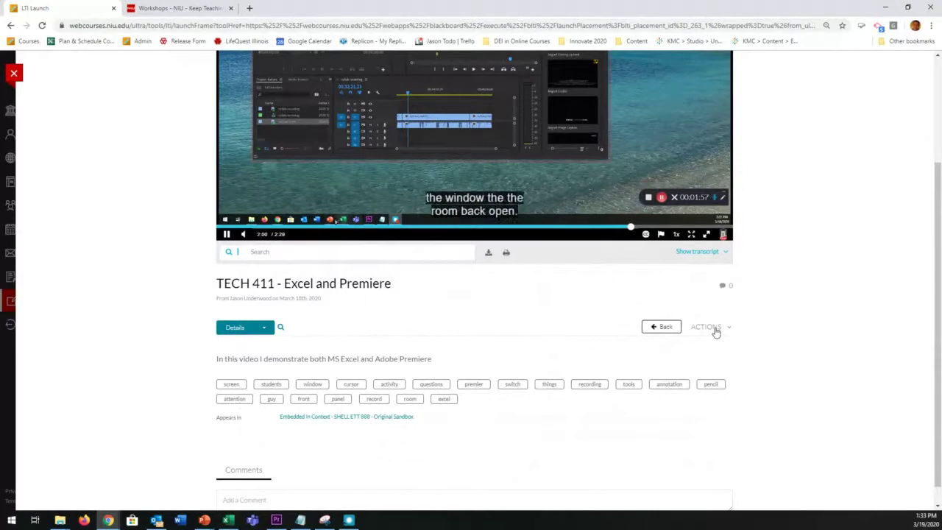
{"action": "left_click", "coordinate": [227, 234]}
{"action": "scroll", "coordinate": [579, 336], "scroll_direction": "down", "scroll_amount": 1}
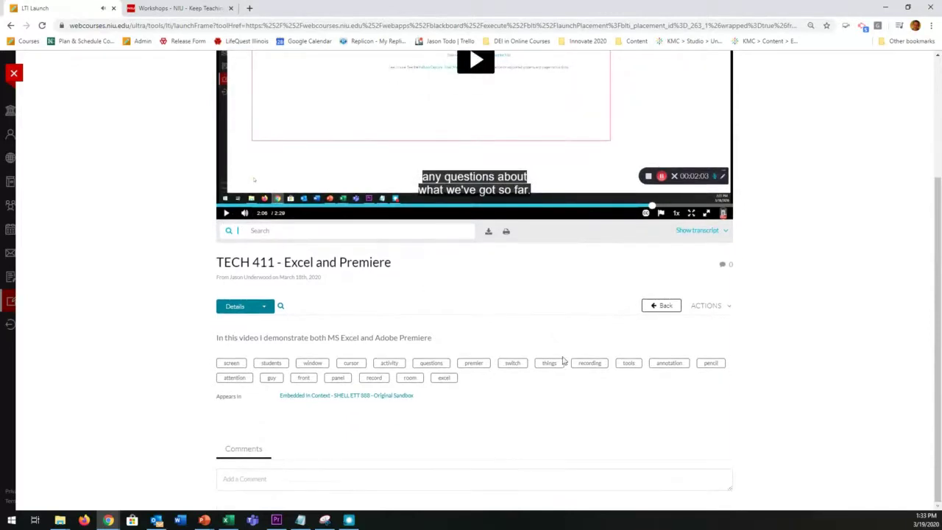
{"action": "left_click", "coordinate": [712, 313]}
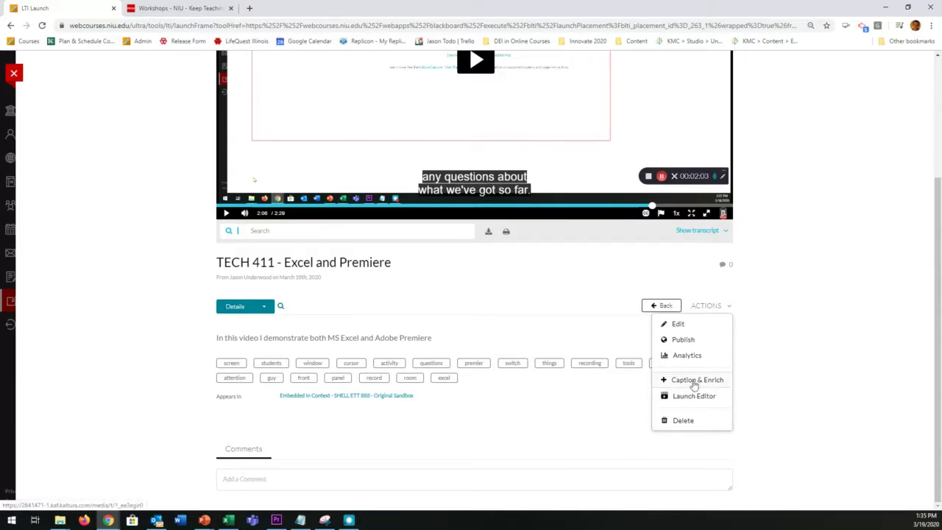
{"action": "left_click", "coordinate": [694, 380]}
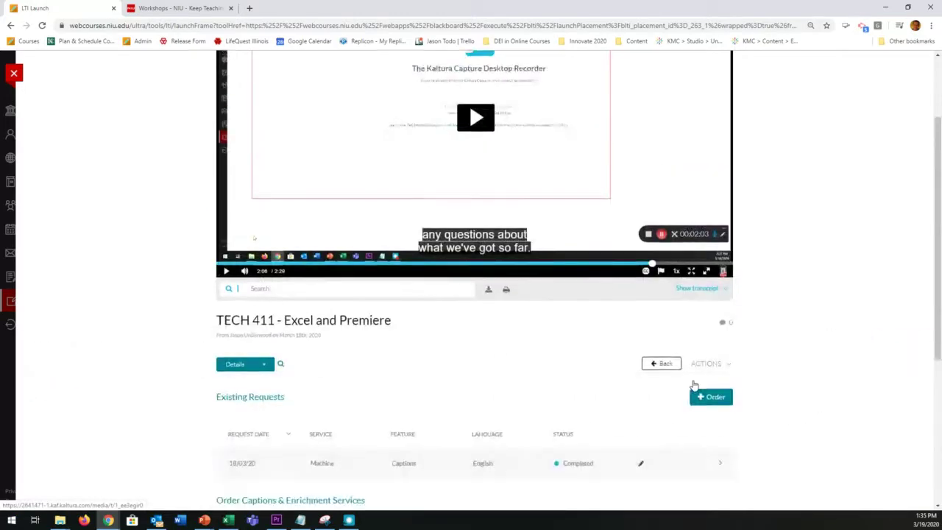
{"action": "scroll", "coordinate": [694, 387], "scroll_direction": "down", "scroll_amount": 1}
{"action": "scroll", "coordinate": [696, 389], "scroll_direction": "down", "scroll_amount": 1}
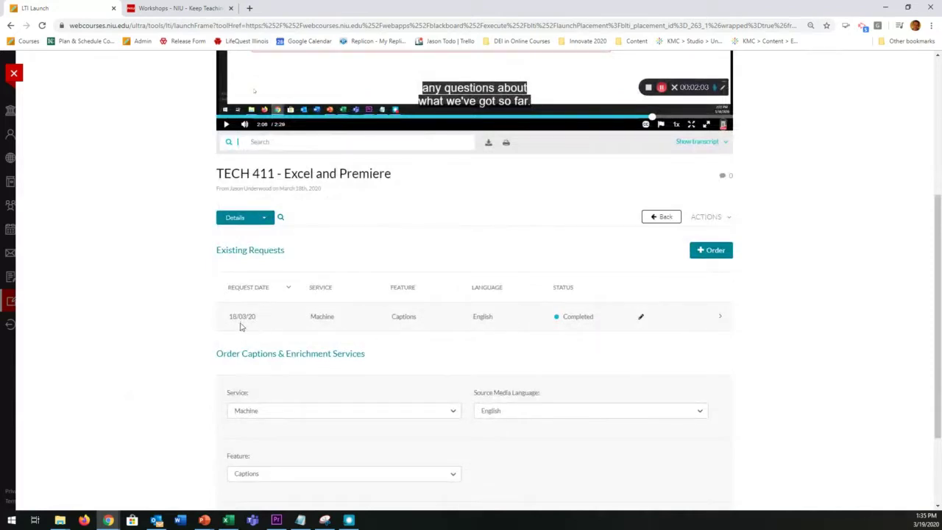
- Open the completed English machine captions for editing and look through the timed caption lines, including "Changes that I make within"
{"action": "left_click", "coordinate": [642, 319]}
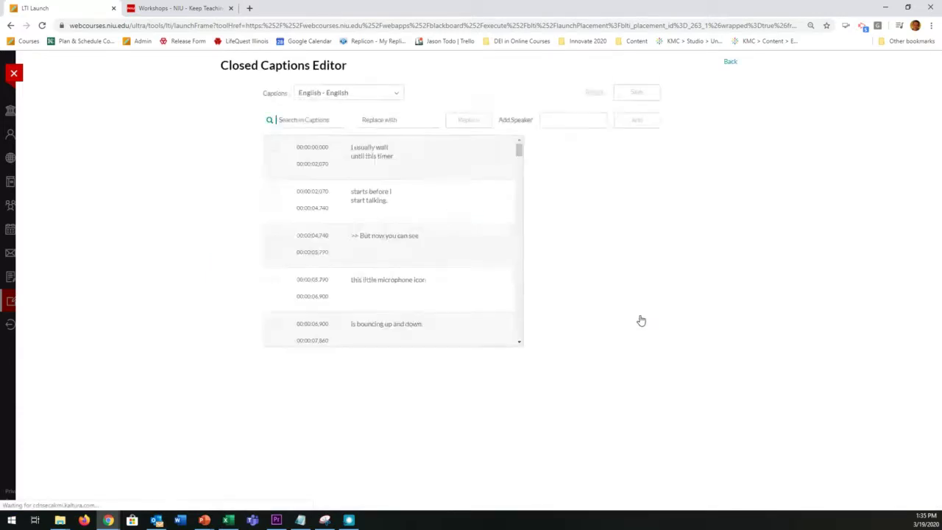
{"action": "left_click", "coordinate": [421, 235]}
{"action": "left_click", "coordinate": [420, 201]}
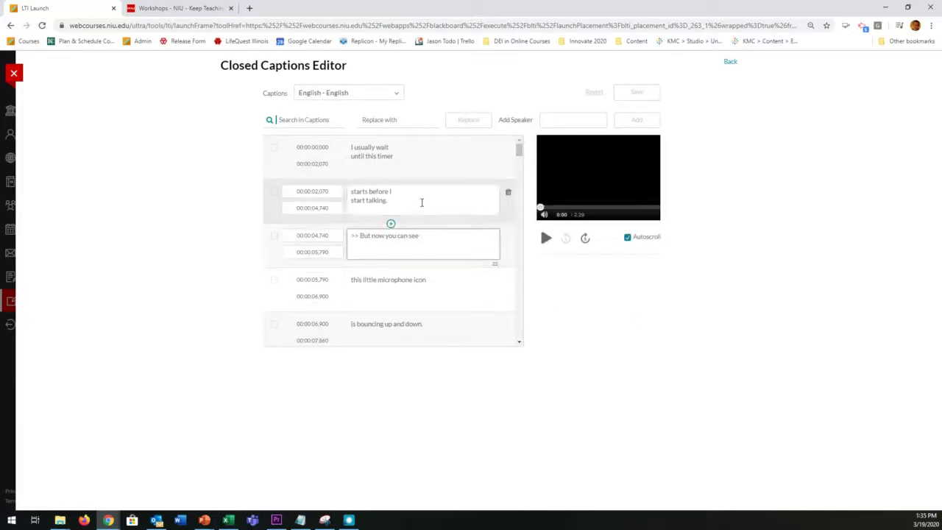
{"action": "scroll", "coordinate": [433, 263], "scroll_direction": "down", "scroll_amount": 2}
{"action": "scroll", "coordinate": [432, 265], "scroll_direction": "down", "scroll_amount": 1}
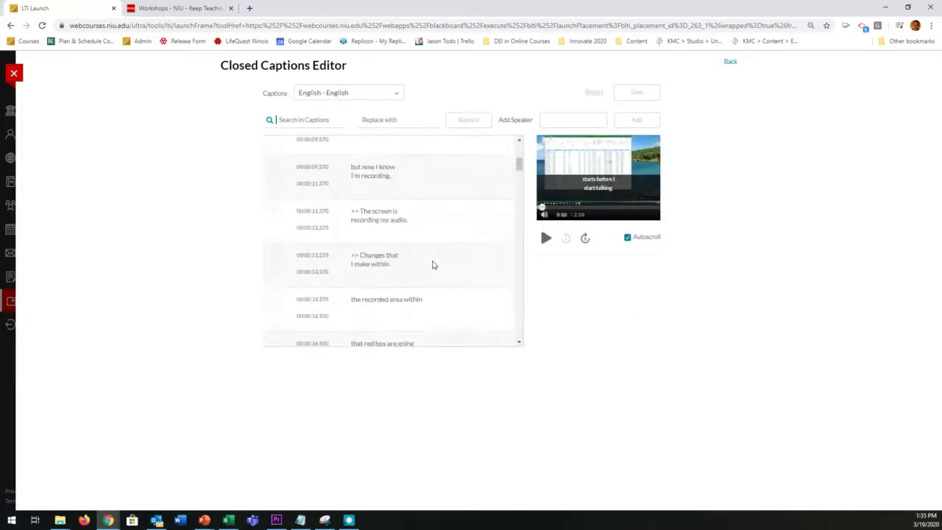
{"action": "left_click", "coordinate": [433, 265]}
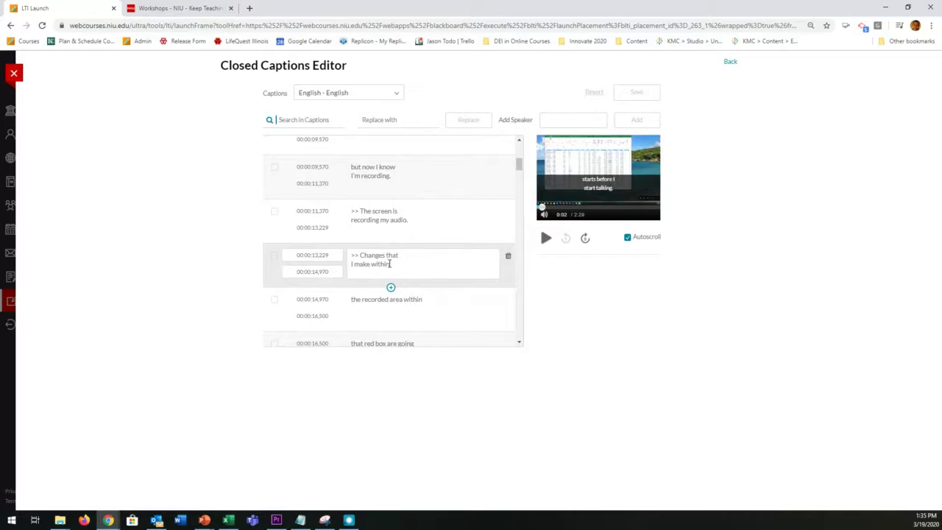
{"action": "scroll", "coordinate": [416, 302], "scroll_direction": "down", "scroll_amount": 2}
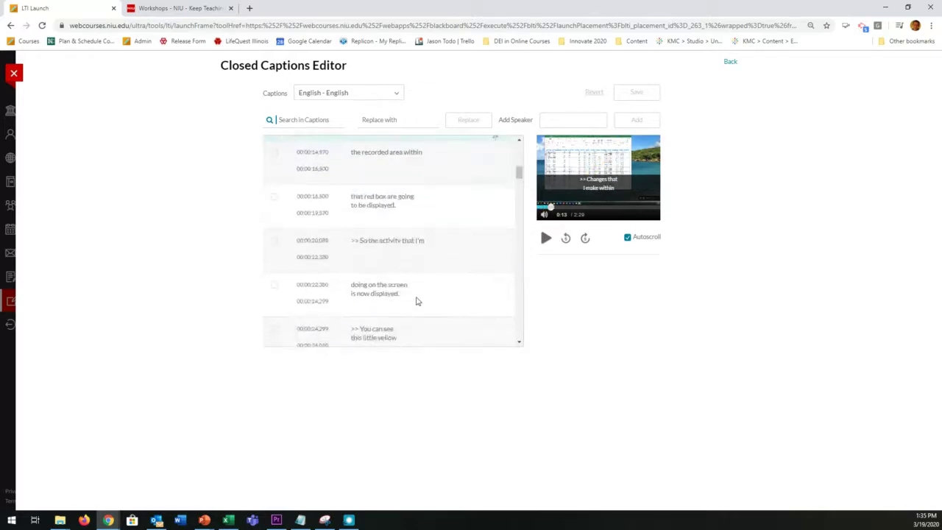
{"action": "scroll", "coordinate": [412, 294], "scroll_direction": "down", "scroll_amount": 1}
{"action": "scroll", "coordinate": [412, 272], "scroll_direction": "down", "scroll_amount": 3}
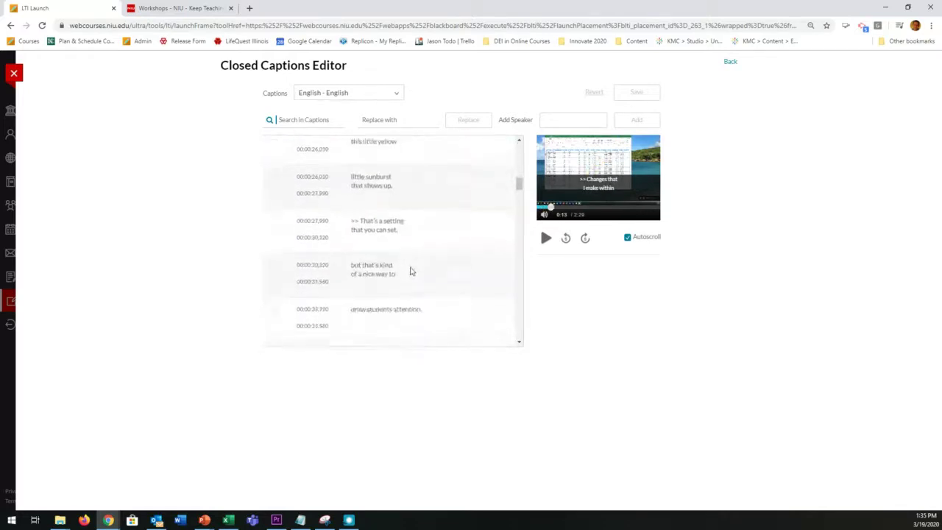
- Change the caption at 00:01:17,405 to read "I can change the color to blue, I can put"
{"action": "scroll", "coordinate": [411, 271], "scroll_direction": "down", "scroll_amount": 1}
{"action": "scroll", "coordinate": [411, 270], "scroll_direction": "down", "scroll_amount": 3}
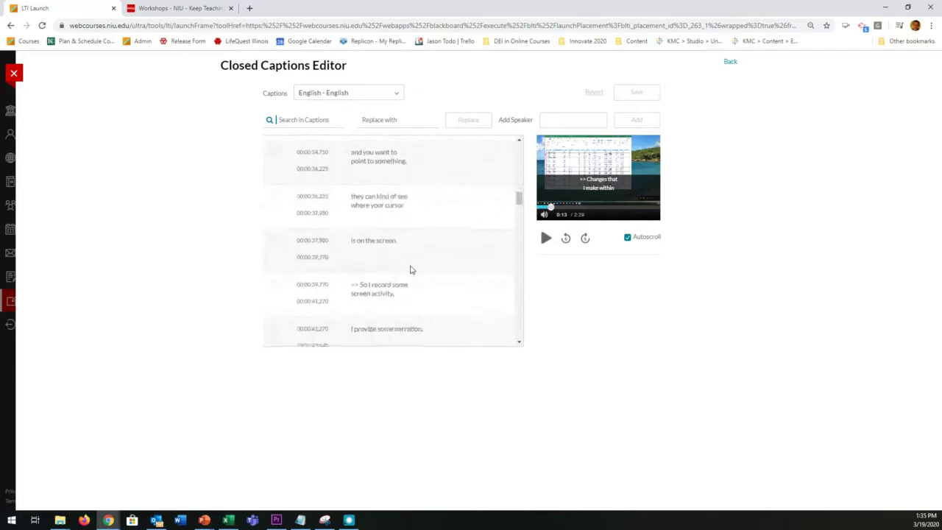
{"action": "scroll", "coordinate": [411, 269], "scroll_direction": "down", "scroll_amount": 5}
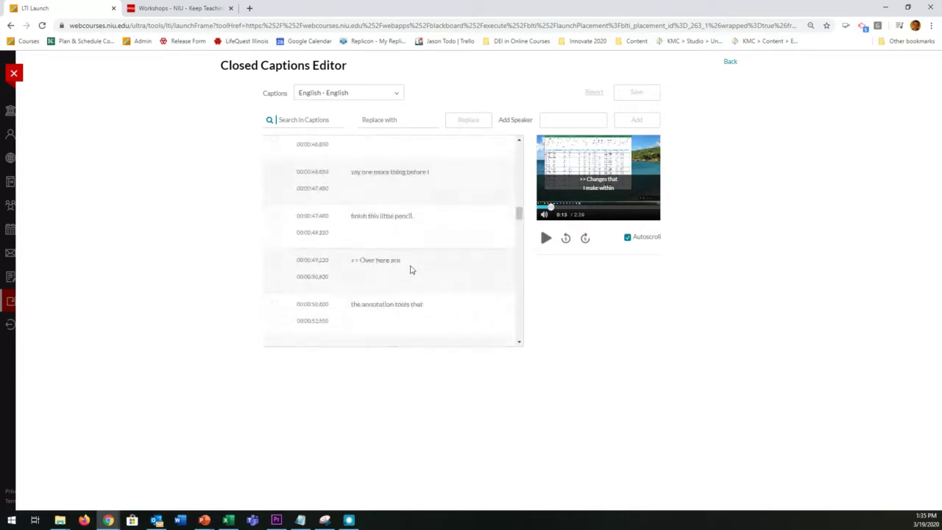
{"action": "scroll", "coordinate": [411, 269], "scroll_direction": "down", "scroll_amount": 4}
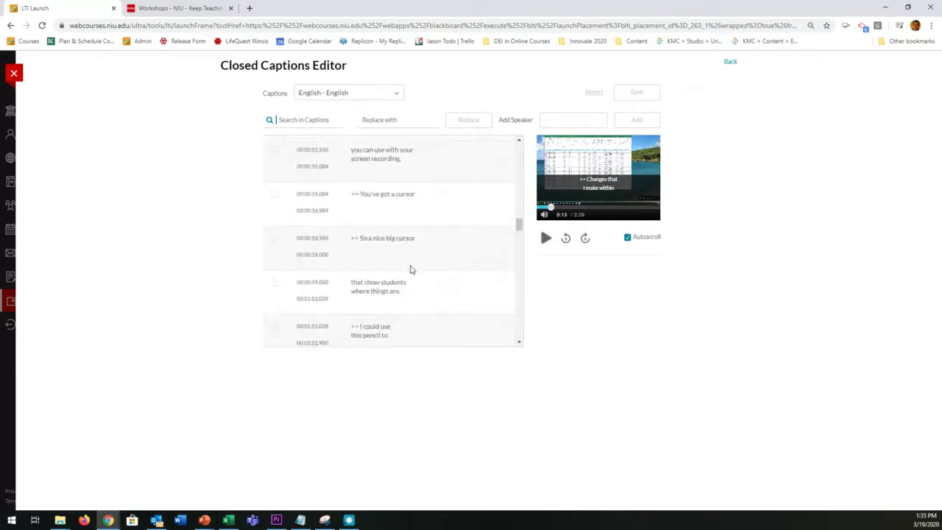
{"action": "scroll", "coordinate": [410, 270], "scroll_direction": "down", "scroll_amount": 3}
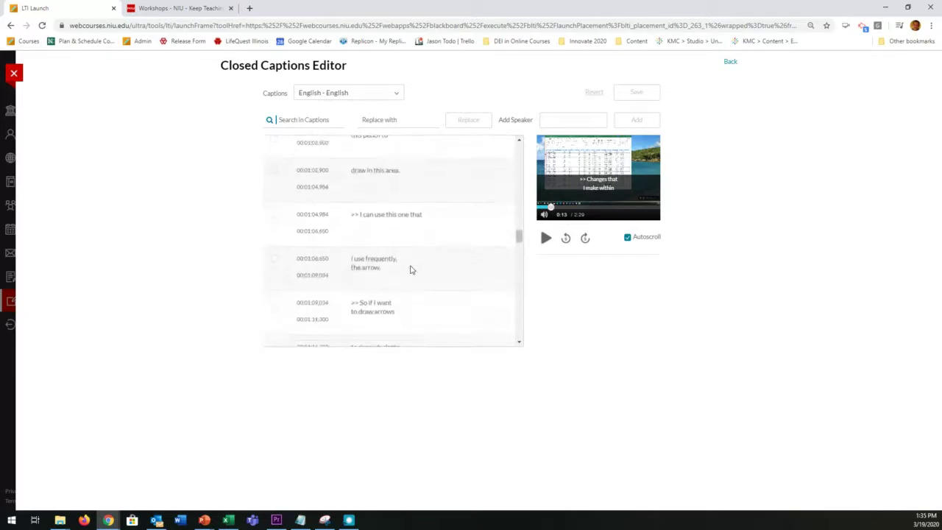
{"action": "mouse_move", "coordinate": [412, 263]}
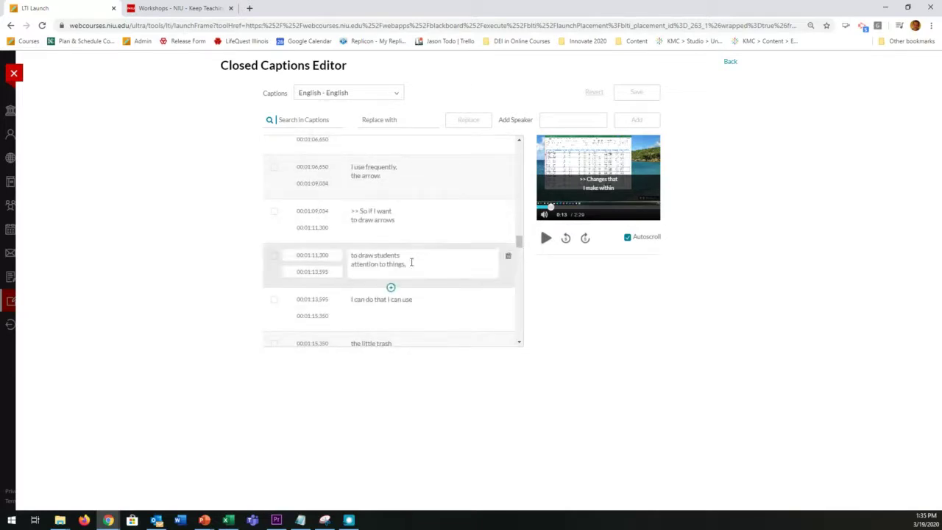
{"action": "scroll", "coordinate": [412, 264], "scroll_direction": "up", "scroll_amount": 2}
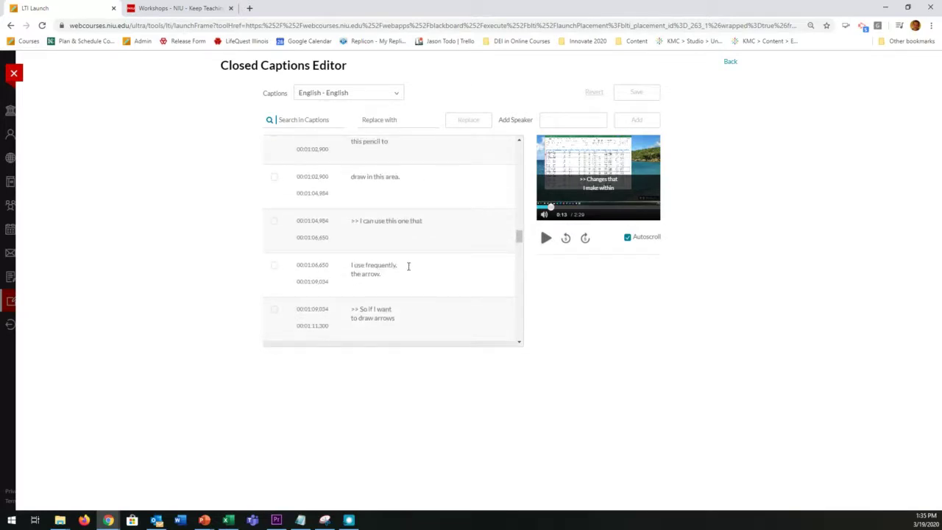
{"action": "scroll", "coordinate": [409, 267], "scroll_direction": "down", "scroll_amount": 5}
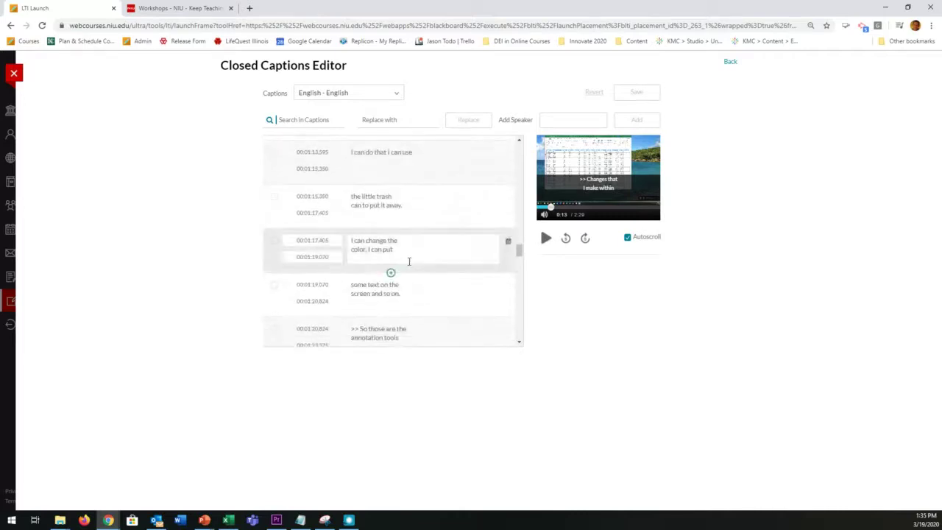
{"action": "left_click", "coordinate": [366, 251]}
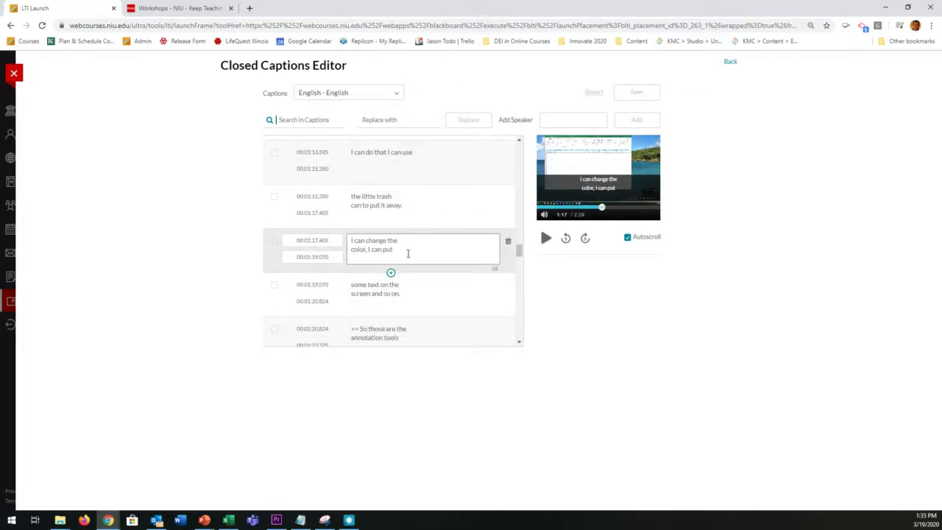
{"action": "type", "text": "to blue"}
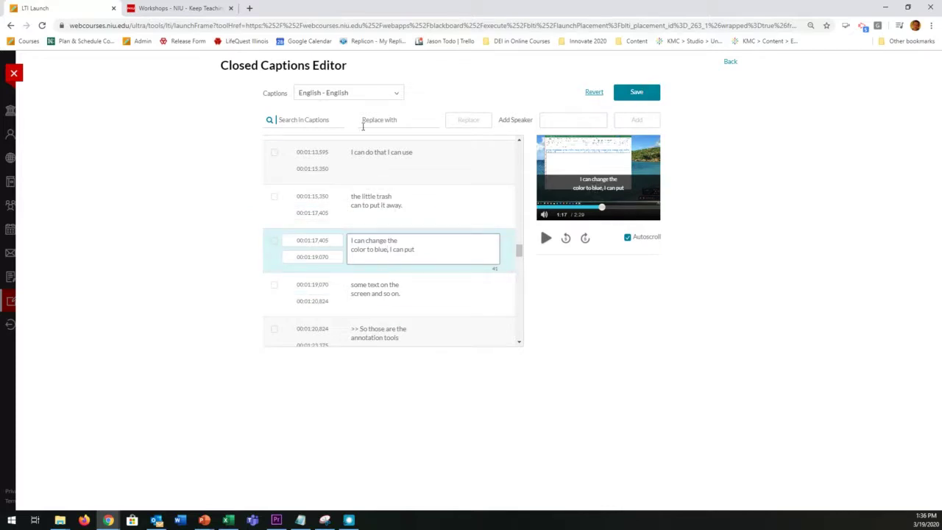
- Set up a find-and-replace in the captions for "mark us", with the correctly spelled first name as the replacement
{"action": "left_click", "coordinate": [298, 120]}
{"action": "left_click", "coordinate": [386, 122]}
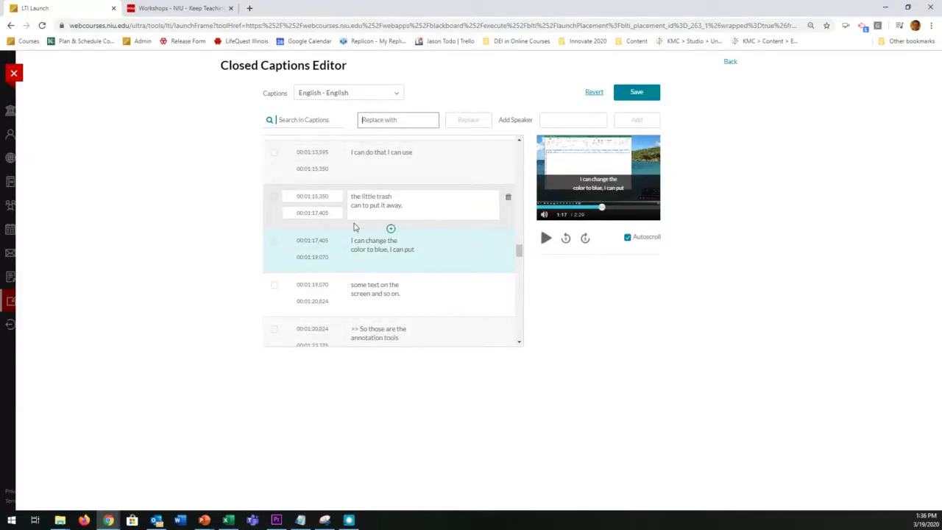
{"action": "type", "text": "m"}
{"action": "key", "text": "BackSpace"}
{"action": "key", "text": "BackSpace"}
{"action": "key", "text": "BackSpace"}
{"action": "key", "text": "shift+Tab"}
{"action": "type", "text": "m"}
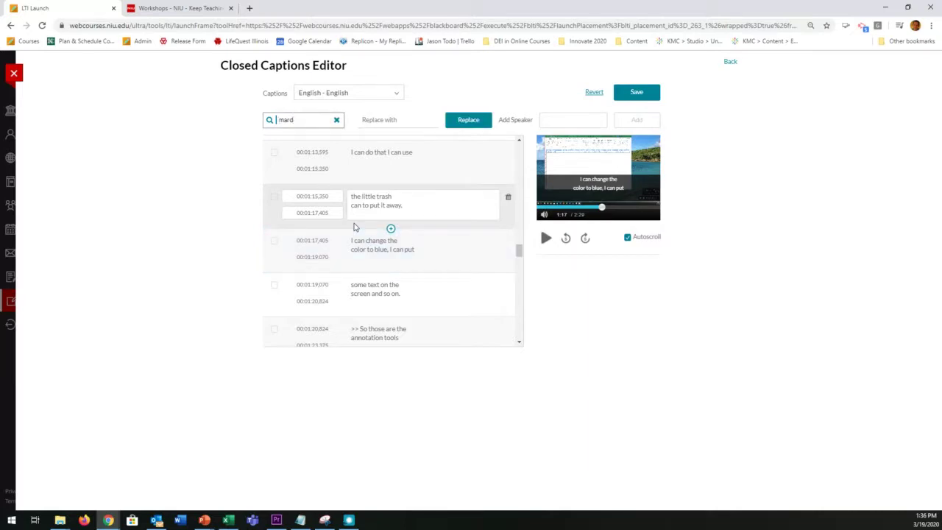
{"action": "type", "text": "ark us"}
{"action": "key", "text": "Tab"}
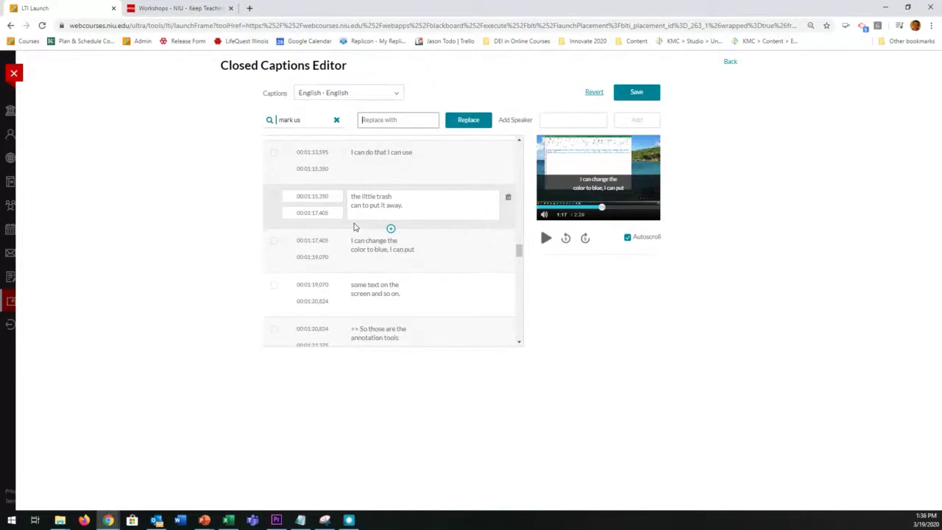
{"action": "type", "text": "m"}
{"action": "key", "text": "BackSpace"}
{"action": "type", "text": "Markus"}
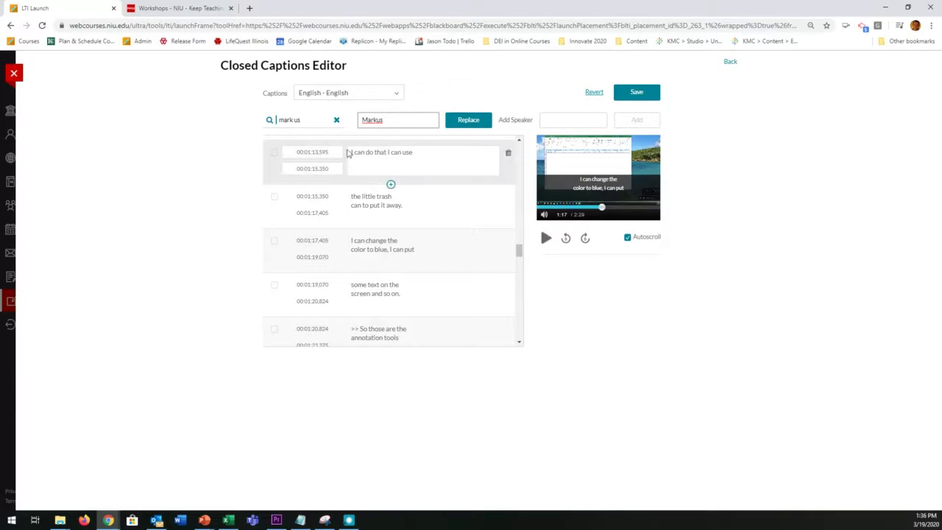
- Clear both the caption search term and the replacement text without replacing anything
{"action": "left_click", "coordinate": [336, 121]}
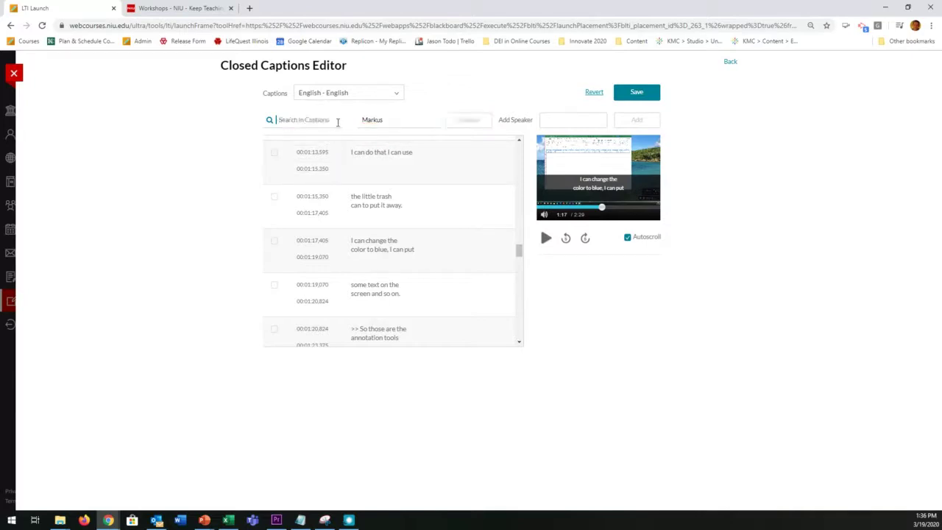
{"action": "left_click_drag", "start_coordinate": [384, 123], "coordinate": [352, 123]}
{"action": "key", "text": "BackSpace"}
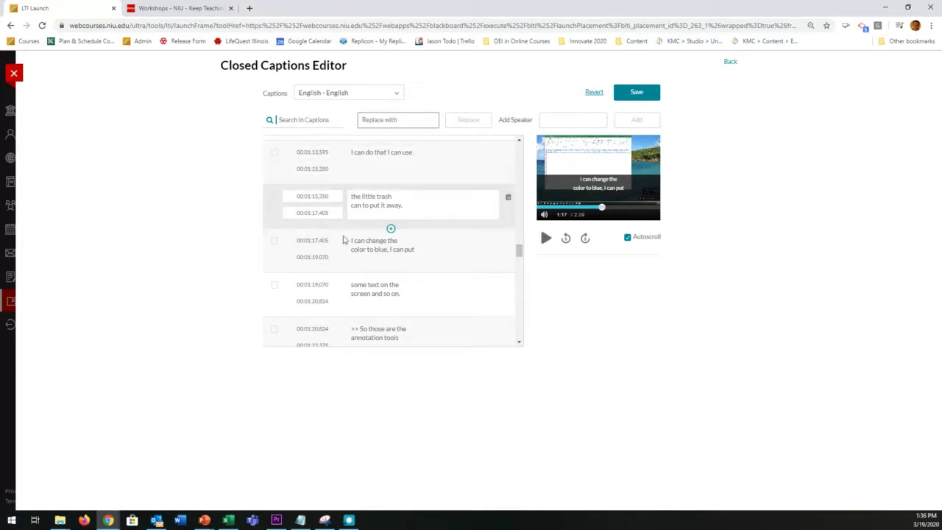
- Save the edited English captions and return to the TECH 411 video page
{"action": "scroll", "coordinate": [353, 243], "scroll_direction": "down", "scroll_amount": 10}
{"action": "scroll", "coordinate": [357, 243], "scroll_direction": "down", "scroll_amount": 10}
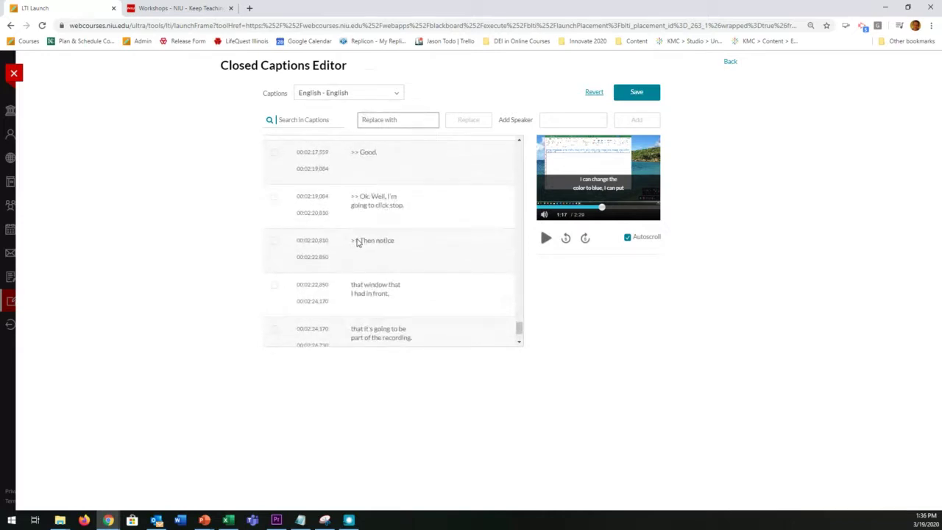
{"action": "scroll", "coordinate": [357, 243], "scroll_direction": "up", "scroll_amount": 15}
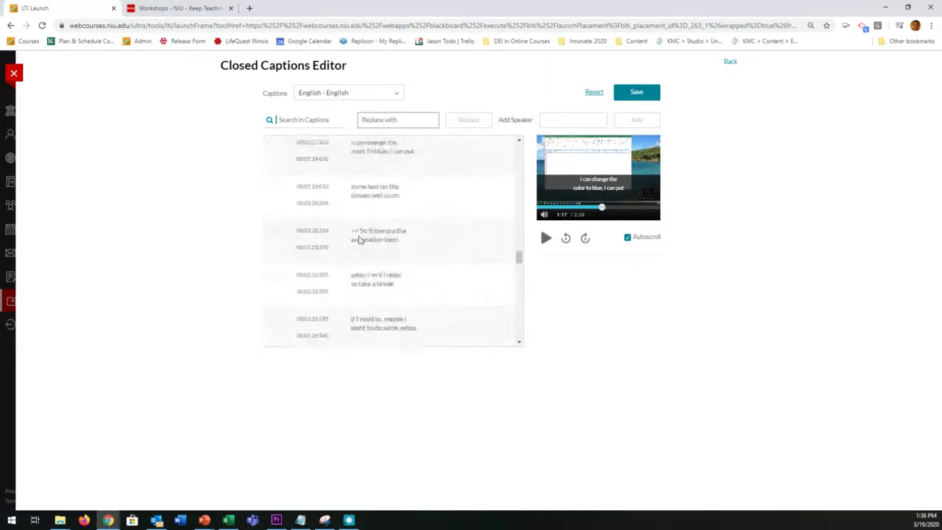
{"action": "scroll", "coordinate": [359, 243], "scroll_direction": "up", "scroll_amount": 3}
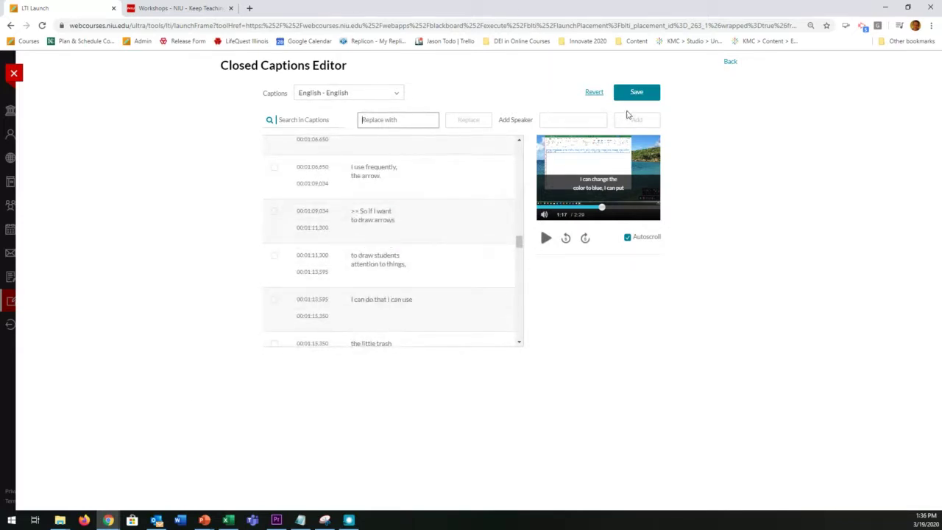
{"action": "left_click", "coordinate": [633, 95]}
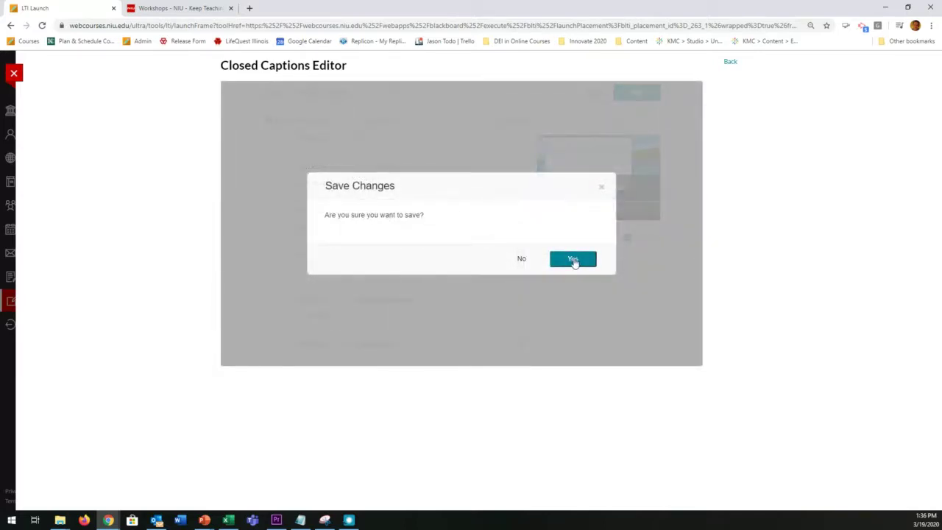
{"action": "left_click", "coordinate": [571, 259]}
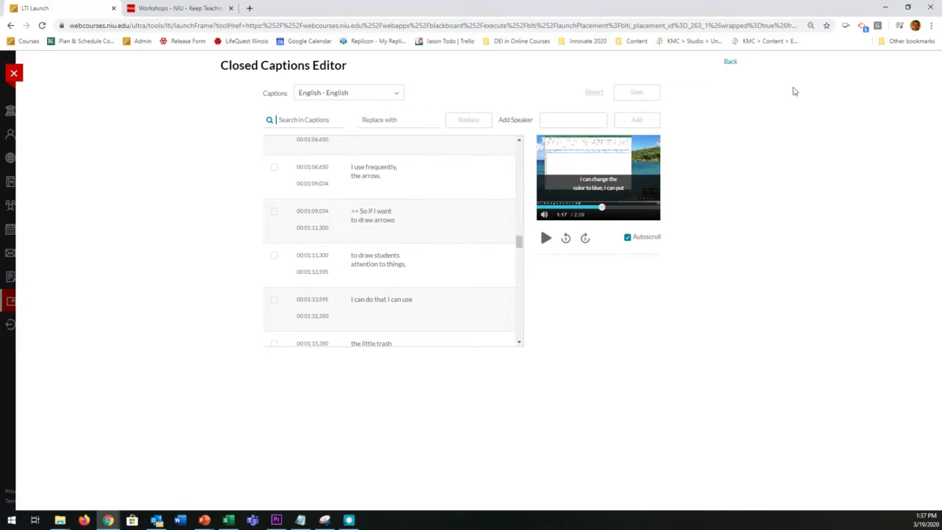
{"action": "left_click", "coordinate": [731, 63]}
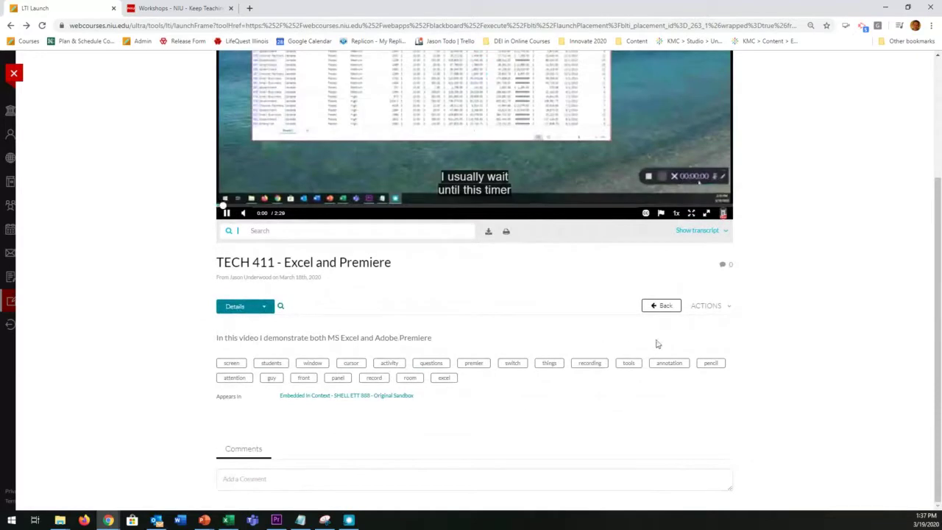
{"action": "left_click", "coordinate": [710, 307]}
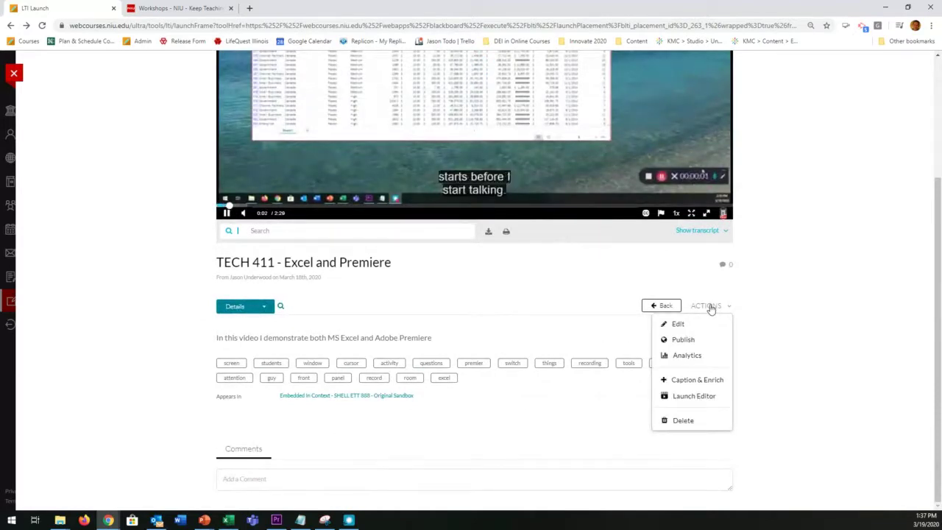
{"action": "left_click", "coordinate": [795, 282]}
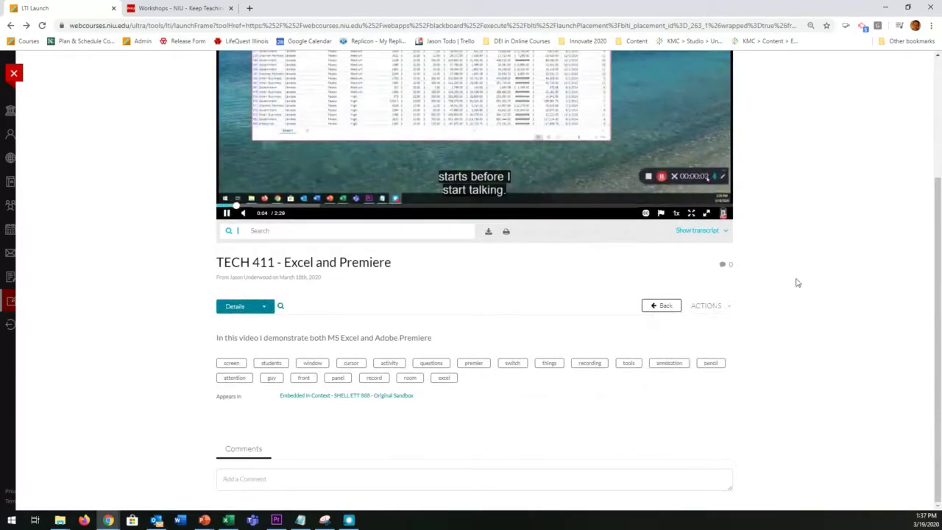
{"action": "scroll", "coordinate": [783, 287], "scroll_direction": "up", "scroll_amount": 3}
{"action": "scroll", "coordinate": [784, 290], "scroll_direction": "down", "scroll_amount": 1}
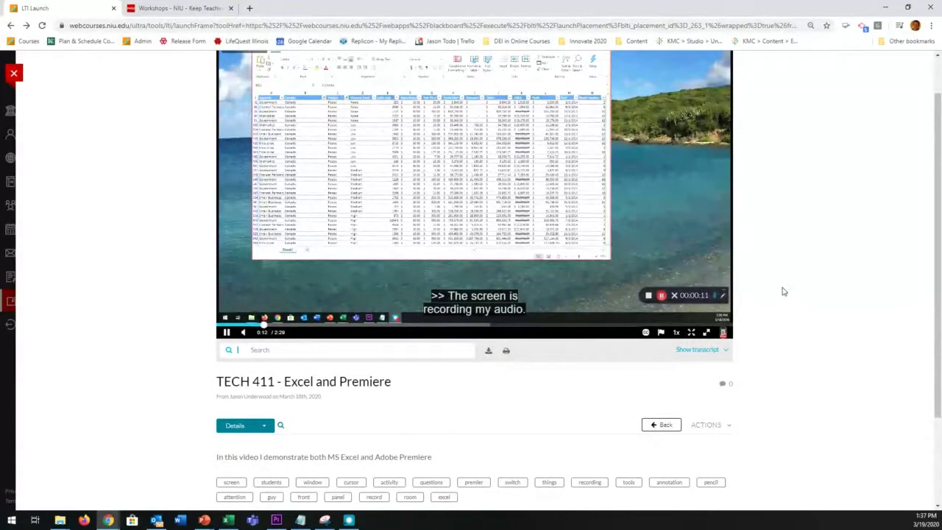
{"action": "scroll", "coordinate": [784, 291], "scroll_direction": "down", "scroll_amount": 2}
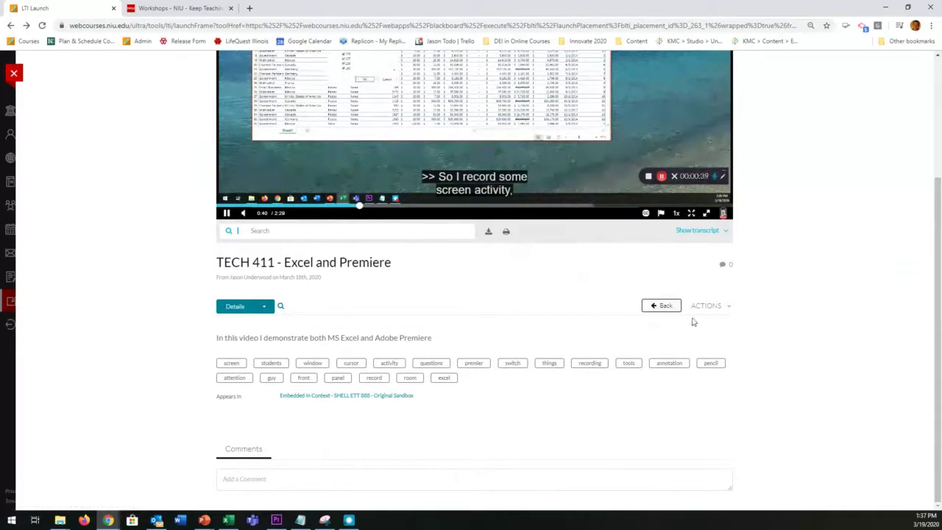
{"action": "left_click", "coordinate": [711, 305]}
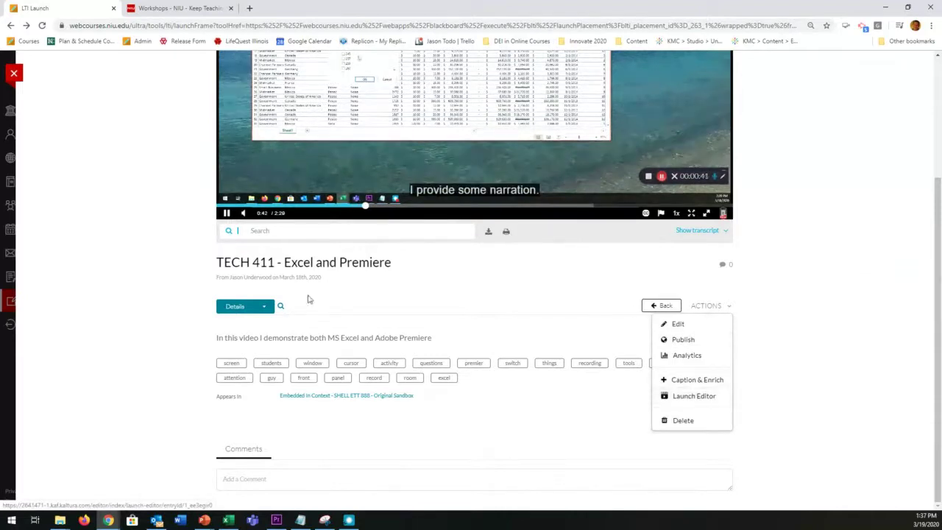
{"action": "left_click", "coordinate": [348, 295]}
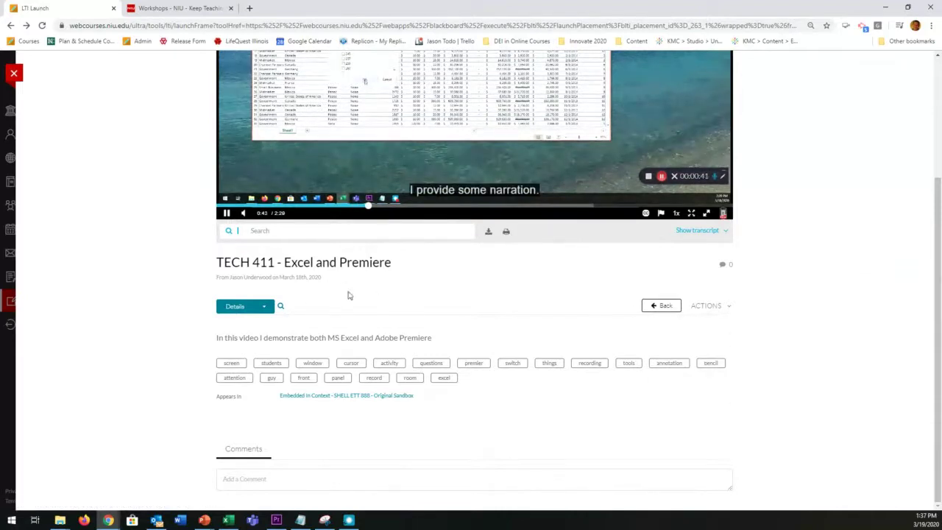
- Open the TECH 411 video for editing, make its Source format available for download, and save
{"action": "left_click", "coordinate": [700, 309]}
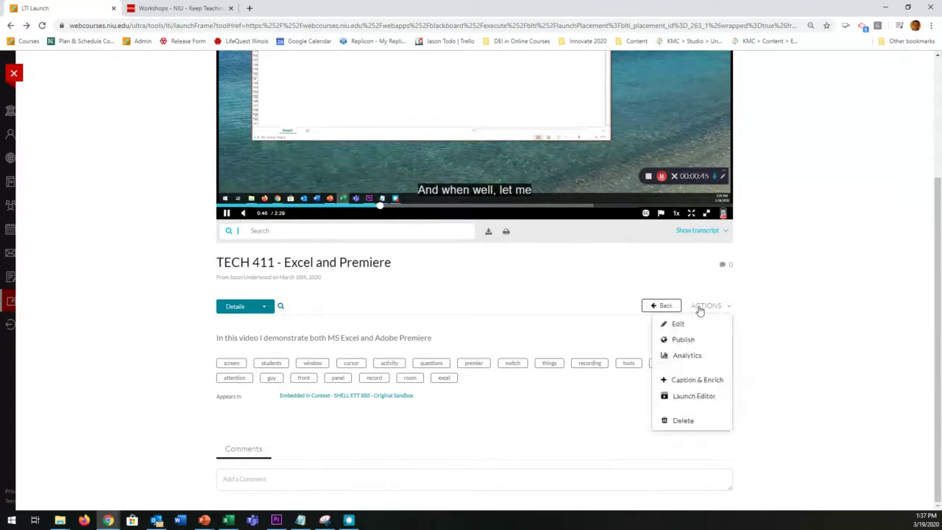
{"action": "left_click", "coordinate": [686, 324]}
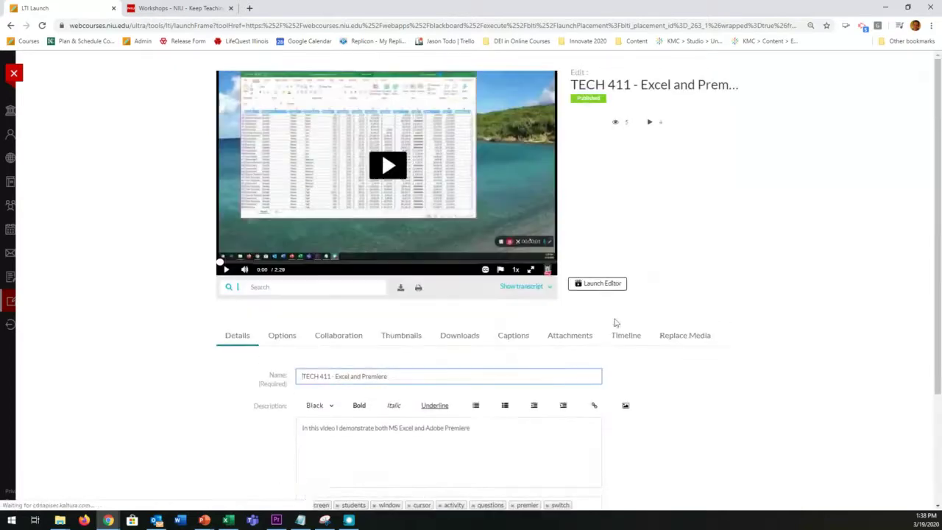
{"action": "left_click", "coordinate": [460, 336]}
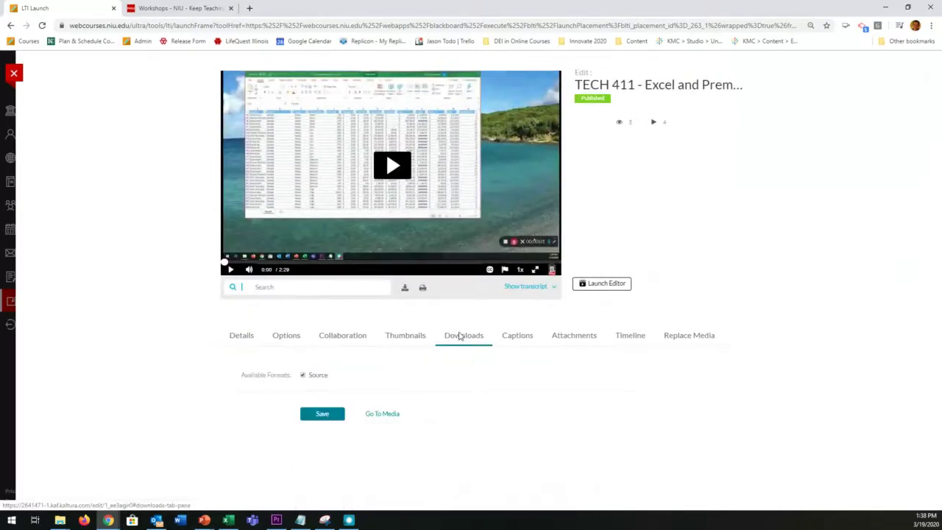
{"action": "left_click", "coordinate": [303, 377]}
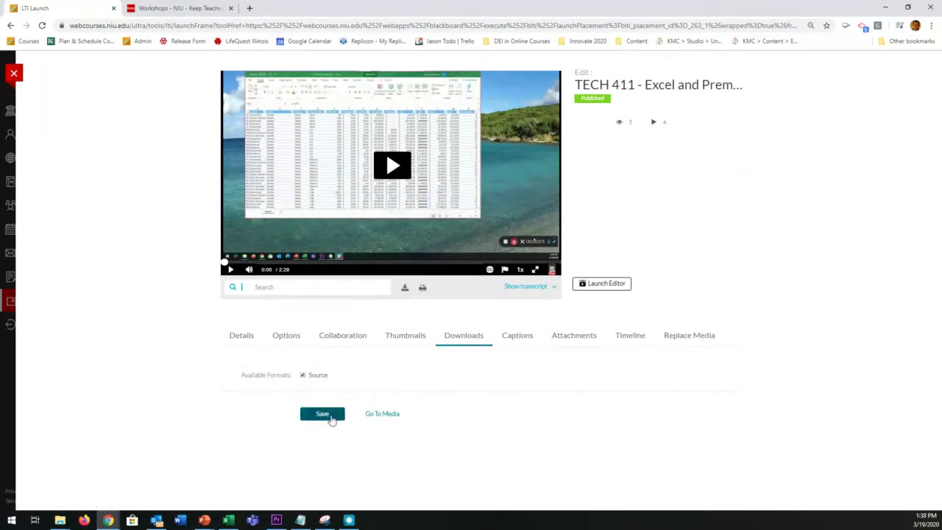
{"action": "left_click", "coordinate": [331, 418]}
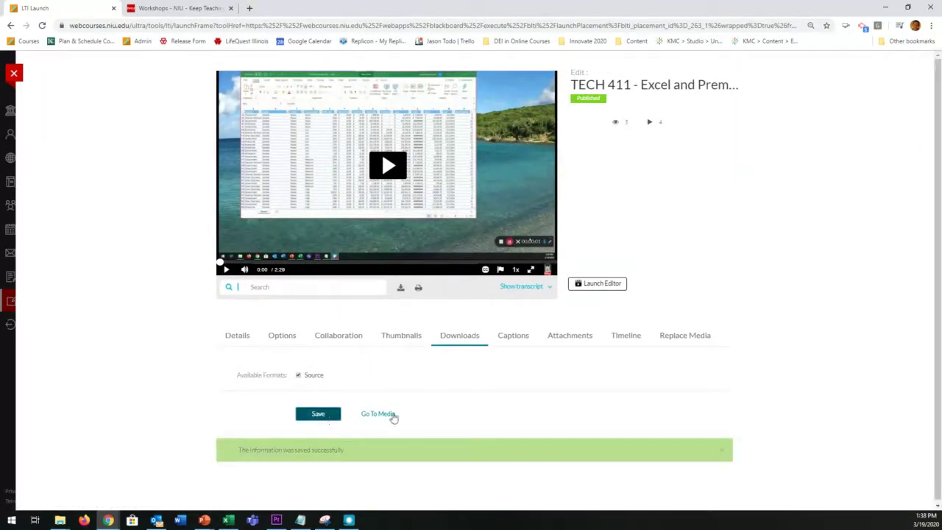
- Return to the TECH 411 video page and check that its options now include Download
{"action": "left_click", "coordinate": [379, 417]}
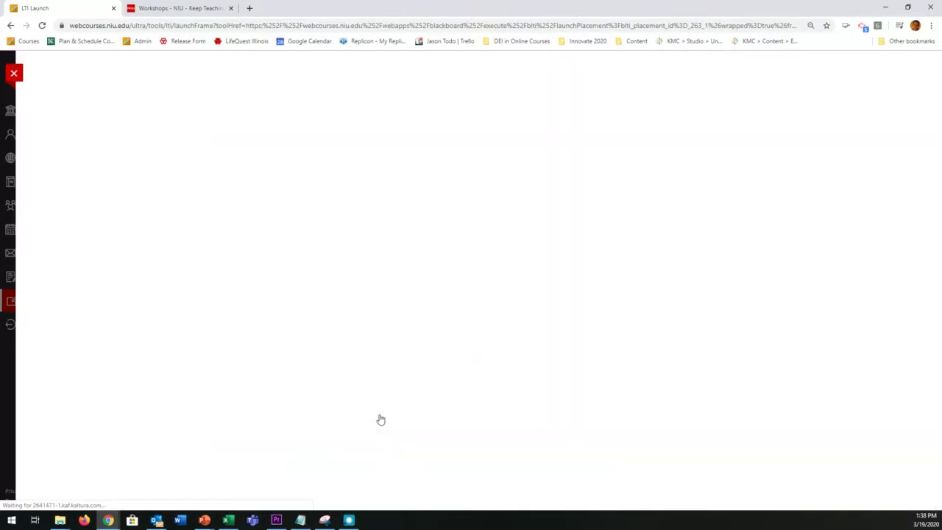
{"action": "scroll", "coordinate": [381, 410], "scroll_direction": "down", "scroll_amount": 3}
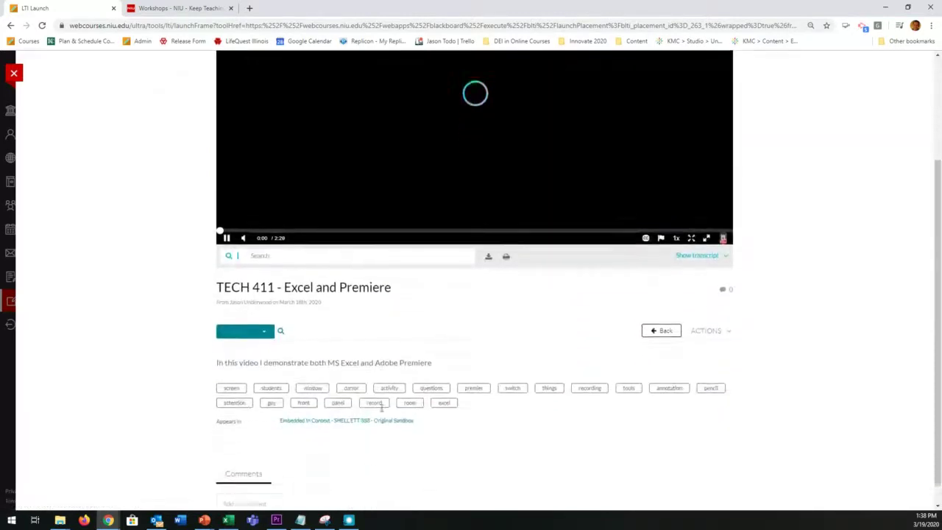
{"action": "left_click", "coordinate": [263, 331]}
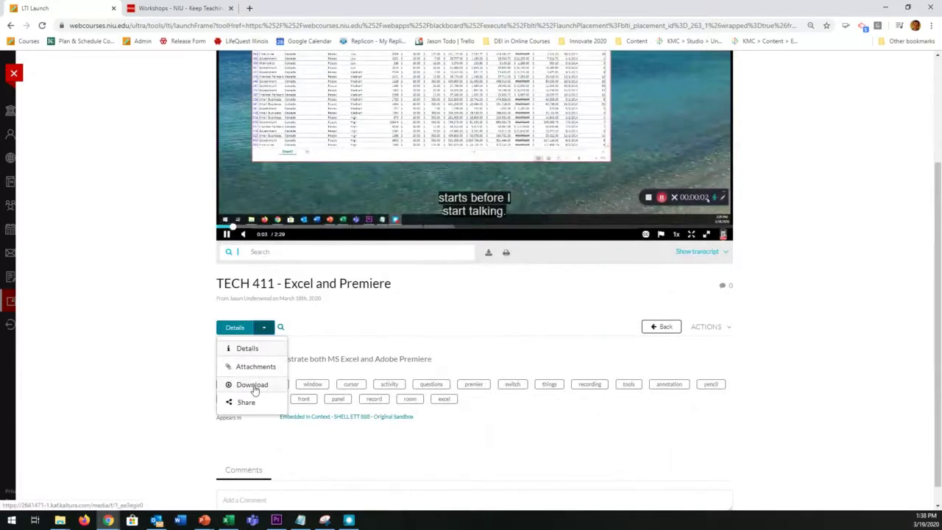
{"action": "left_click", "coordinate": [259, 328]}
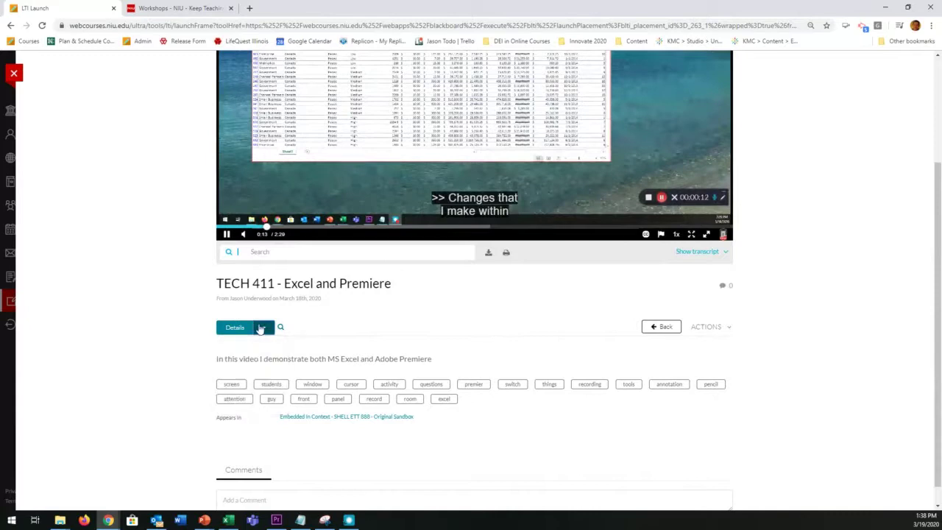
{"action": "left_click", "coordinate": [261, 330]}
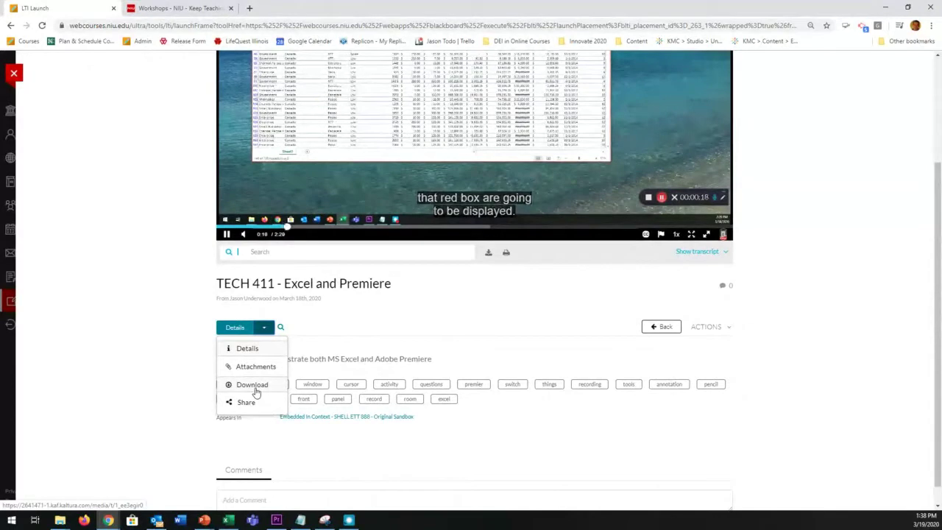
{"action": "left_click", "coordinate": [192, 382]}
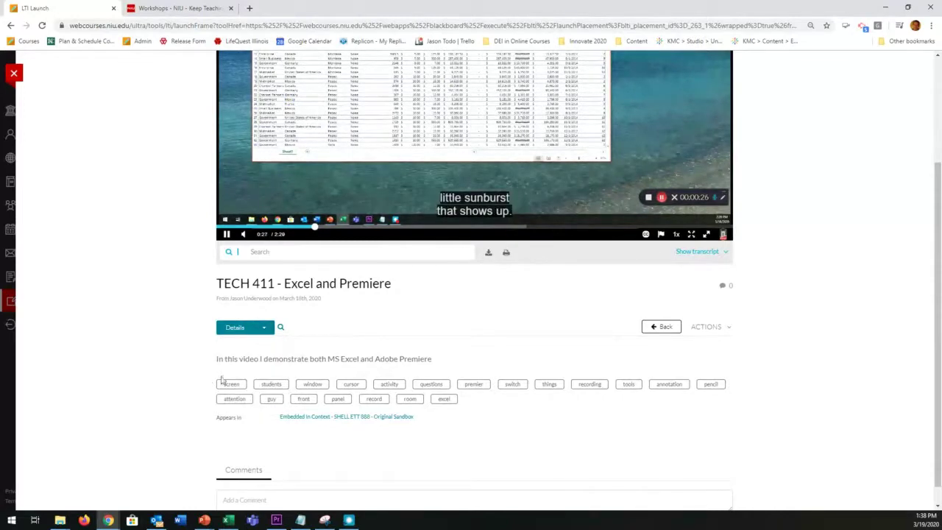
{"action": "scroll", "coordinate": [549, 345], "scroll_direction": "up", "scroll_amount": 2}
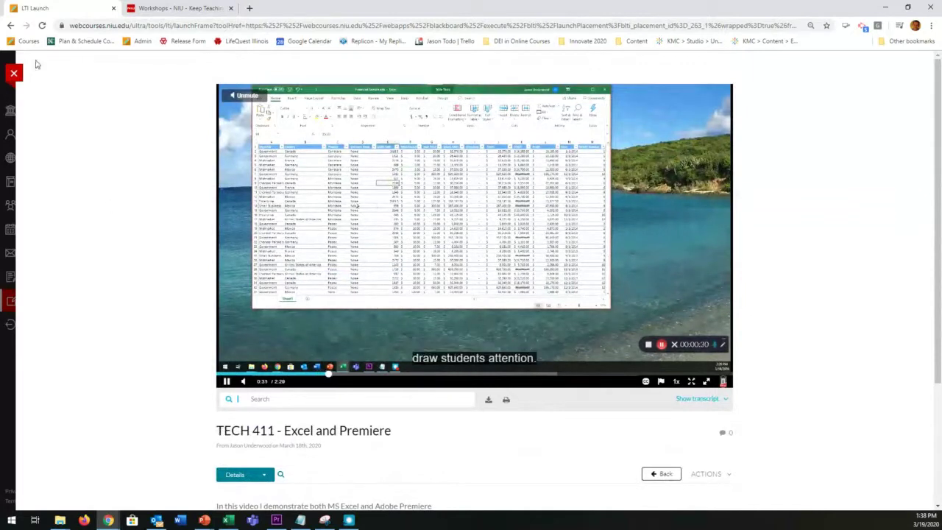
- Leave the media page, search the course list for "888", and open the SHELL ETT 888 - Original Sandbox course
{"action": "left_click", "coordinate": [12, 74]}
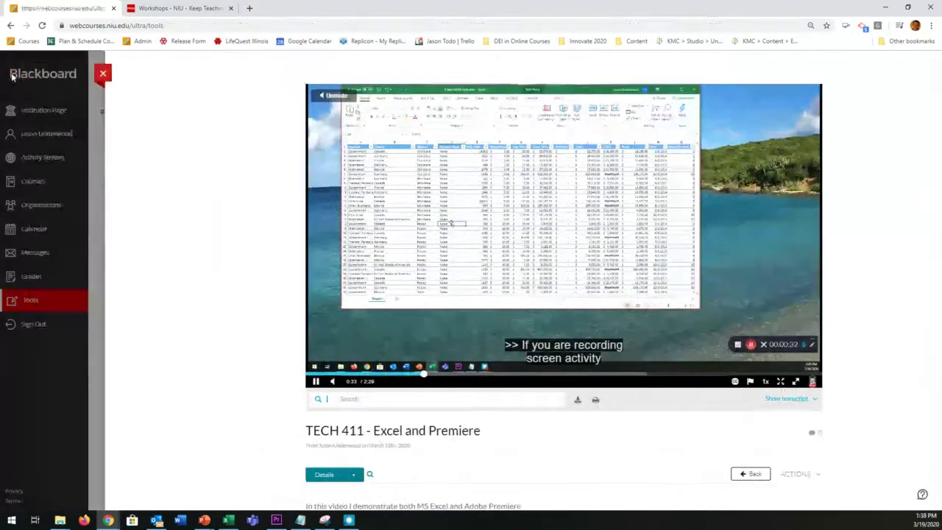
{"action": "left_click", "coordinate": [28, 184]}
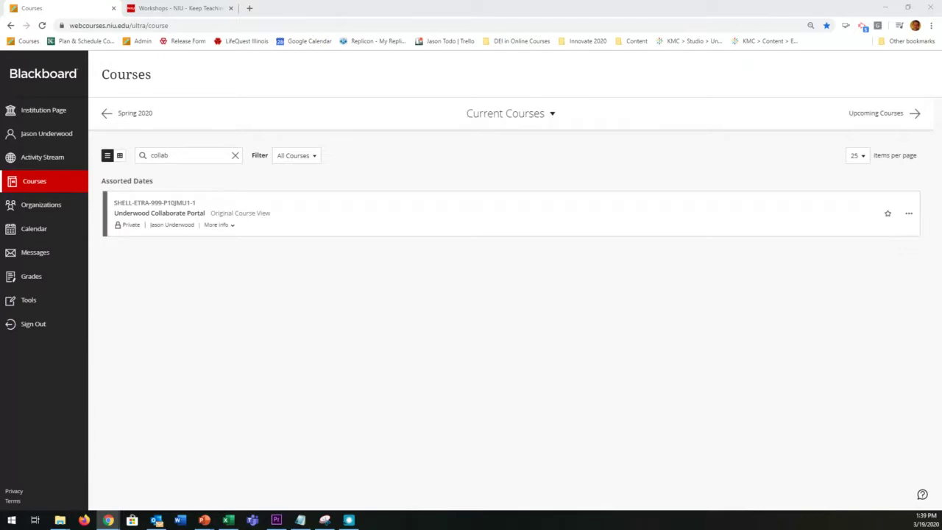
{"action": "left_click", "coordinate": [233, 156]}
{"action": "left_click", "coordinate": [49, 187]}
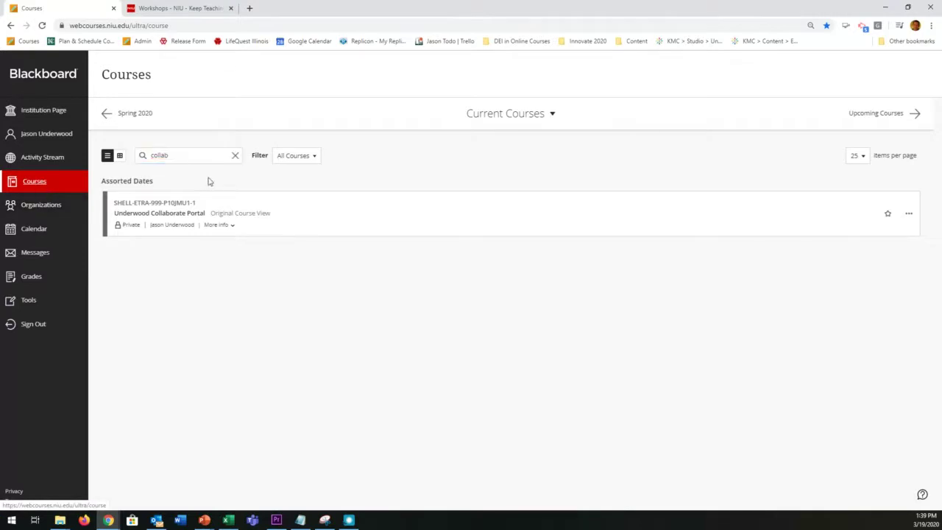
{"action": "left_click", "coordinate": [236, 156]}
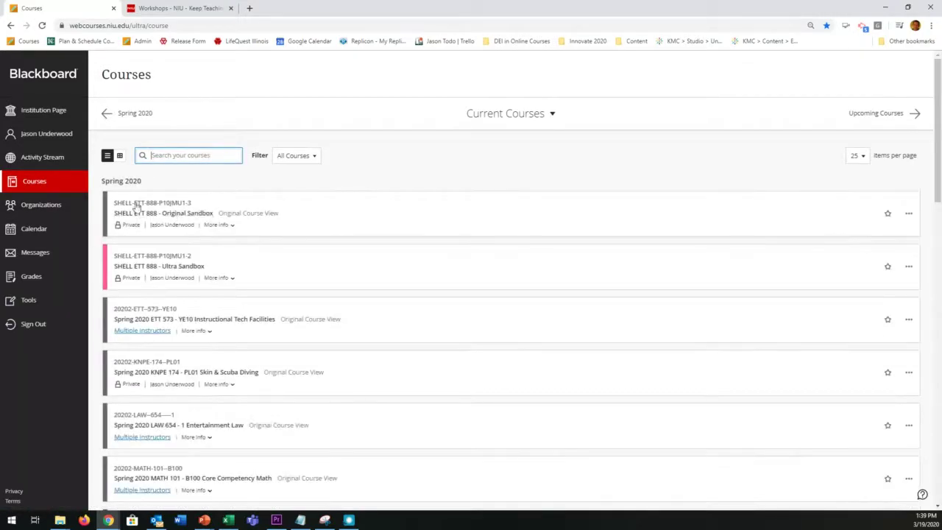
{"action": "type", "text": "888"}
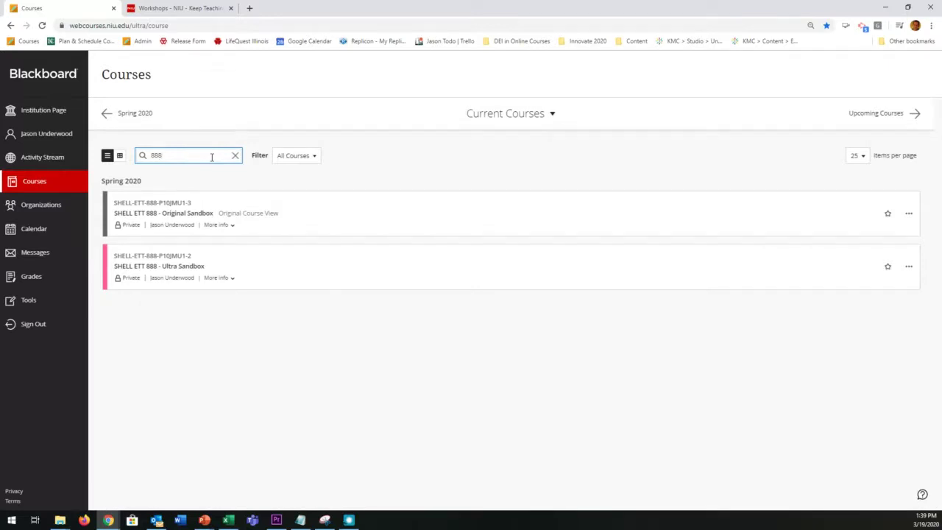
{"action": "left_click", "coordinate": [188, 217]}
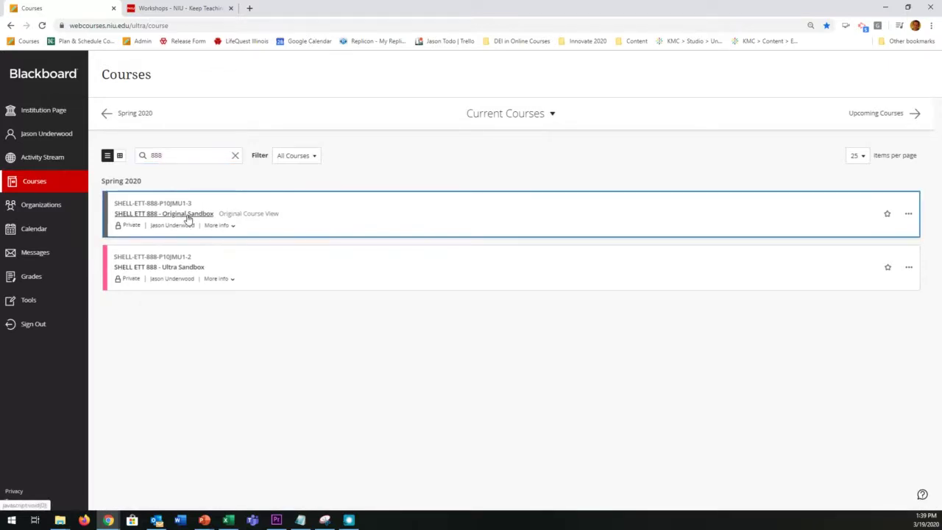
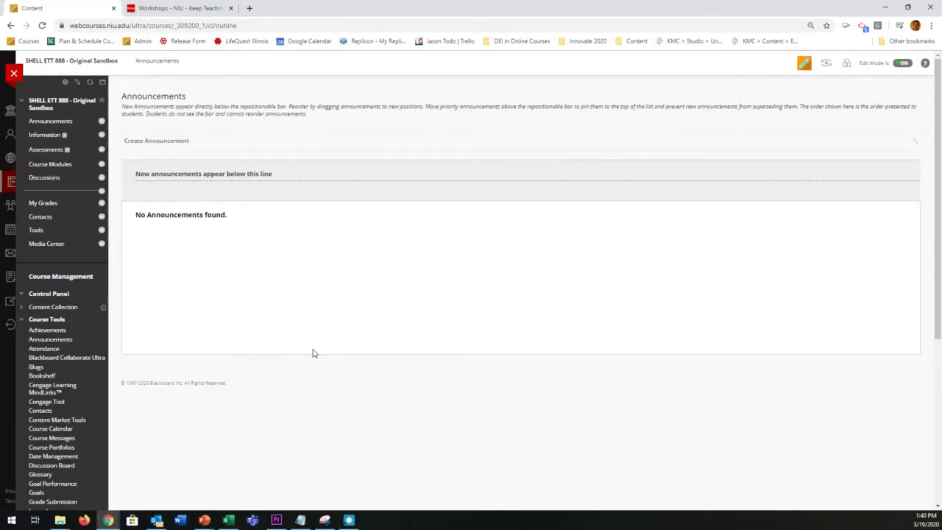
- Open Course Modules, look over the content types that can be built there, and go into Module 3
{"action": "left_click", "coordinate": [57, 167]}
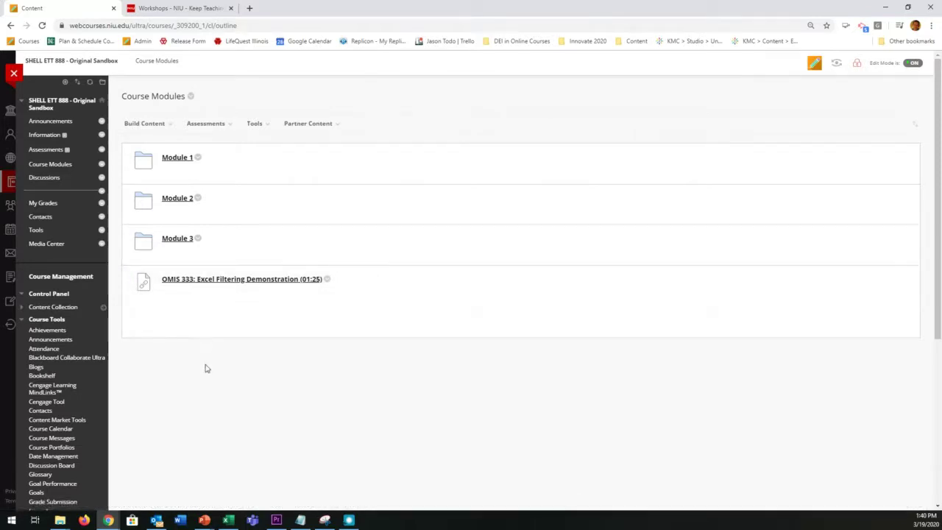
{"action": "left_click", "coordinate": [148, 125]}
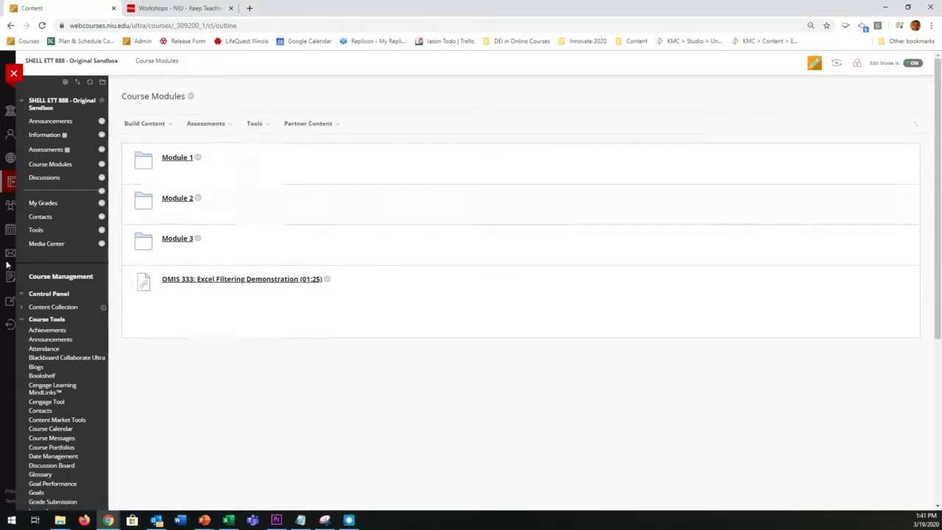
{"action": "left_click_drag", "start_coordinate": [126, 282], "coordinate": [148, 128]}
{"action": "left_click", "coordinate": [148, 129]}
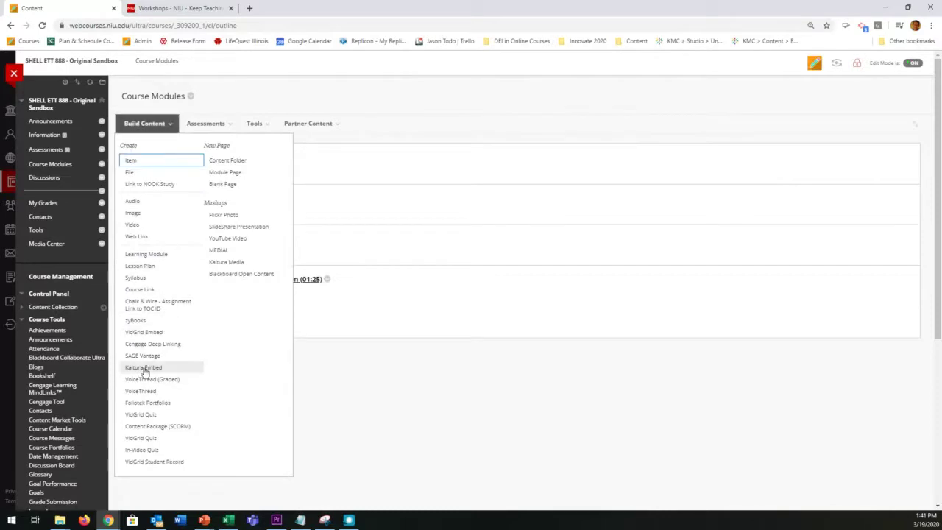
{"action": "left_click", "coordinate": [185, 242]}
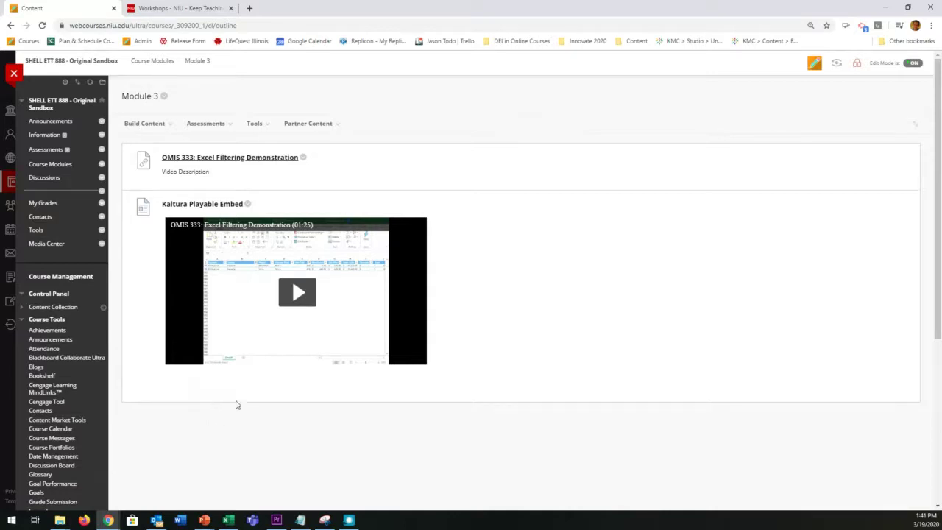
- Add the "OMIS 510: Excel Filtering Demonstration" video from My Media to Module 3 as a Kaltura Embed
{"action": "left_click", "coordinate": [144, 124]}
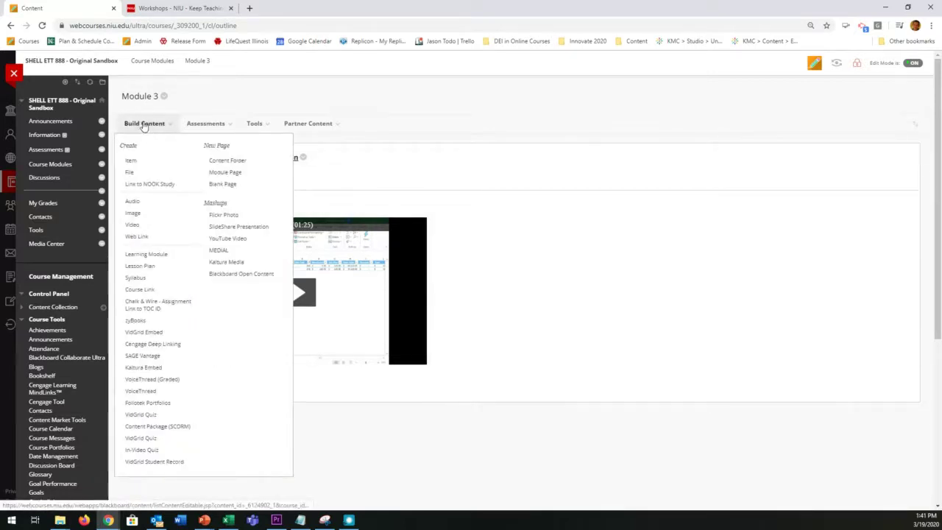
{"action": "left_click", "coordinate": [152, 368]}
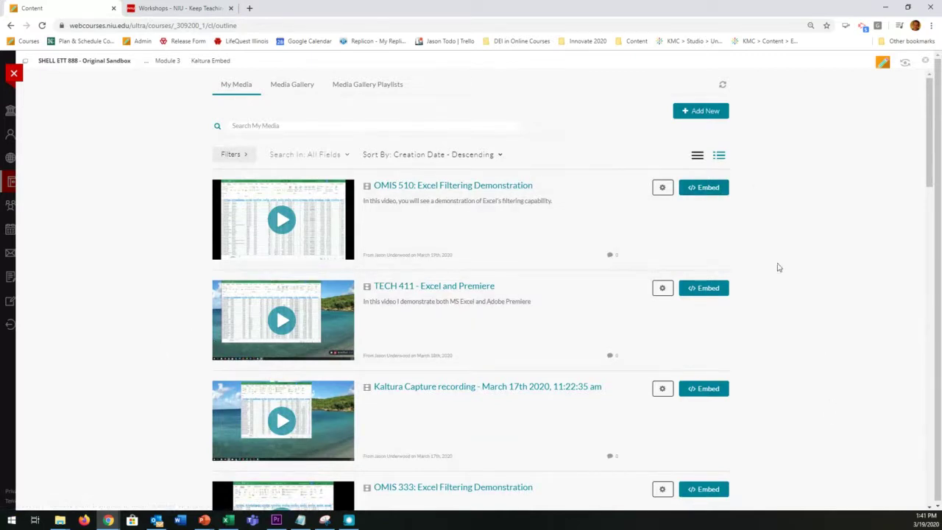
{"action": "left_click", "coordinate": [706, 190]}
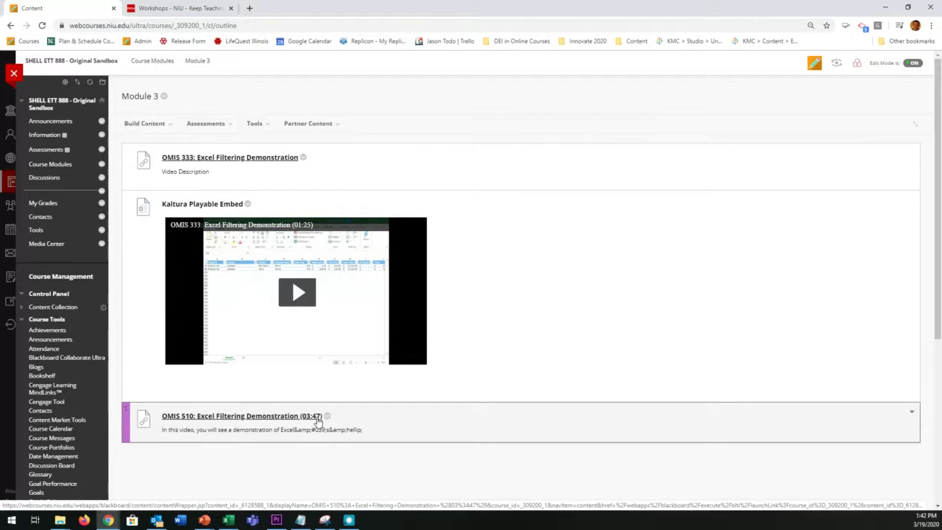
- Open the OMIS 510 link for editing and remove the duration, leaving the name "OMIS 510: Excel Filtering Demonstration"
{"action": "left_click_drag", "start_coordinate": [164, 431], "coordinate": [397, 437]}
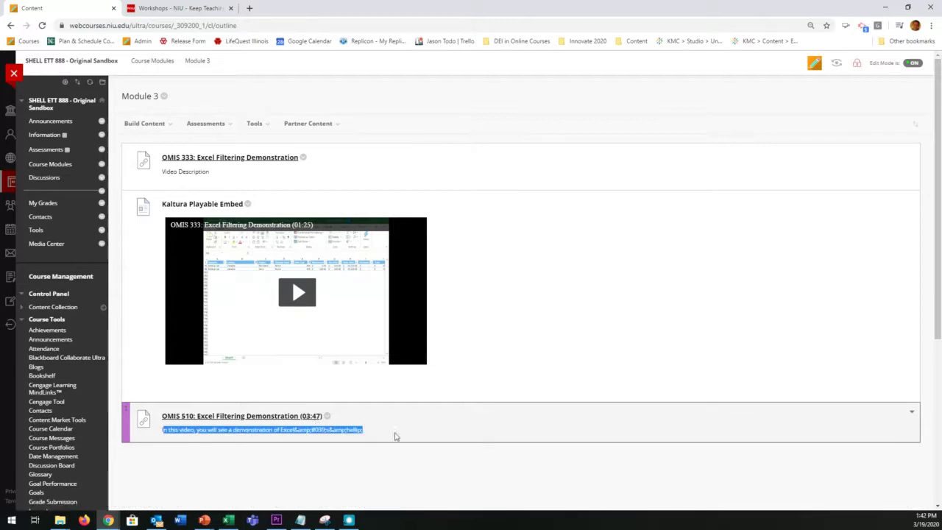
{"action": "left_click", "coordinate": [345, 437]}
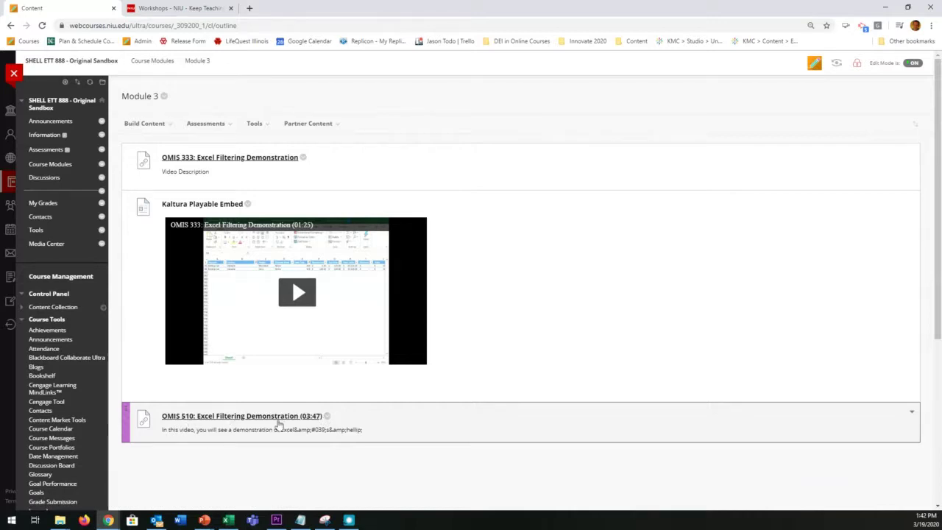
{"action": "left_click", "coordinate": [327, 415]}
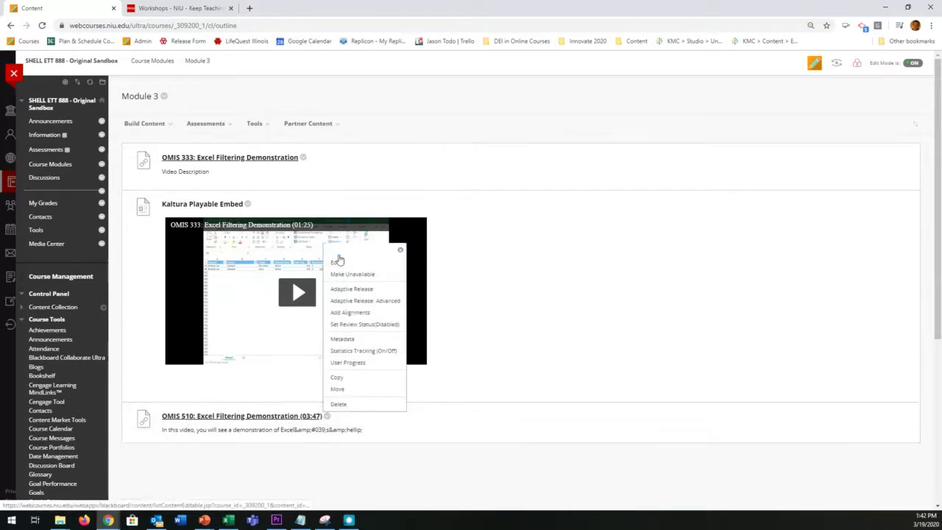
{"action": "left_click", "coordinate": [335, 262]}
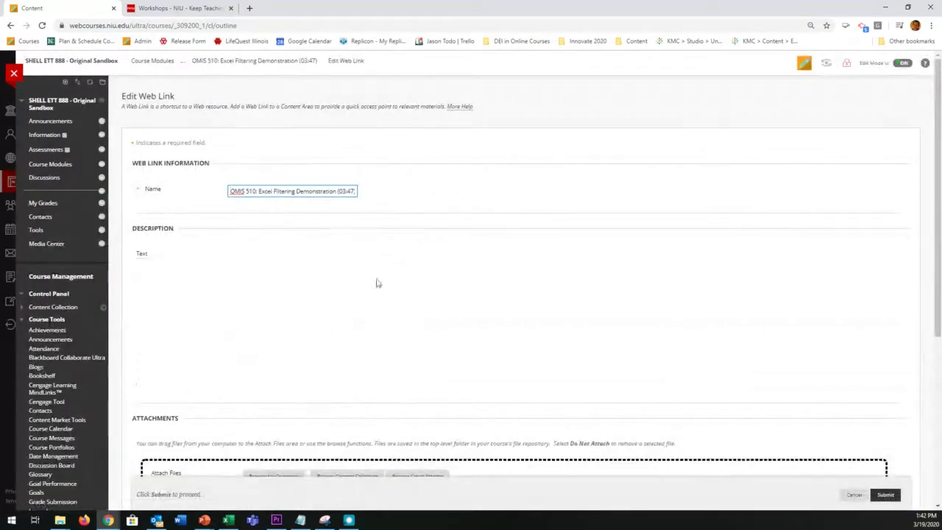
{"action": "left_click_drag", "start_coordinate": [336, 192], "coordinate": [372, 196]}
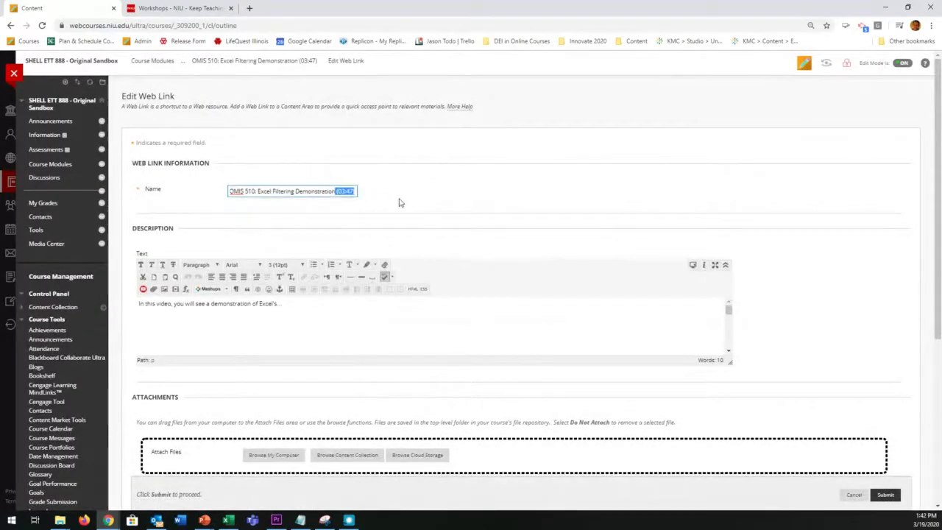
{"action": "key", "text": "BackSpace"}
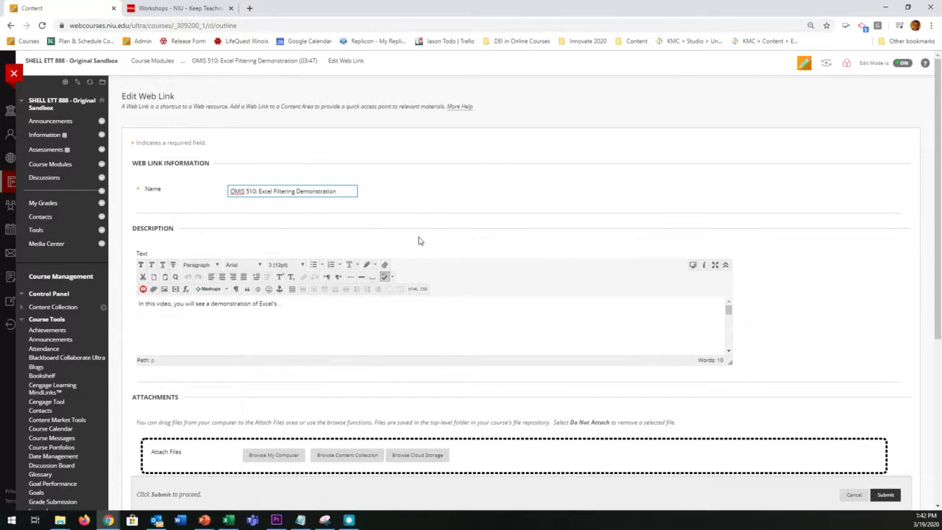
- Replace the ellipsis in the link's description with "Filtering Features" after "Excel's", and submit the edits
{"action": "left_click", "coordinate": [291, 302]}
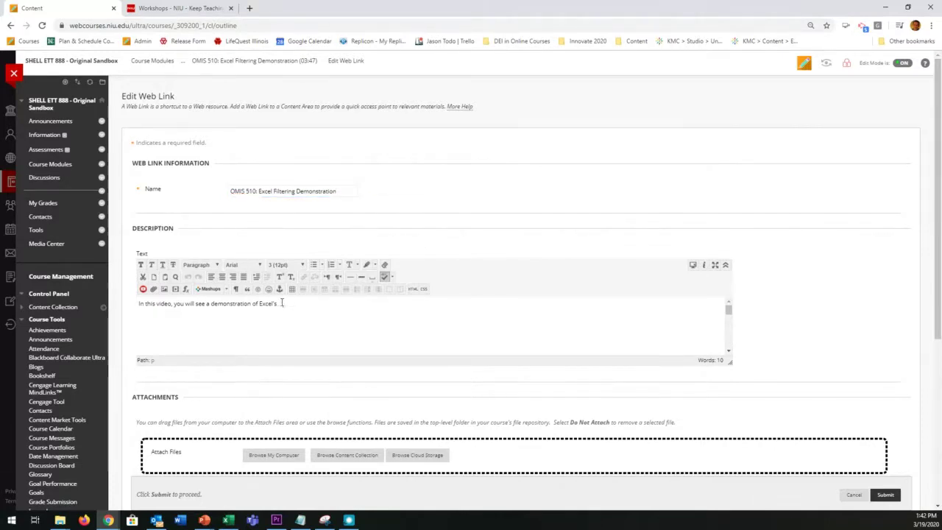
{"action": "key", "text": "BackSpace"}
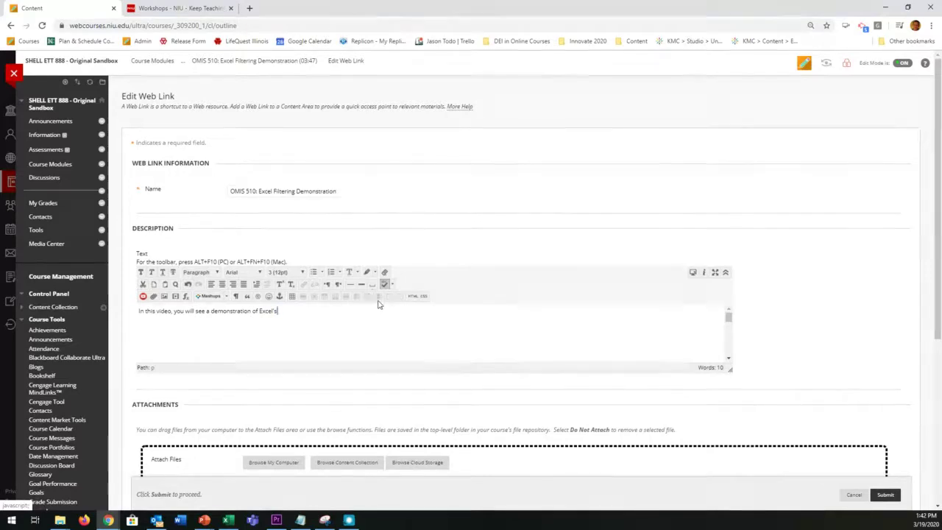
{"action": "type", "text": "Filtering Features"}
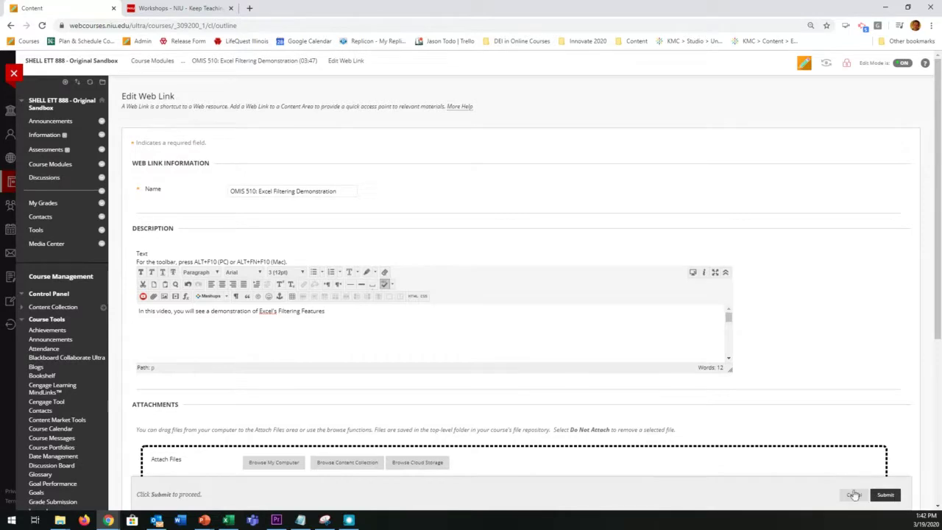
{"action": "left_click", "coordinate": [885, 495]}
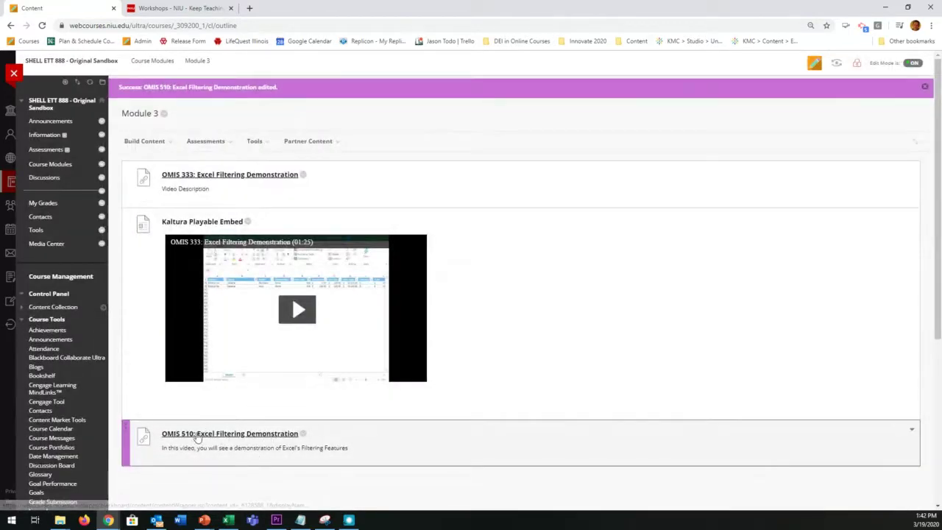
- Move the OMIS 510 link to the first position in Module 3 and open its video
{"action": "left_click_drag", "start_coordinate": [123, 427], "coordinate": [143, 169]}
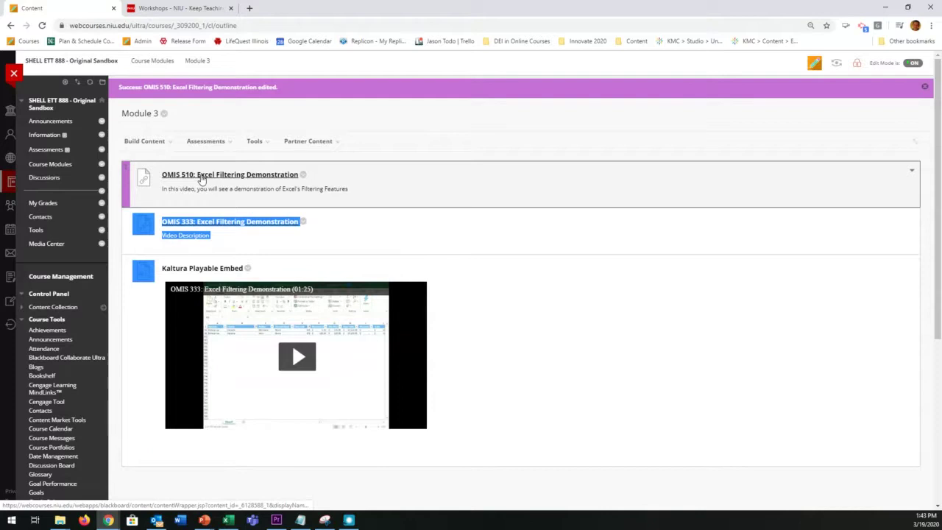
{"action": "left_click", "coordinate": [202, 179]}
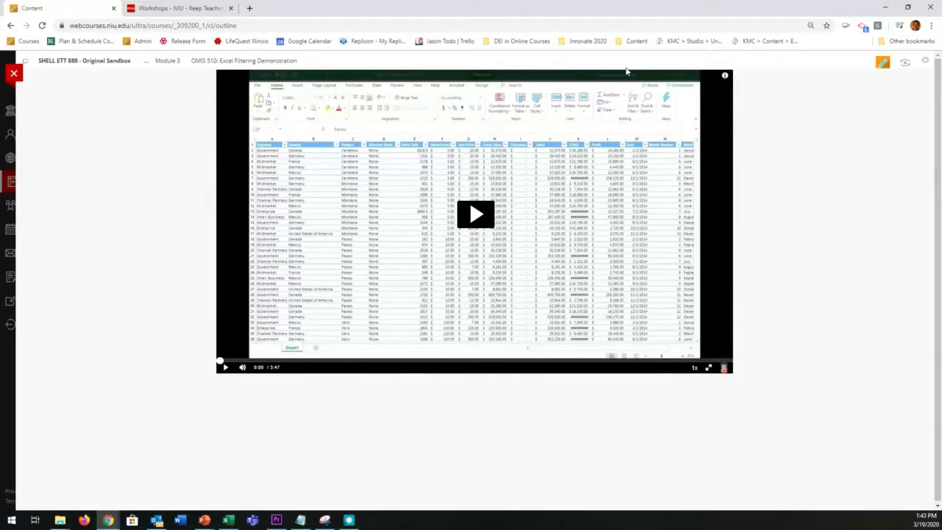
- Close the video and reopen Module 3 in the SHELL ETT 888 - Original Sandbox course
{"action": "left_click", "coordinate": [13, 73]}
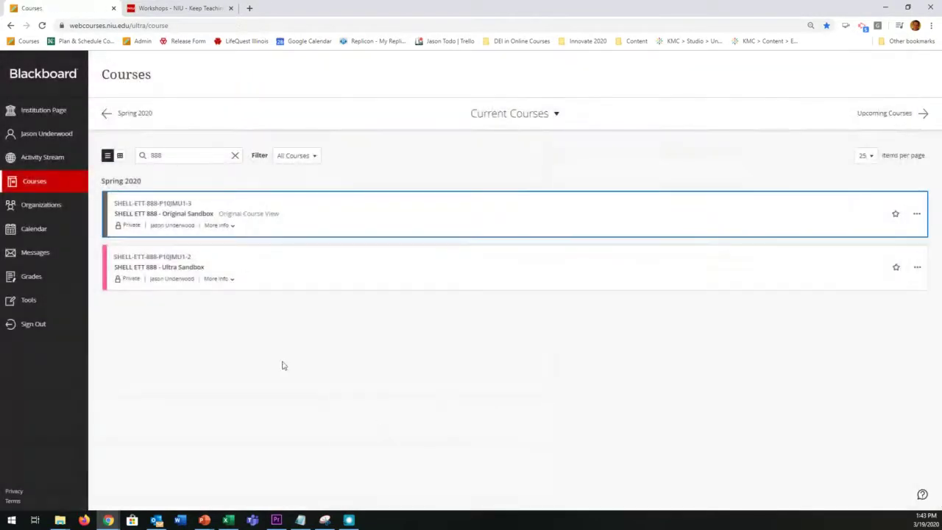
{"action": "left_click", "coordinate": [208, 214]}
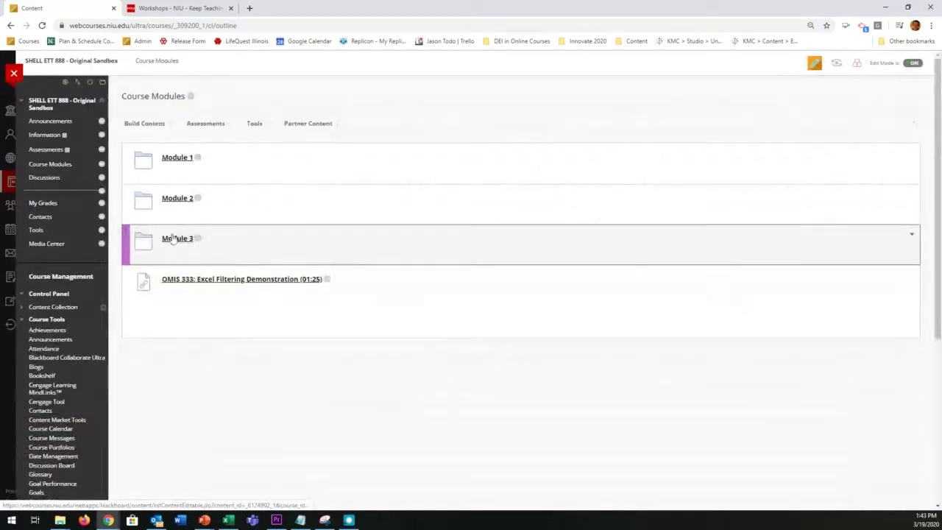
{"action": "left_click", "coordinate": [174, 239]}
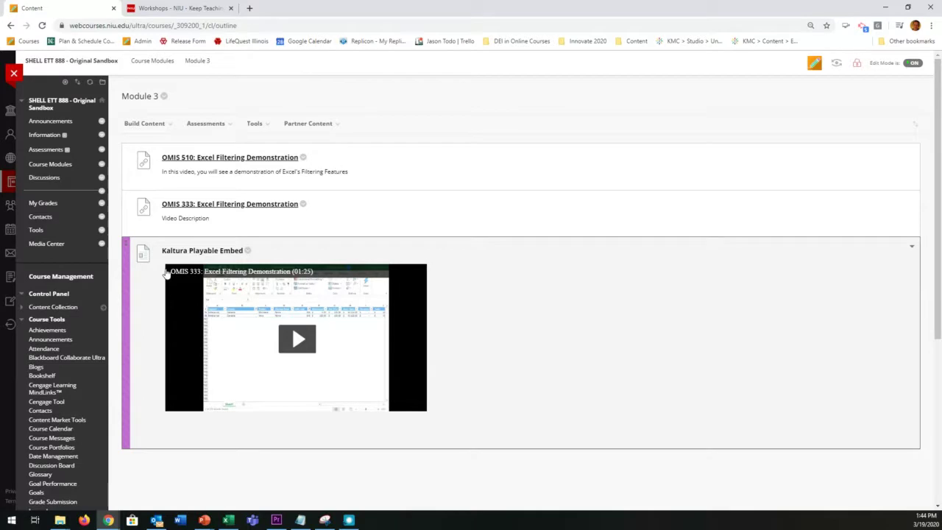
- Start a new content item in Module 3 and name it "Excel Demo"
{"action": "left_click", "coordinate": [144, 124]}
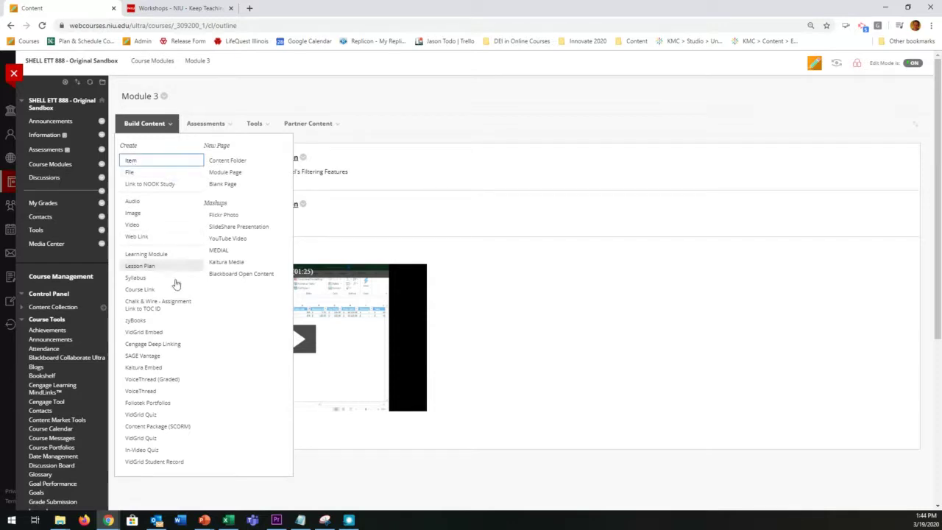
{"action": "left_click", "coordinate": [144, 124]}
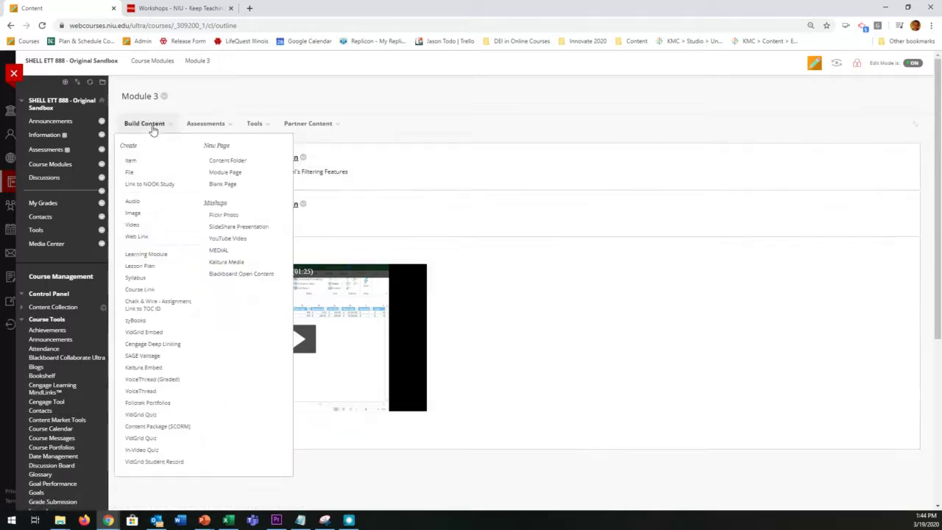
{"action": "left_click", "coordinate": [139, 159]}
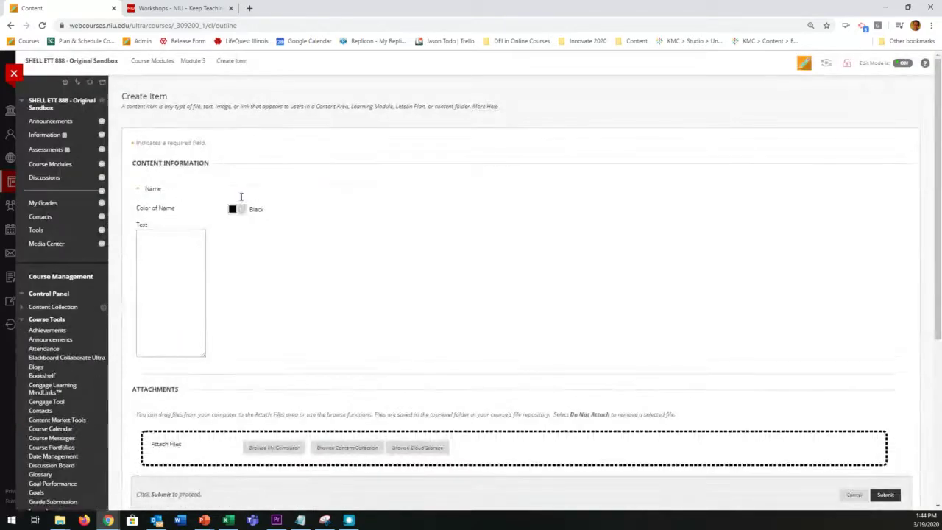
{"action": "left_click", "coordinate": [241, 191]}
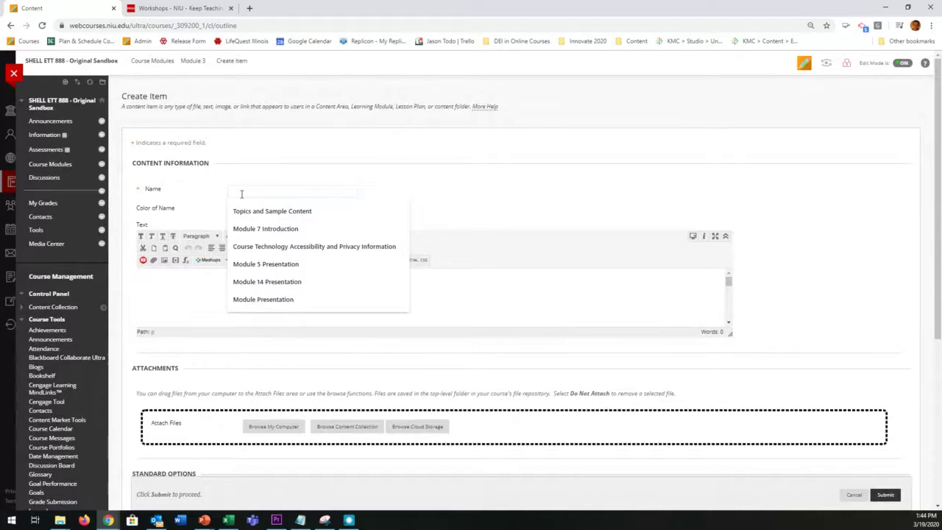
{"action": "type", "text": "Excel Demo"}
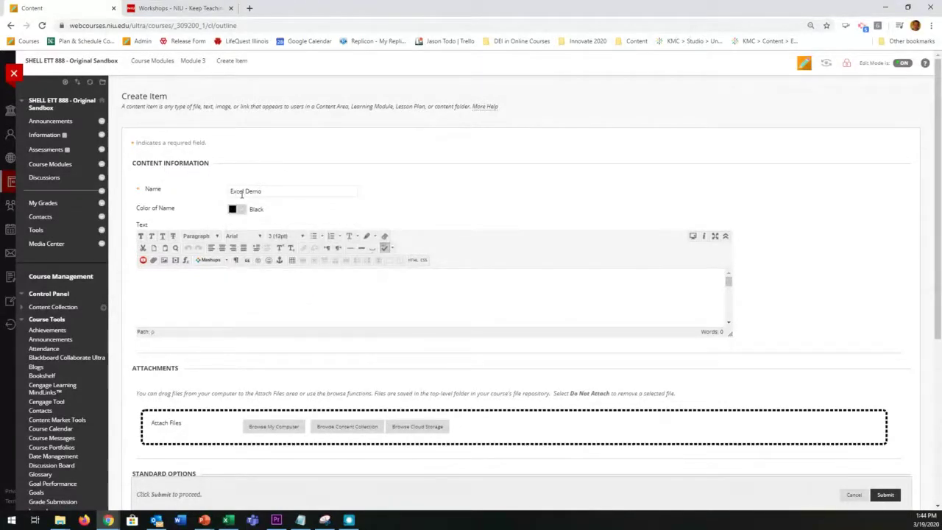
{"action": "left_click", "coordinate": [240, 192]}
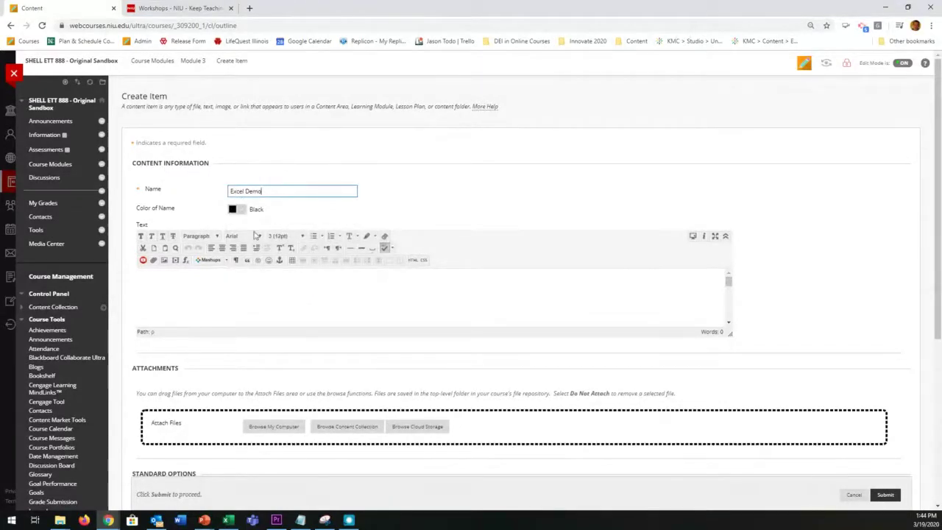
- Embed the "OMIS 510: Excel Filtering Demonstration" video in the item's text as a Kaltura Media mashup and submit the item
{"action": "left_click", "coordinate": [226, 261]}
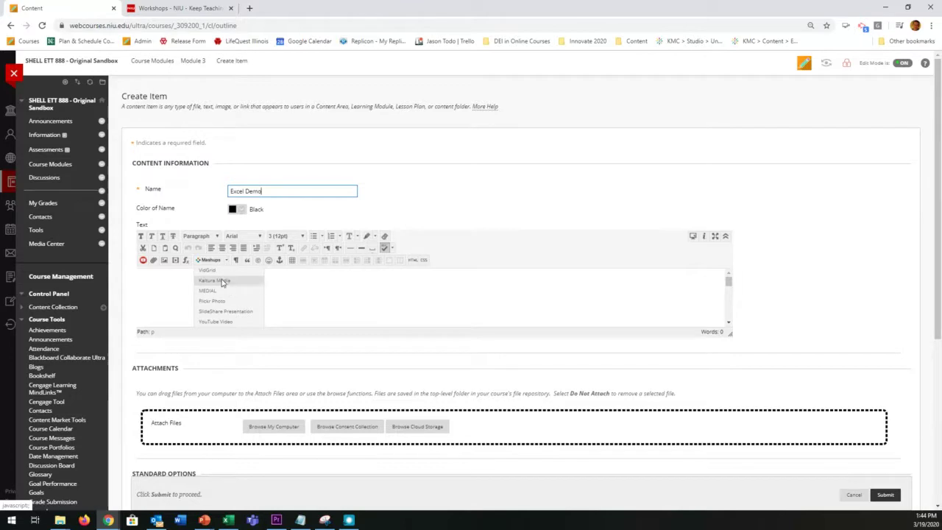
{"action": "left_click", "coordinate": [223, 281]}
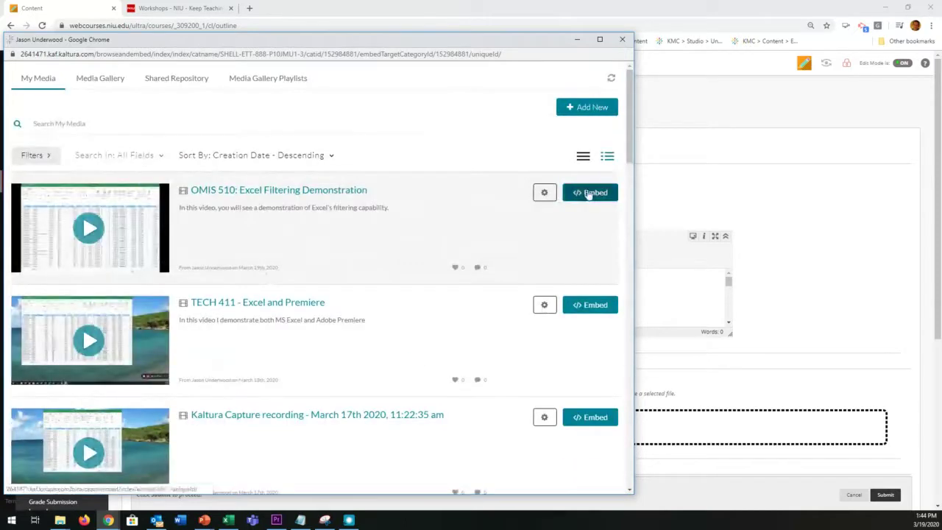
{"action": "left_click", "coordinate": [588, 194]}
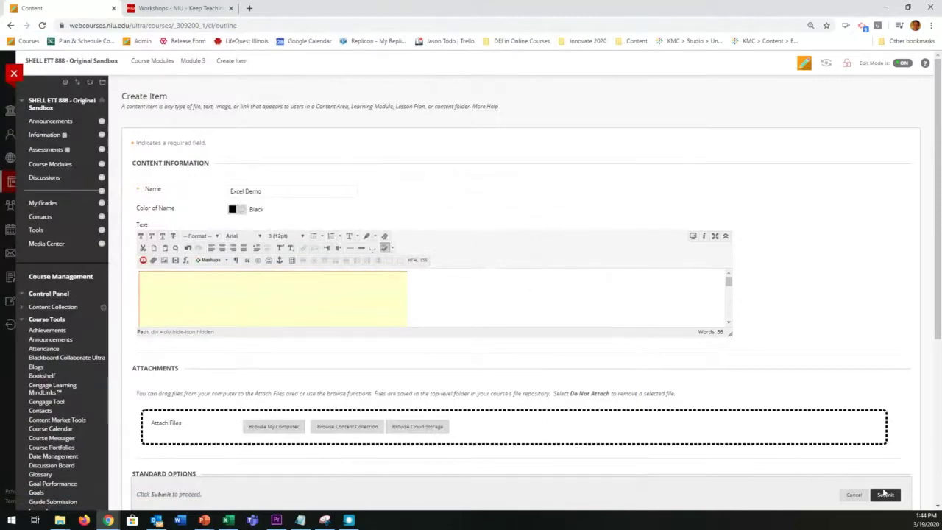
{"action": "left_click", "coordinate": [885, 494]}
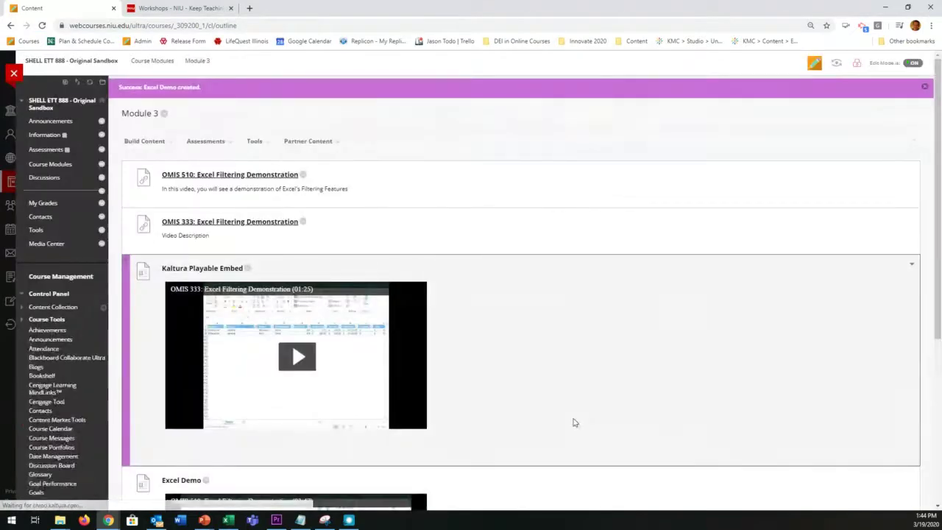
- Move the Excel Demo item above the Kaltura Playable Embed item in Module 3
{"action": "scroll", "coordinate": [575, 423], "scroll_direction": "down", "scroll_amount": 5}
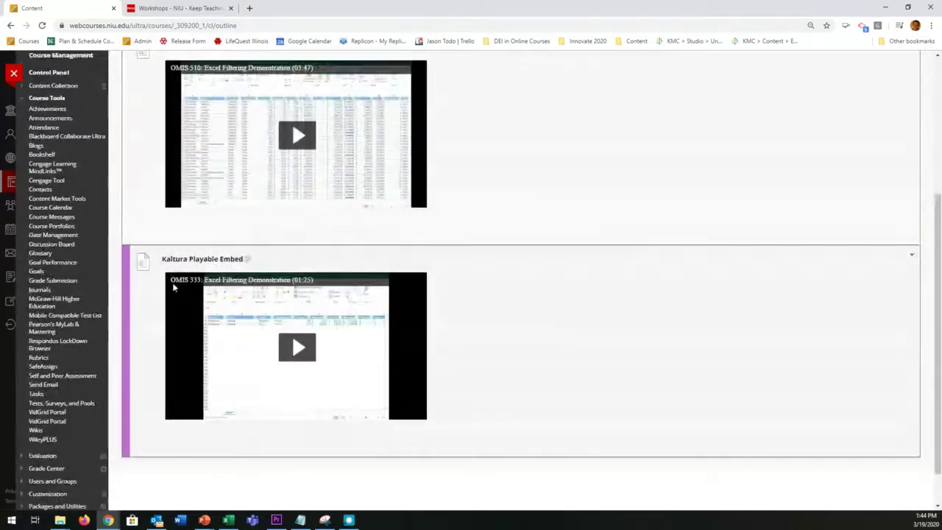
{"action": "scroll", "coordinate": [176, 247], "scroll_direction": "up", "scroll_amount": 3}
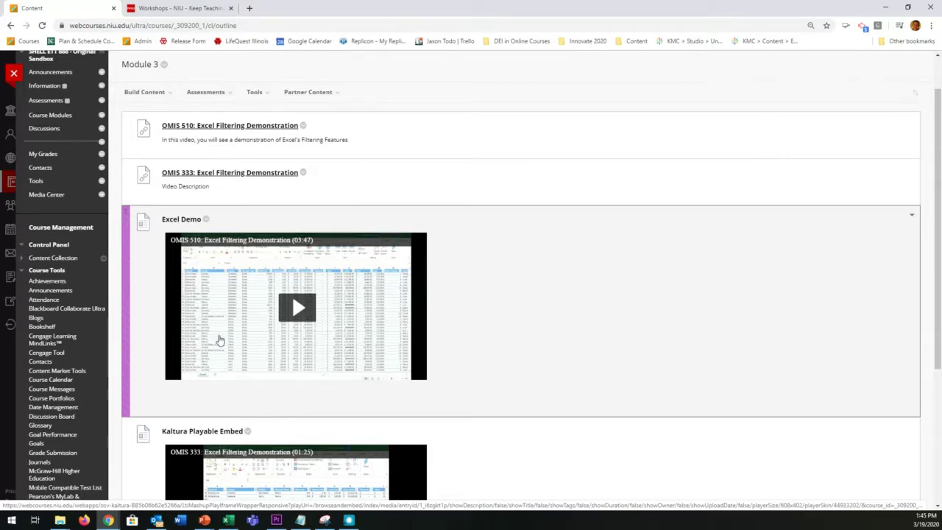
{"action": "scroll", "coordinate": [218, 340], "scroll_direction": "up", "scroll_amount": 1}
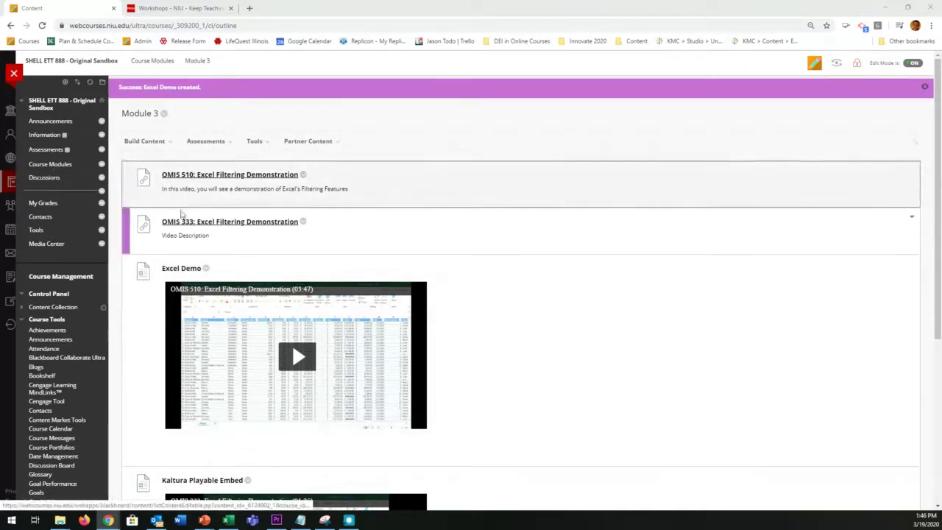
- Switch to the SHELL ETT 888 - Ultra Sandbox course and open the Content Market for adding material at the end of Course Content
{"action": "left_click", "coordinate": [13, 76]}
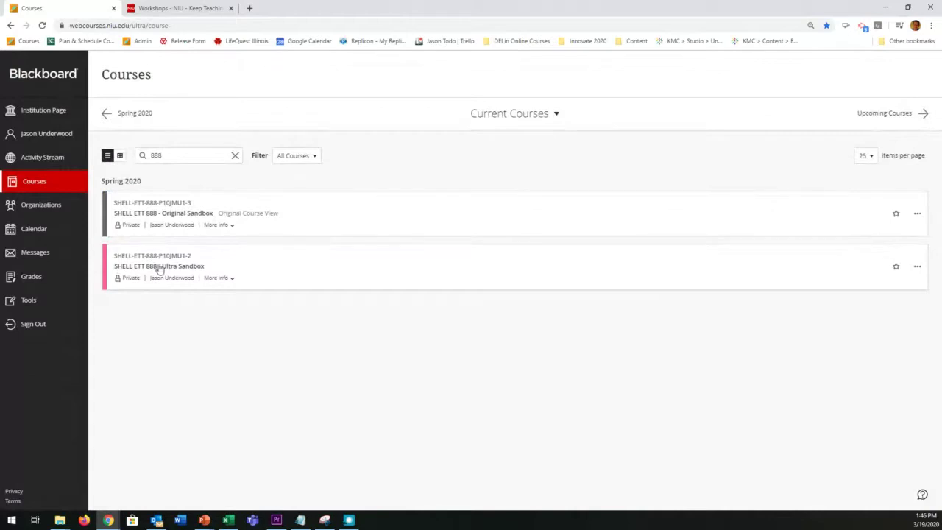
{"action": "left_click", "coordinate": [157, 267]}
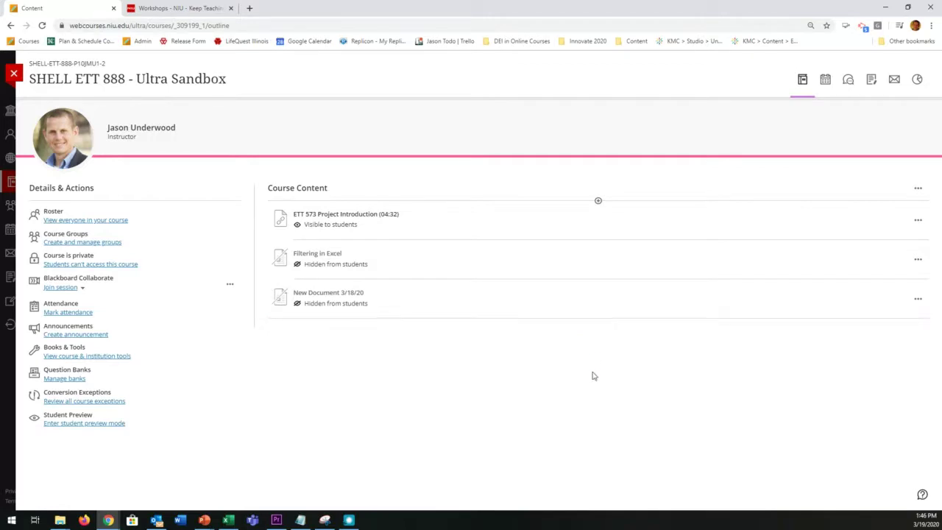
{"action": "left_click", "coordinate": [598, 320]}
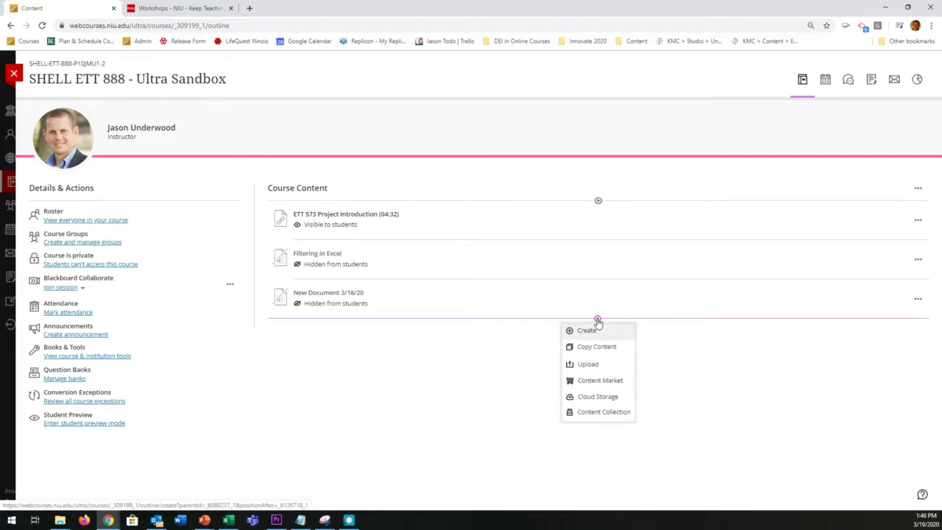
{"action": "left_click", "coordinate": [622, 381]}
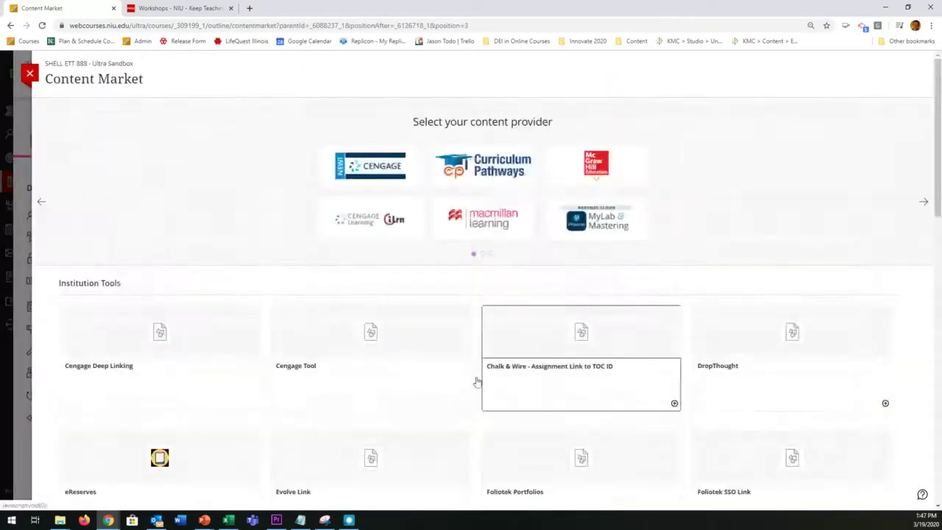
- Add the "OMIS 510: Excel Filtering Demonstration" video from My Media to the course with the Kaltura Embed tool
{"action": "scroll", "coordinate": [368, 361], "scroll_direction": "down", "scroll_amount": 2}
{"action": "scroll", "coordinate": [519, 295], "scroll_direction": "down", "scroll_amount": 3}
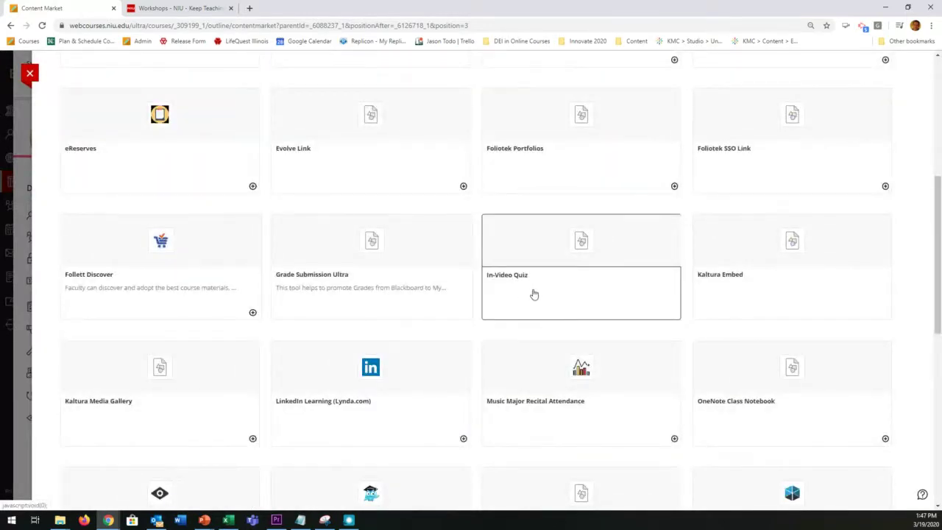
{"action": "scroll", "coordinate": [525, 294], "scroll_direction": "down", "scroll_amount": 1}
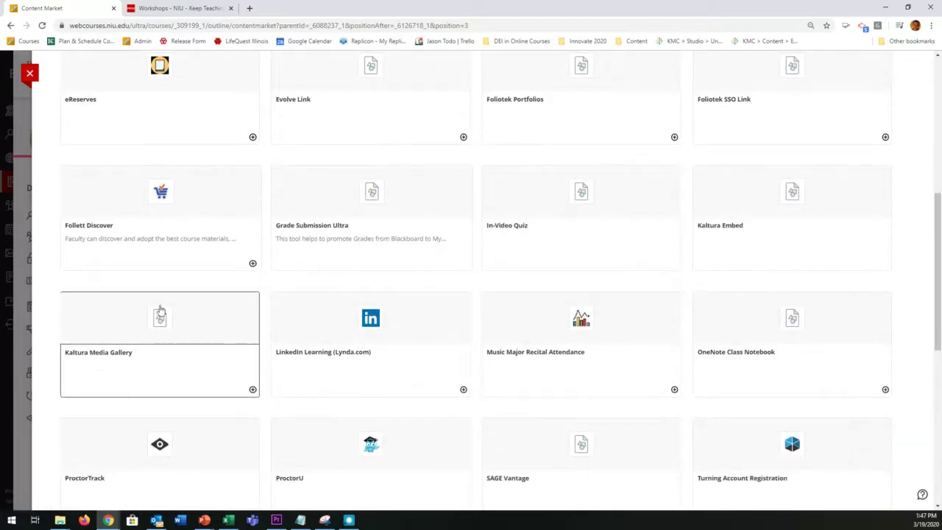
{"action": "left_click", "coordinate": [779, 199]}
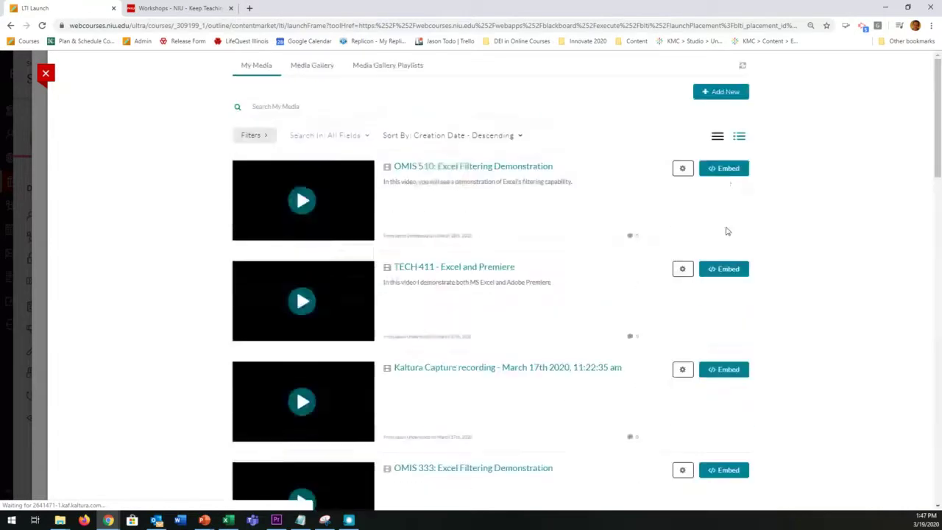
{"action": "left_click", "coordinate": [716, 170]}
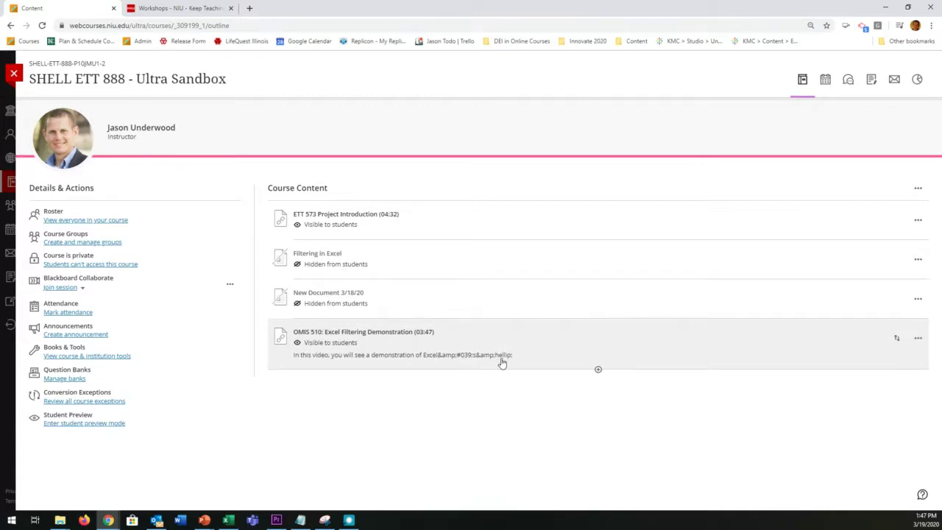
- Edit the new OMIS 510 link so its description reads "In this video, you will see a demonstration of Excel."
{"action": "left_click", "coordinate": [917, 339]}
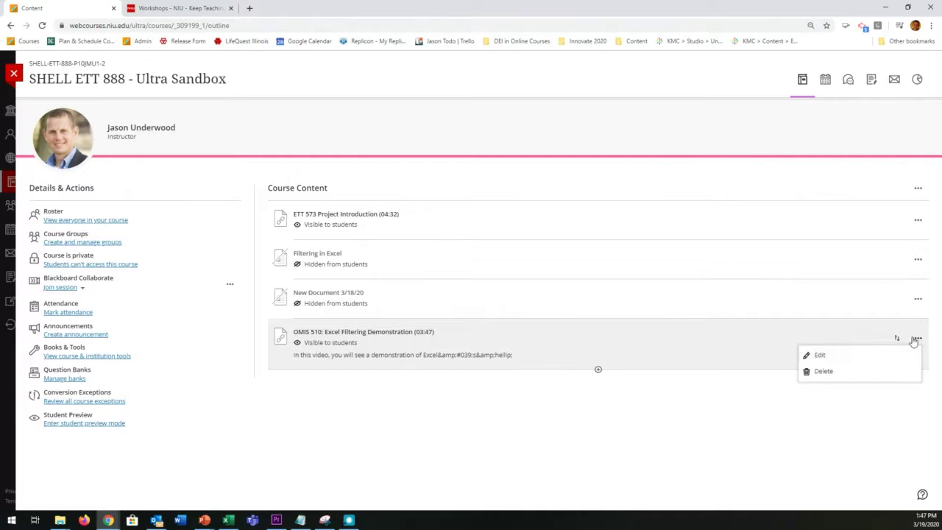
{"action": "left_click", "coordinate": [860, 359]}
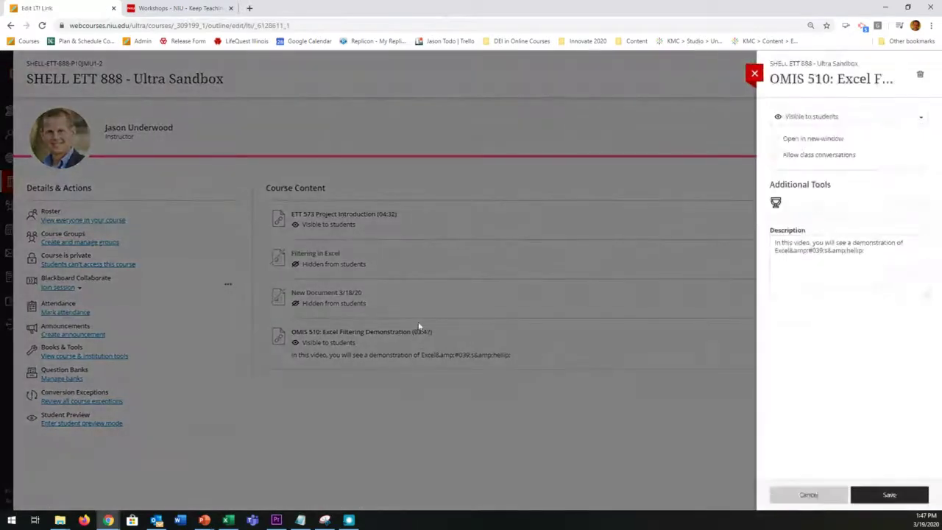
{"action": "left_click_drag", "start_coordinate": [864, 255], "coordinate": [790, 259]}
{"action": "type", "text": "."}
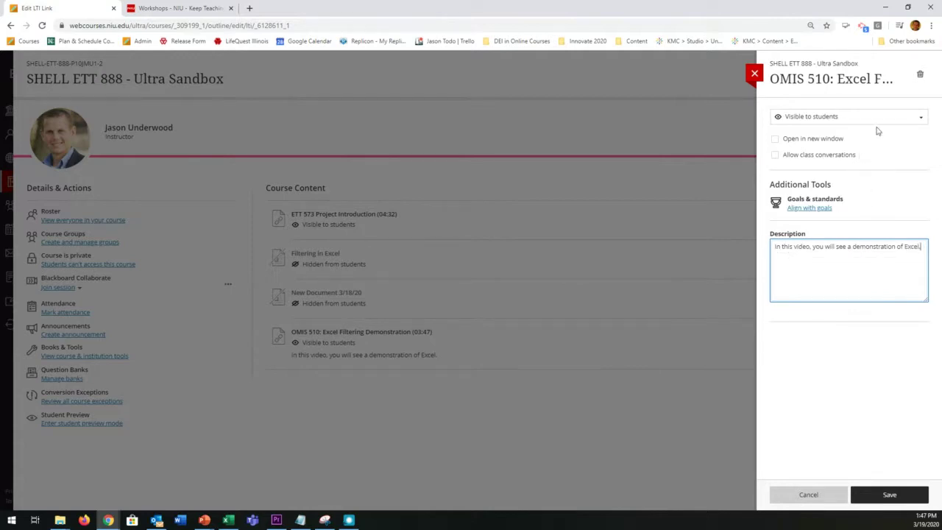
- Remove the duration from the link's title, leaving "OMIS 510: Excel Filtering Demonstration", and save the changes
{"action": "left_click", "coordinate": [847, 76]}
{"action": "left_click_drag", "start_coordinate": [858, 80], "coordinate": [900, 81]}
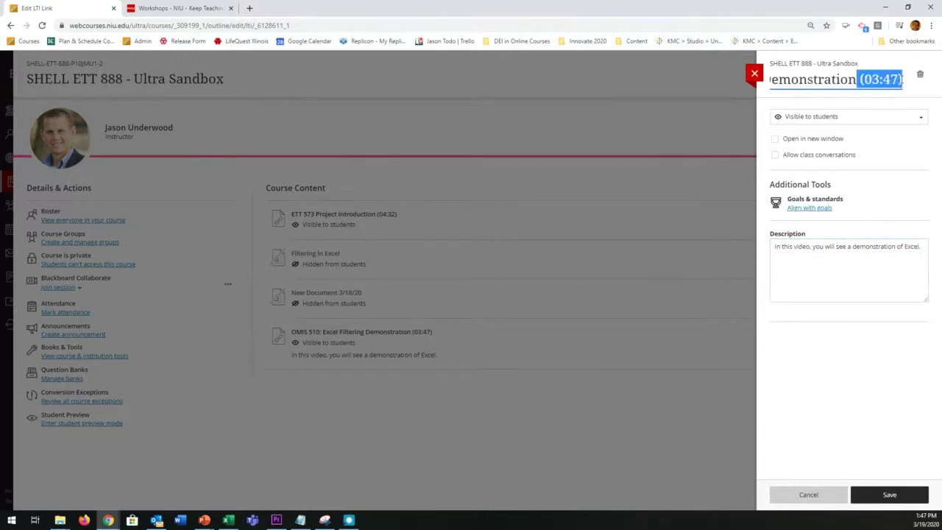
{"action": "key", "text": "BackSpace"}
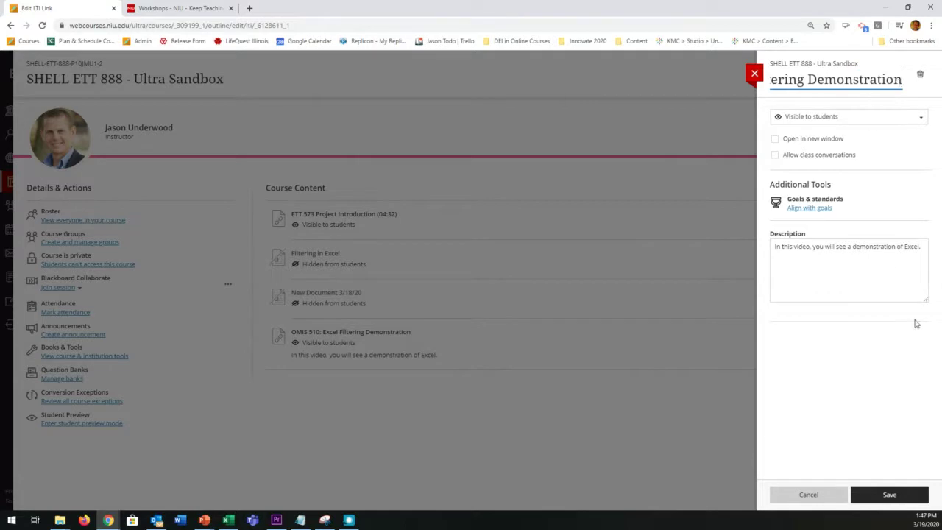
{"action": "left_click", "coordinate": [895, 492]}
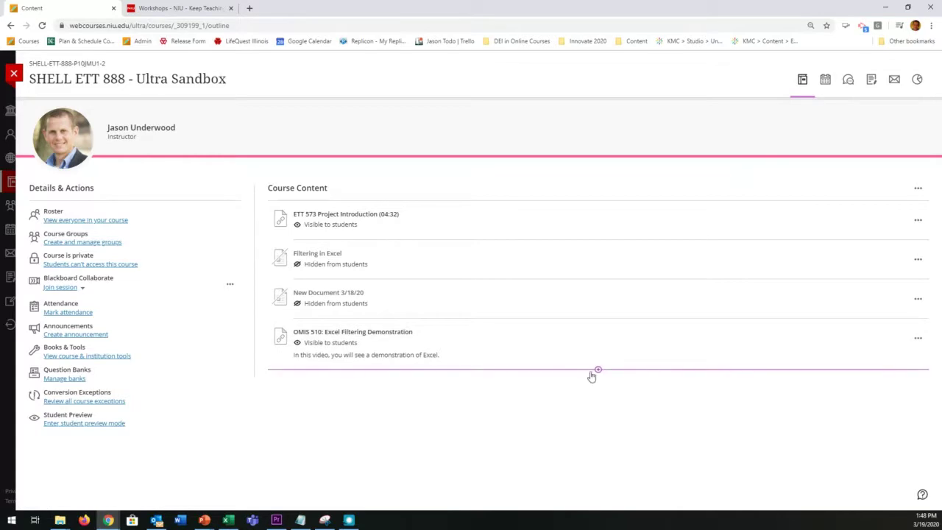
- Create a new document at the end of Course Content, below the OMIS 510 link
{"action": "left_click", "coordinate": [597, 370]}
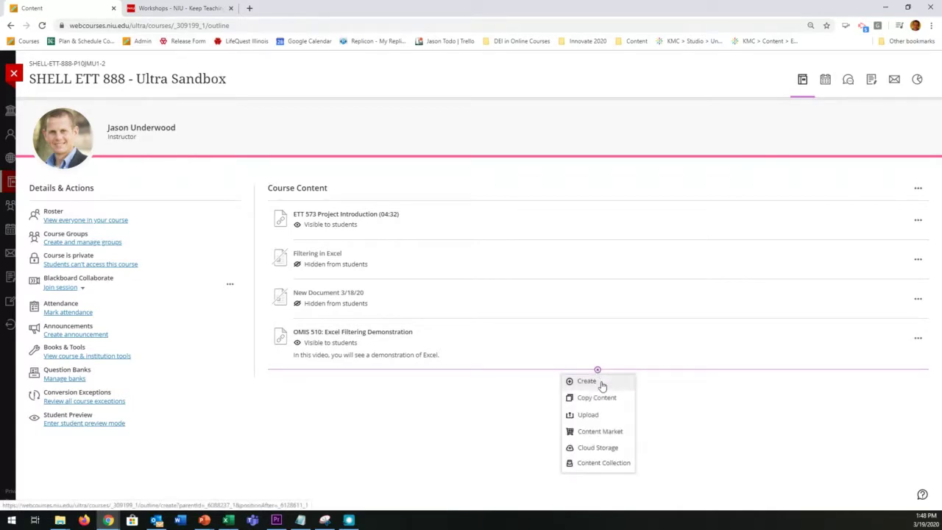
{"action": "left_click", "coordinate": [600, 383]}
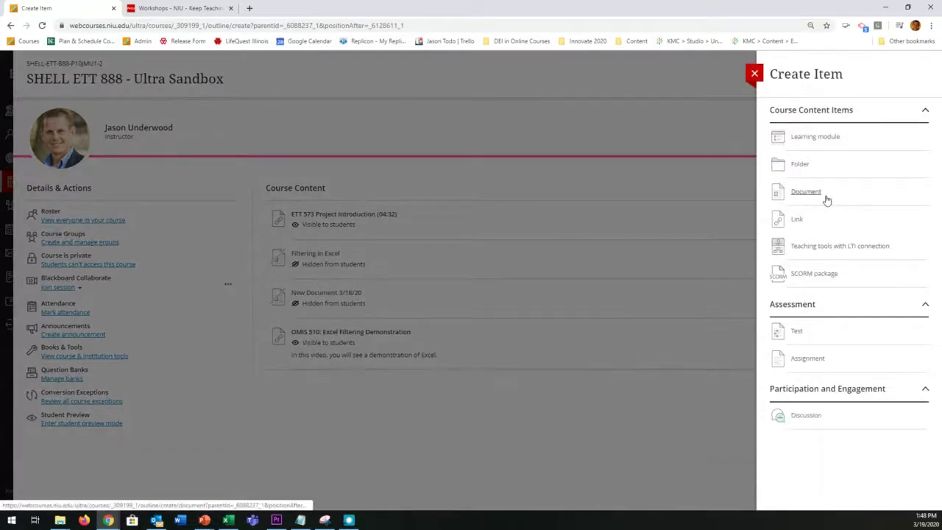
{"action": "left_click", "coordinate": [826, 200]}
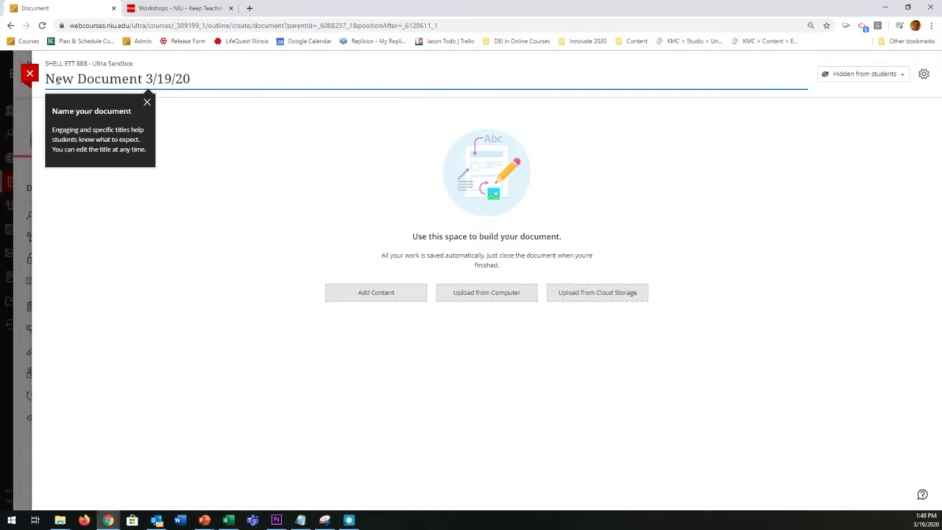
- Dismiss the naming hint and rename the new document "Excel Demonstration"
{"action": "left_click", "coordinate": [146, 107]}
{"action": "left_click_drag", "start_coordinate": [134, 78], "coordinate": [79, 81]}
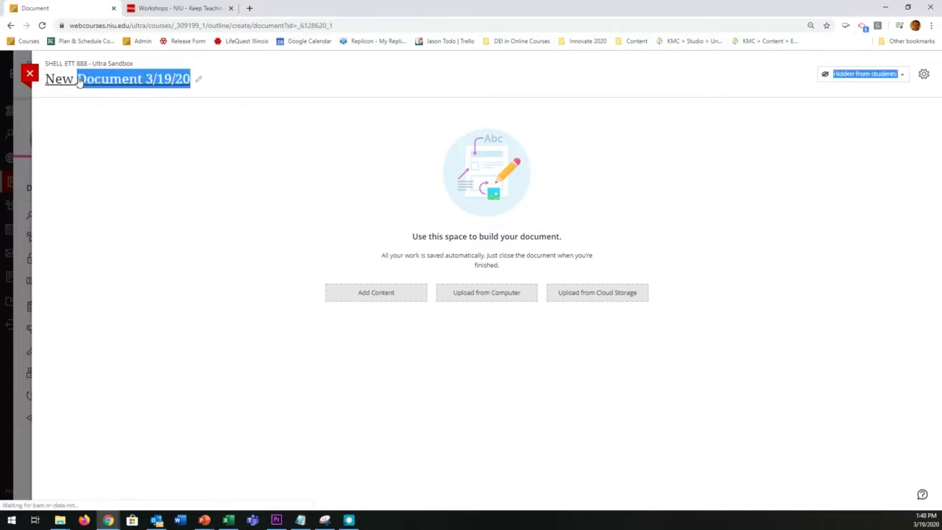
{"action": "left_click", "coordinate": [79, 81]}
{"action": "triple_click", "coordinate": [76, 78]}
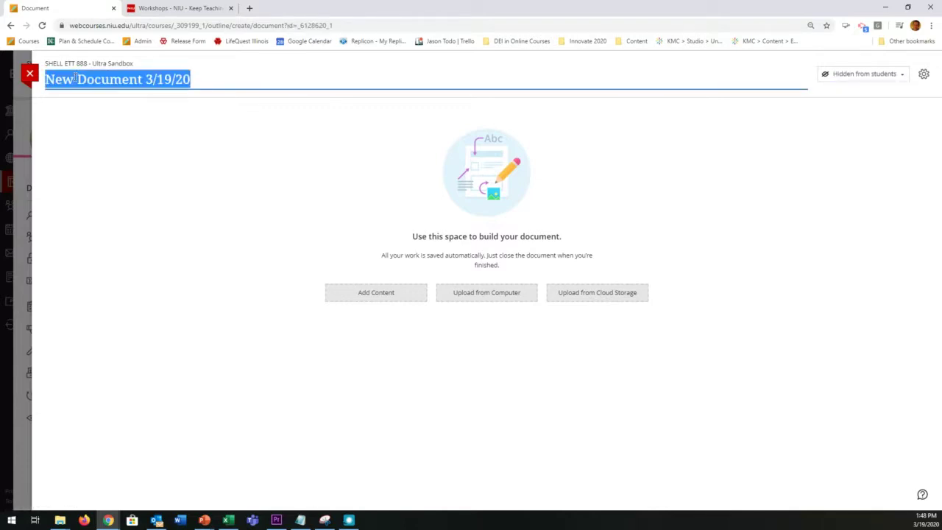
{"action": "type", "text": "Excel Dem"}
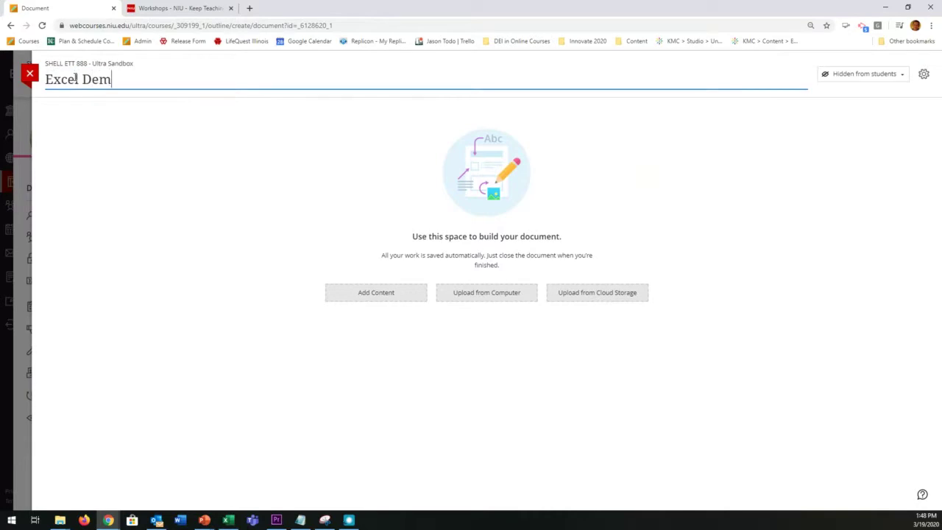
{"action": "type", "text": "onstration"}
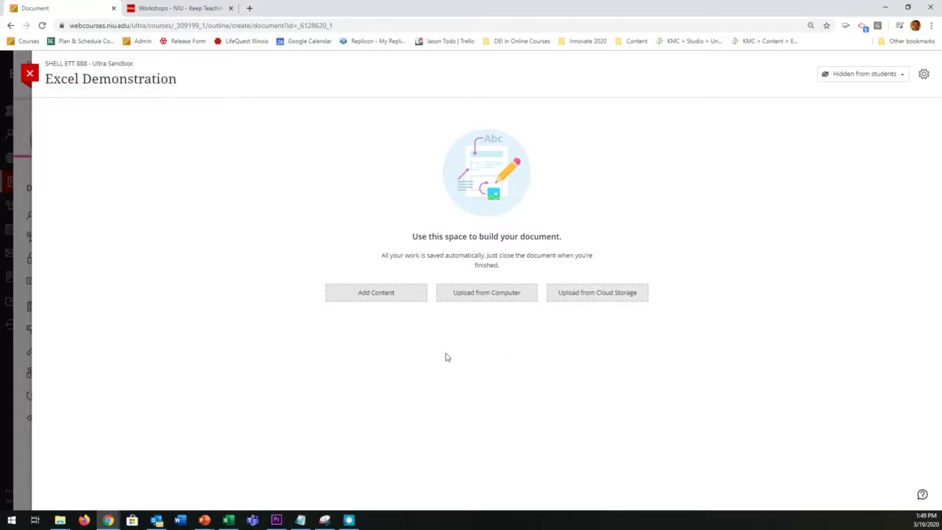
- Add a content block to the document and choose the "OMIS 510: Excel Filtering Demonstration" video through the Kaltura Embed LTI item
{"action": "left_click", "coordinate": [391, 296]}
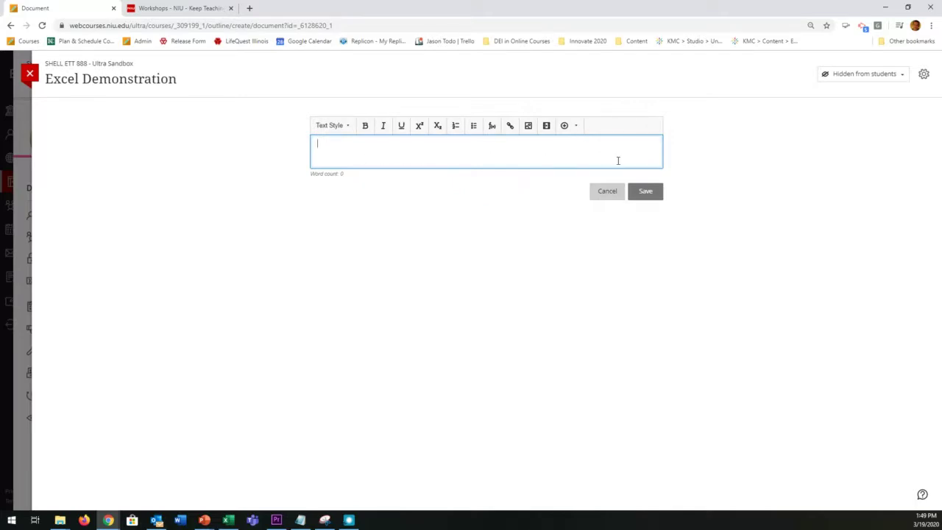
{"action": "left_click", "coordinate": [577, 129]}
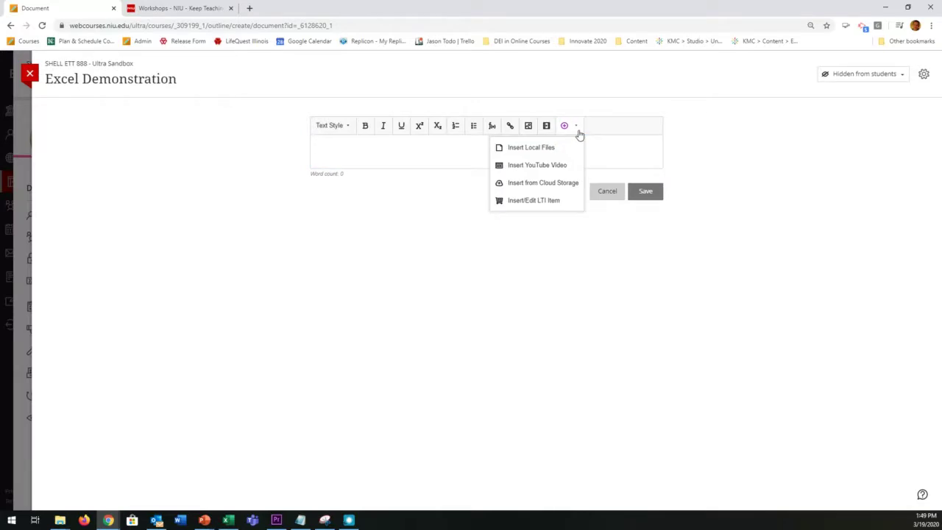
{"action": "left_click", "coordinate": [551, 200]}
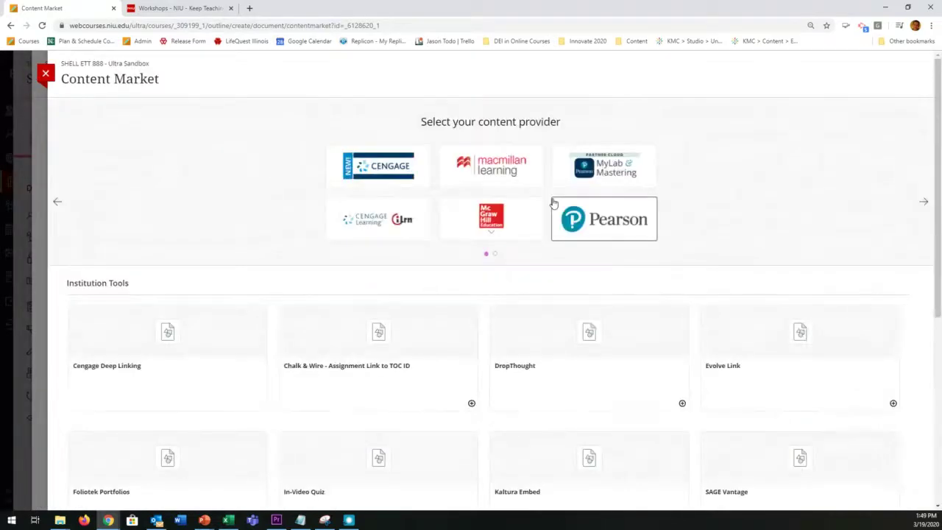
{"action": "scroll", "coordinate": [552, 203], "scroll_direction": "down", "scroll_amount": 4}
{"action": "scroll", "coordinate": [554, 203], "scroll_direction": "down", "scroll_amount": 1}
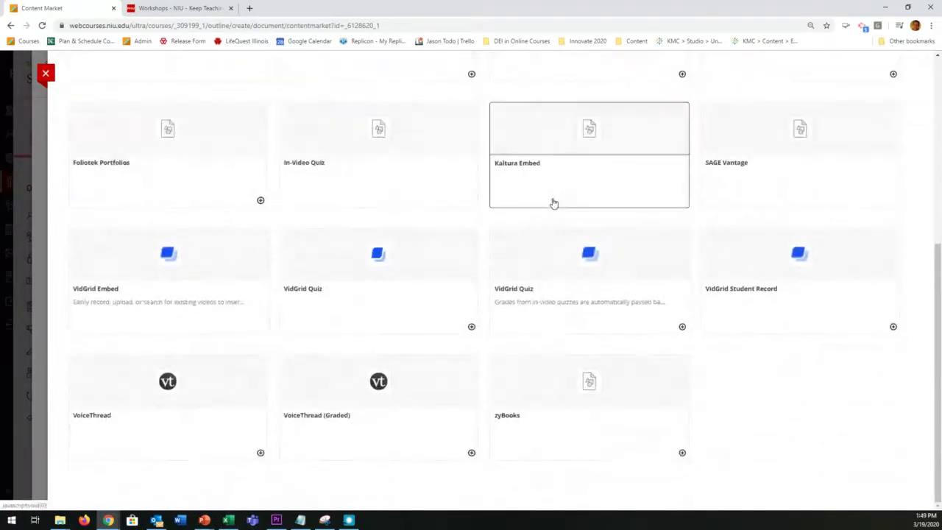
{"action": "scroll", "coordinate": [610, 248], "scroll_direction": "up", "scroll_amount": 1}
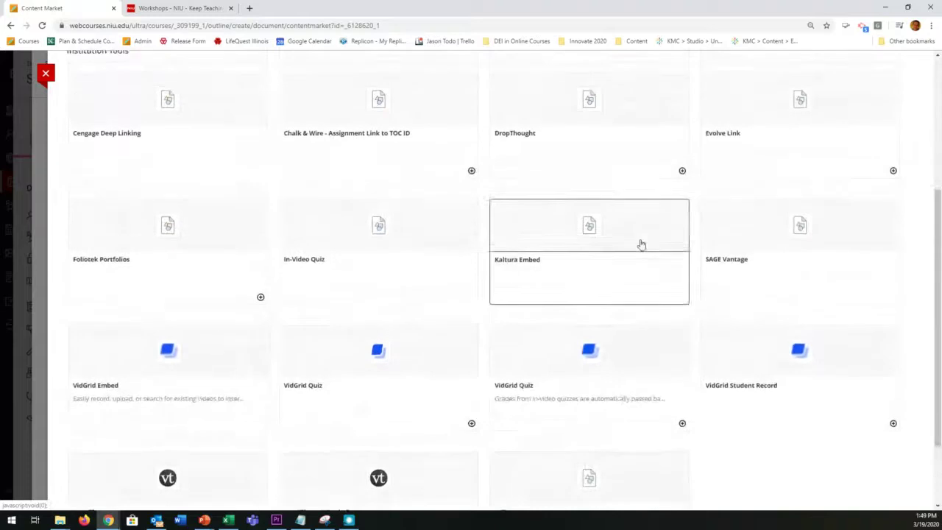
{"action": "left_click", "coordinate": [535, 255]}
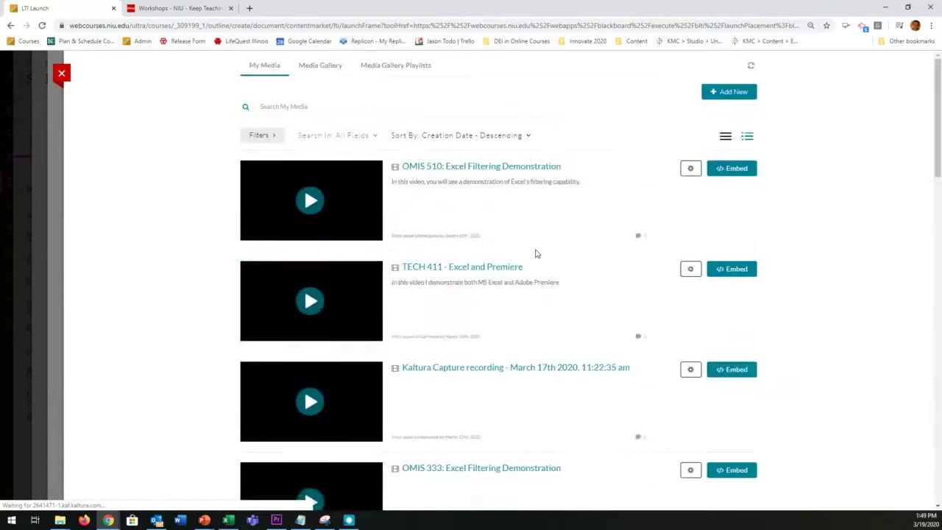
{"action": "left_click", "coordinate": [724, 169]}
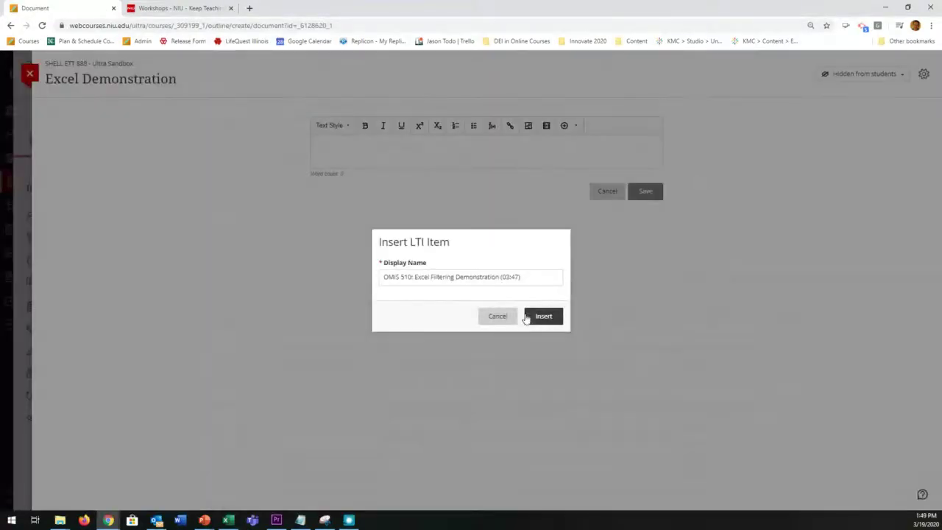
- Remove the duration from the LTI item's display name, insert the video and save the content block
{"action": "left_click_drag", "start_coordinate": [500, 277], "coordinate": [542, 276]}
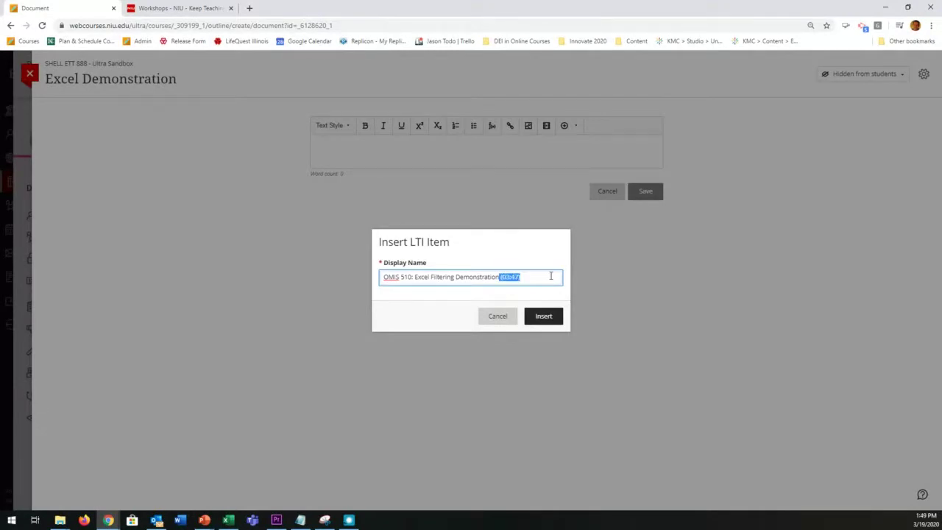
{"action": "key", "text": "BackSpace"}
{"action": "left_click", "coordinate": [549, 318]}
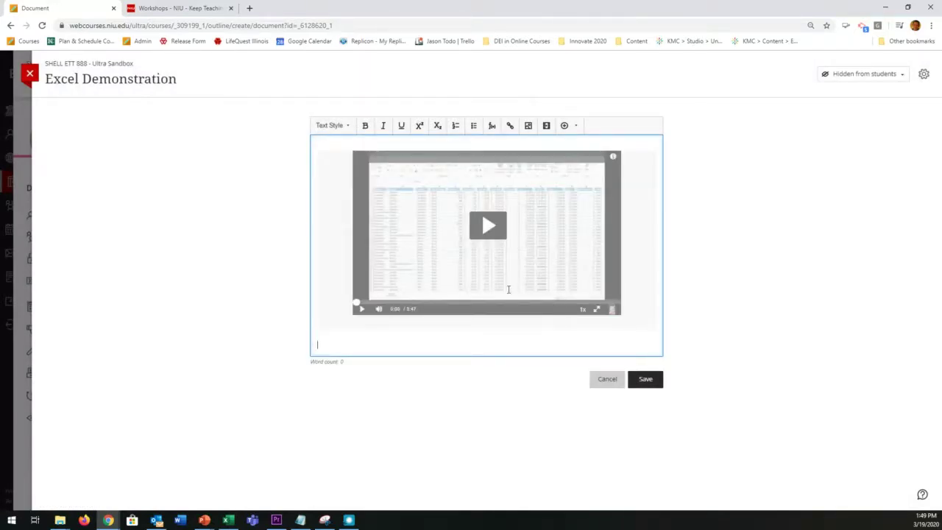
{"action": "left_click", "coordinate": [640, 379]}
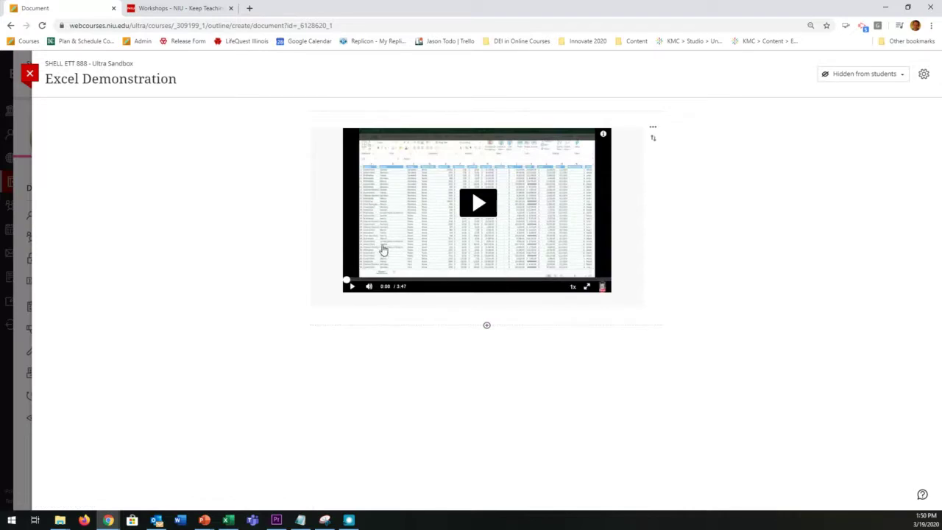
- Play and pause the embedded video both inline and in full screen, and close the document to return to Course Content
{"action": "left_click", "coordinate": [479, 204]}
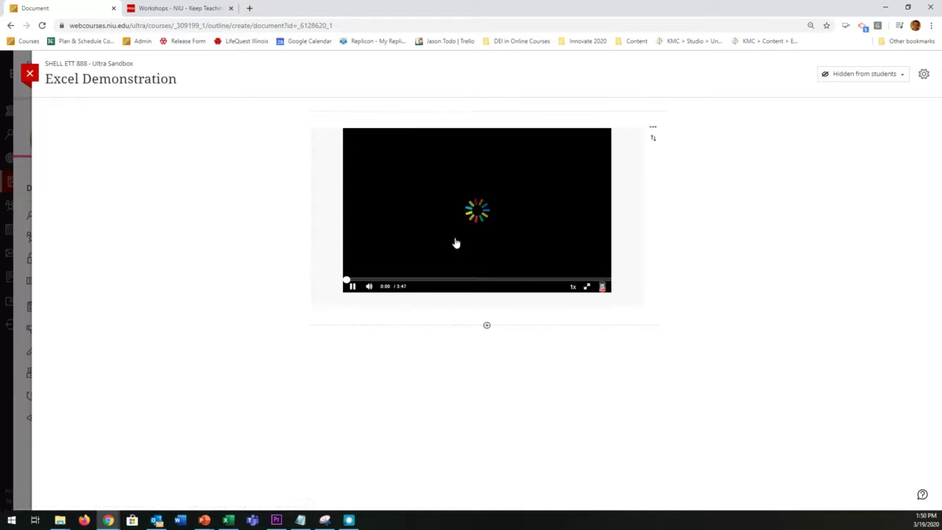
{"action": "left_click", "coordinate": [352, 287]}
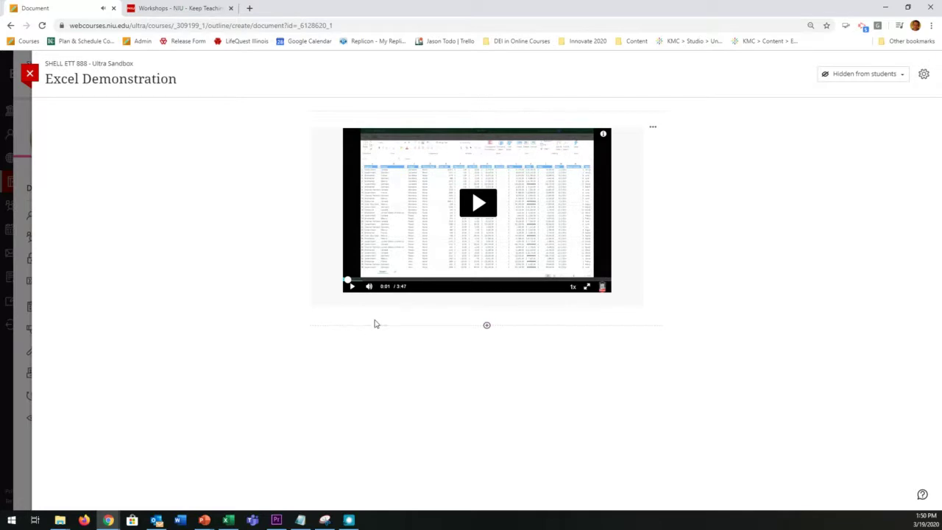
{"action": "left_click", "coordinate": [587, 288]}
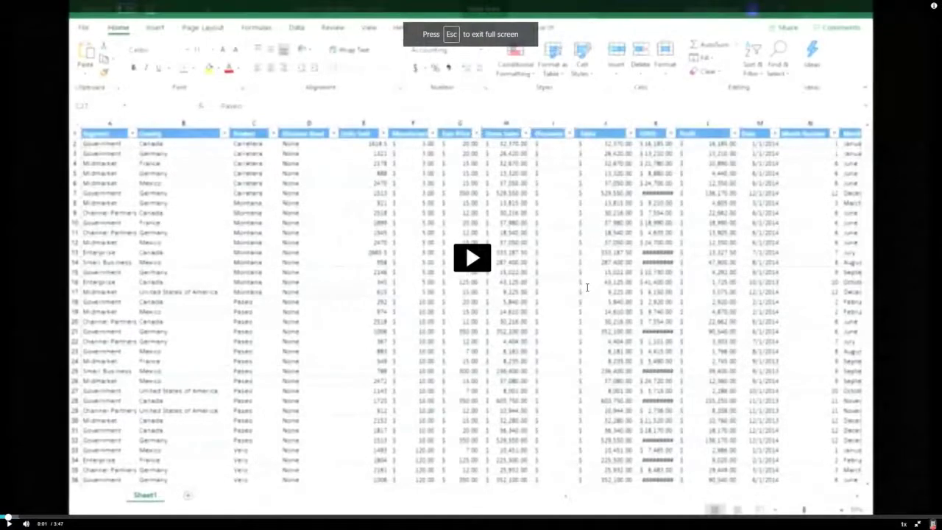
{"action": "left_click", "coordinate": [475, 262]}
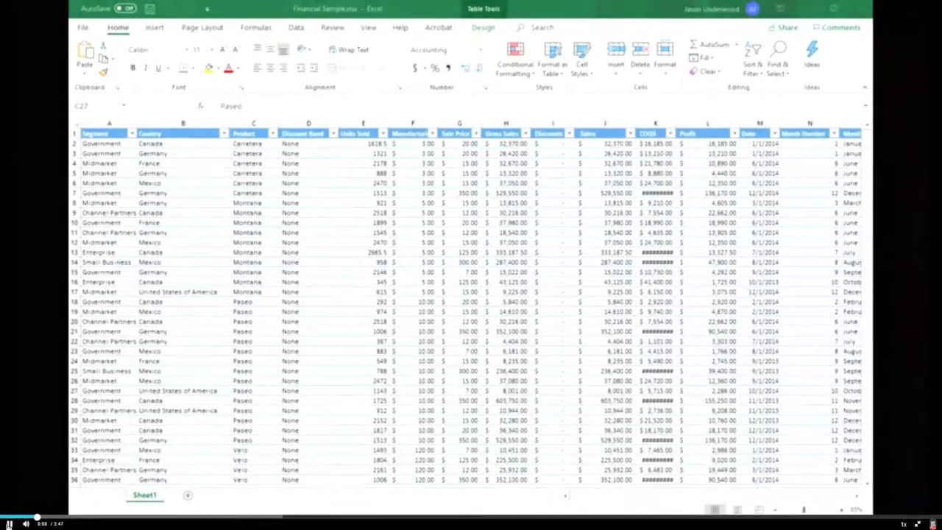
{"action": "left_click", "coordinate": [9, 524]}
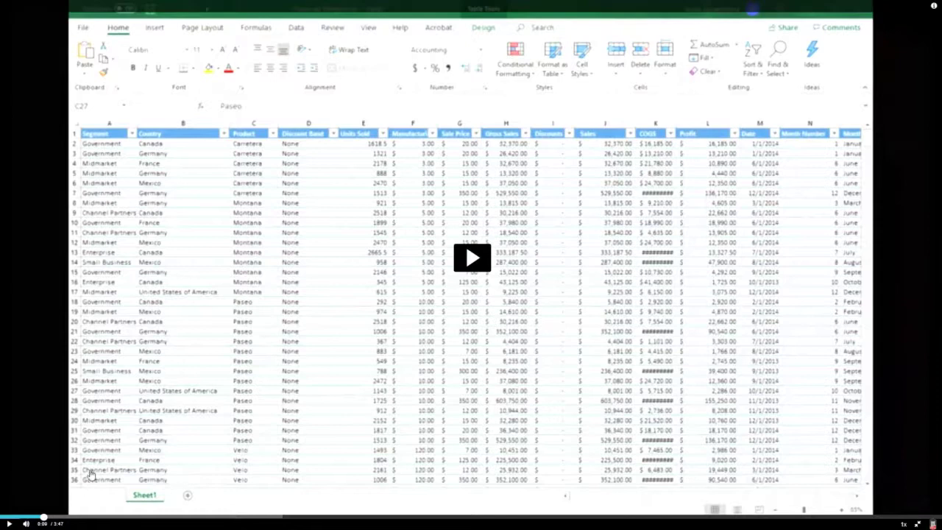
{"action": "key", "text": "Escape"}
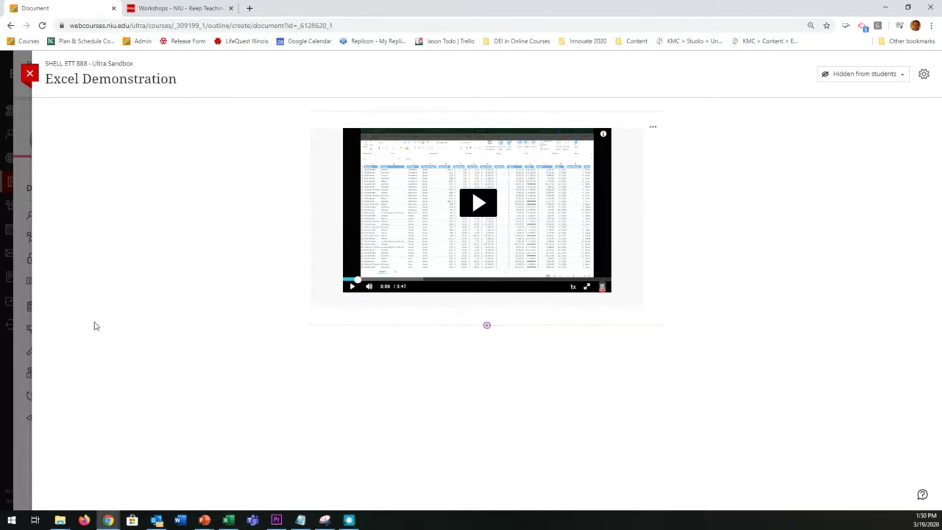
{"action": "left_click", "coordinate": [30, 73]}
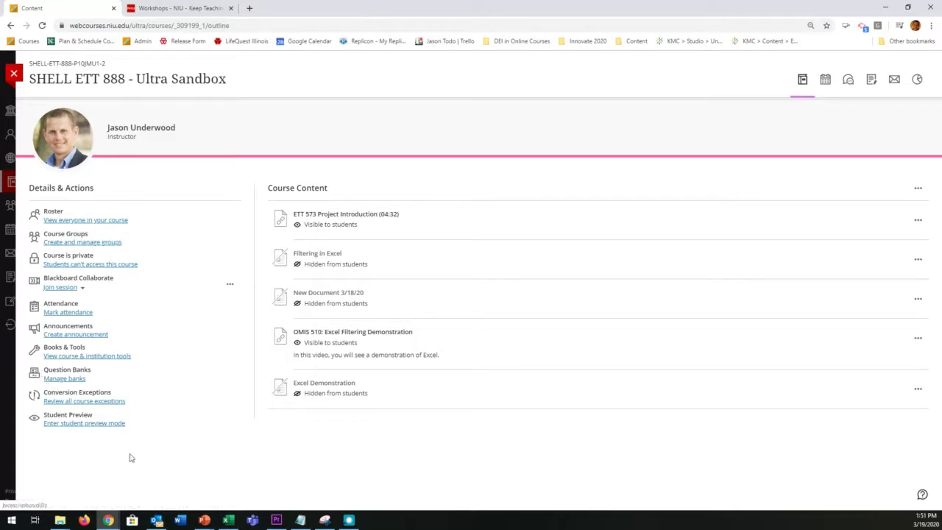
- Switch to the "Record Software Demonstrations with Kaltura Capture 1" presentation in PowerPoint and show slide 11, "What is Kaltura Capture?"
{"action": "left_click", "coordinate": [205, 521]}
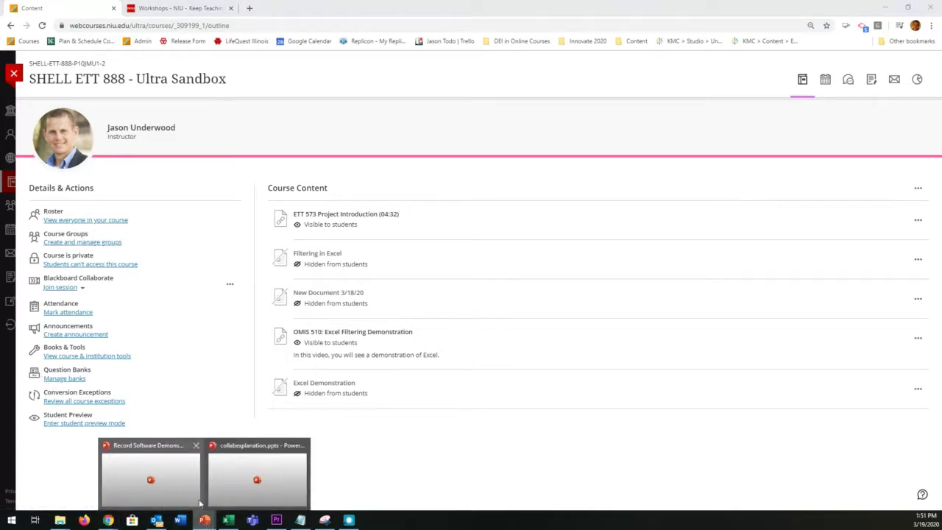
{"action": "left_click", "coordinate": [167, 490]}
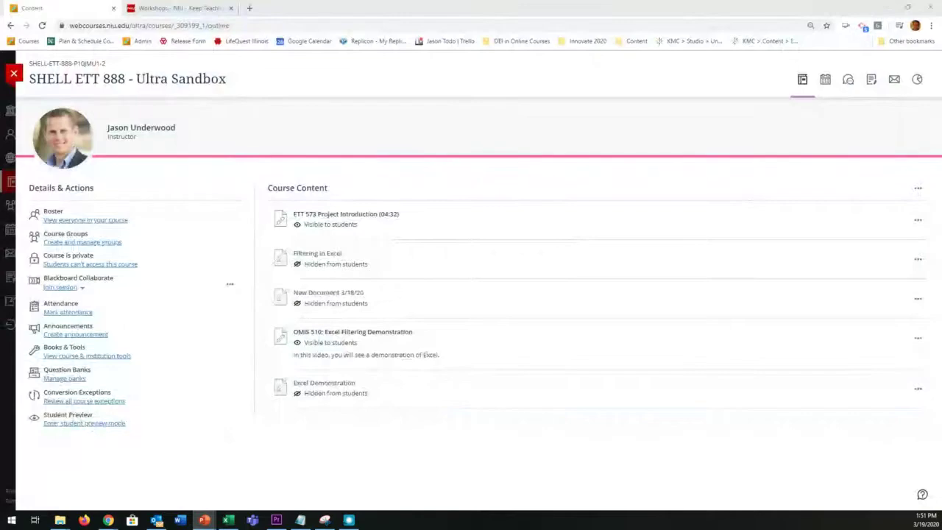
{"action": "key", "text": "super+Up"}
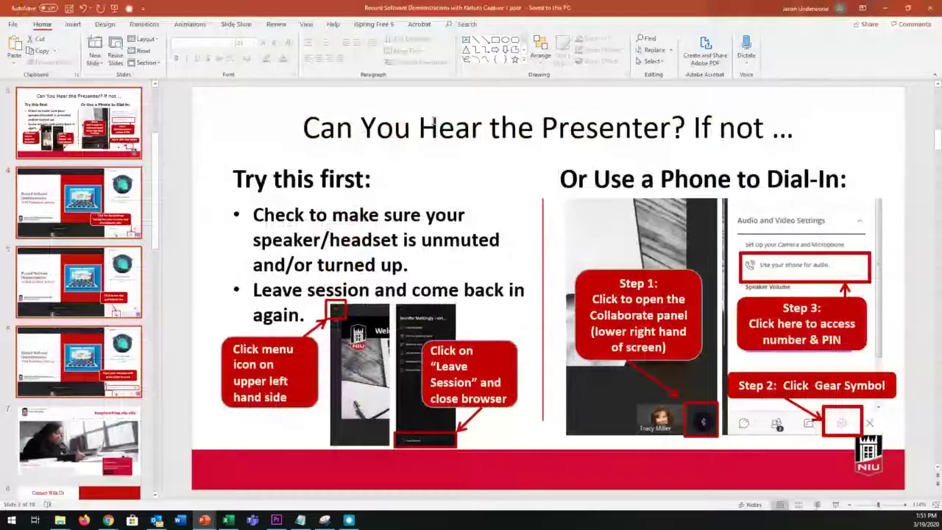
{"action": "scroll", "coordinate": [137, 395], "scroll_direction": "down", "scroll_amount": 7}
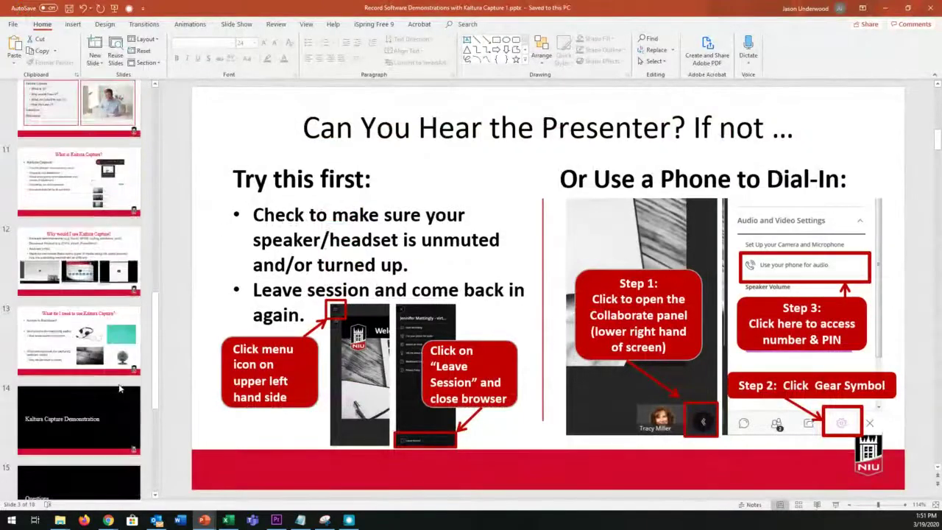
{"action": "left_click", "coordinate": [87, 175]}
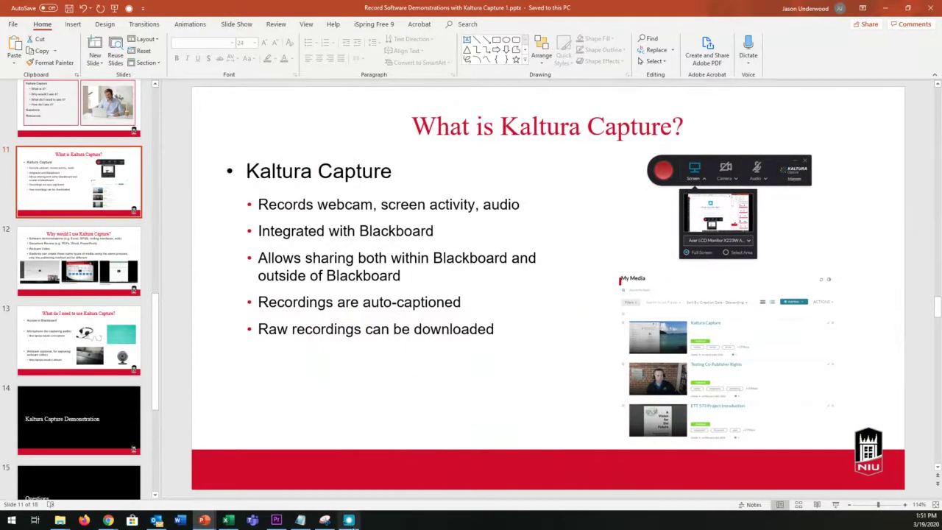
- Bring up Kaltura Capture, choose Select Area for screen recording, and move the 800x600 capture region to the slide's upper-left corner
{"action": "left_click", "coordinate": [349, 520]}
{"action": "left_click", "coordinate": [639, 87]}
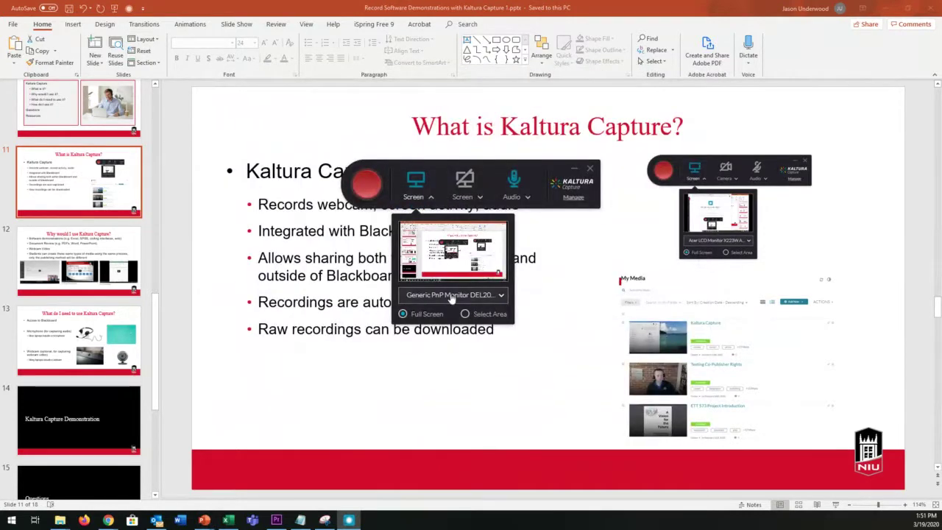
{"action": "left_click", "coordinate": [465, 313]}
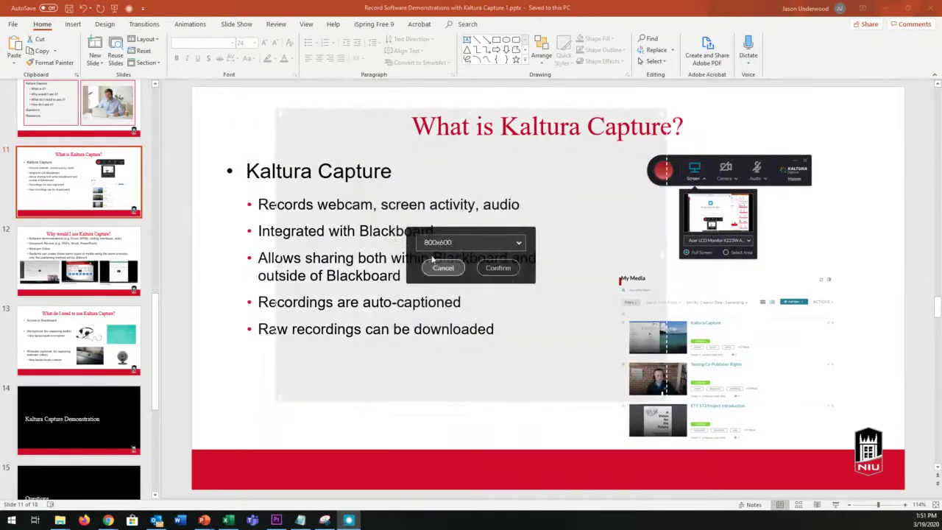
{"action": "left_click_drag", "start_coordinate": [379, 192], "coordinate": [292, 170]}
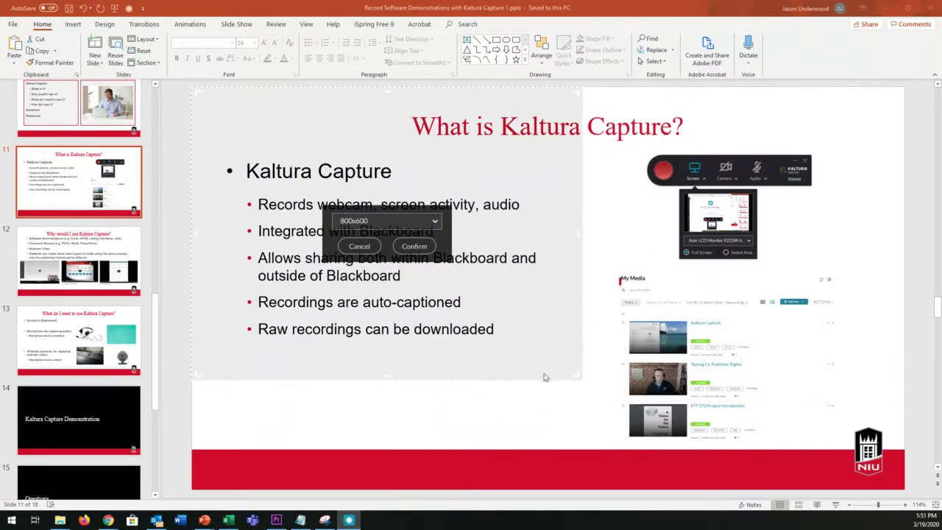